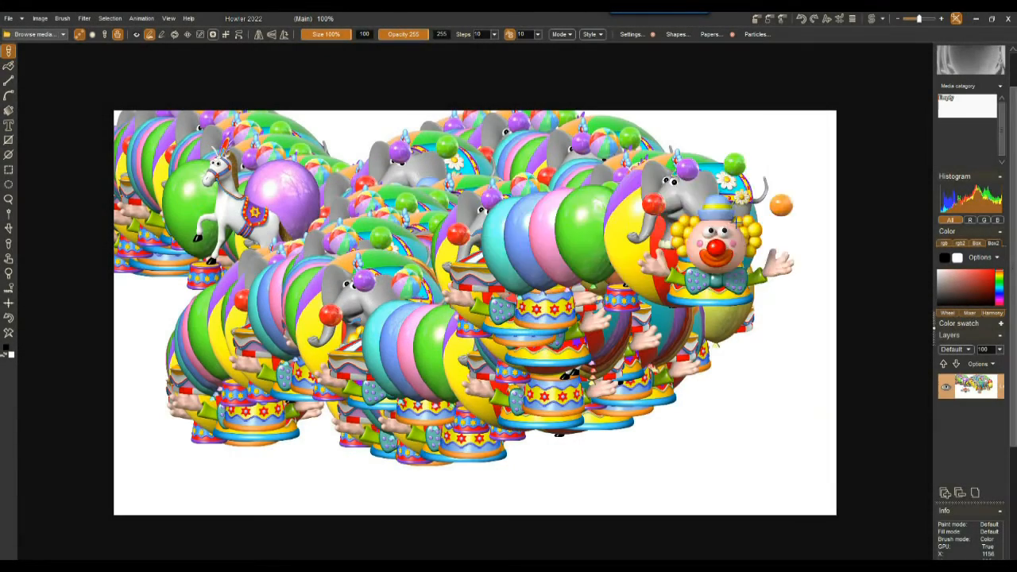
Paint a freehand stroke of circus stickers across the canvas, and clear the canvas
mouse_move(737, 223)
mouse_down()
mouse_move(406, 199)
mouse_move(340, 235)
mouse_move(342, 246)
mouse_move(409, 244)
mouse_move(580, 325)
mouse_up()
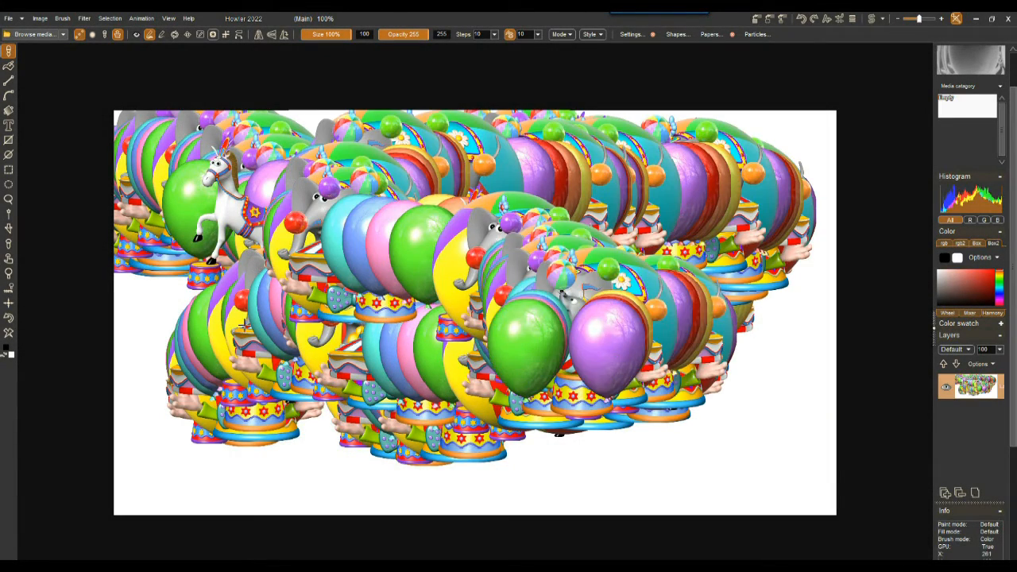
click(9, 334)
Stamp single circus stickers around the blank canvas, and paint one freehand stroke of them across its upper area
click(274, 243)
click(467, 214)
click(662, 292)
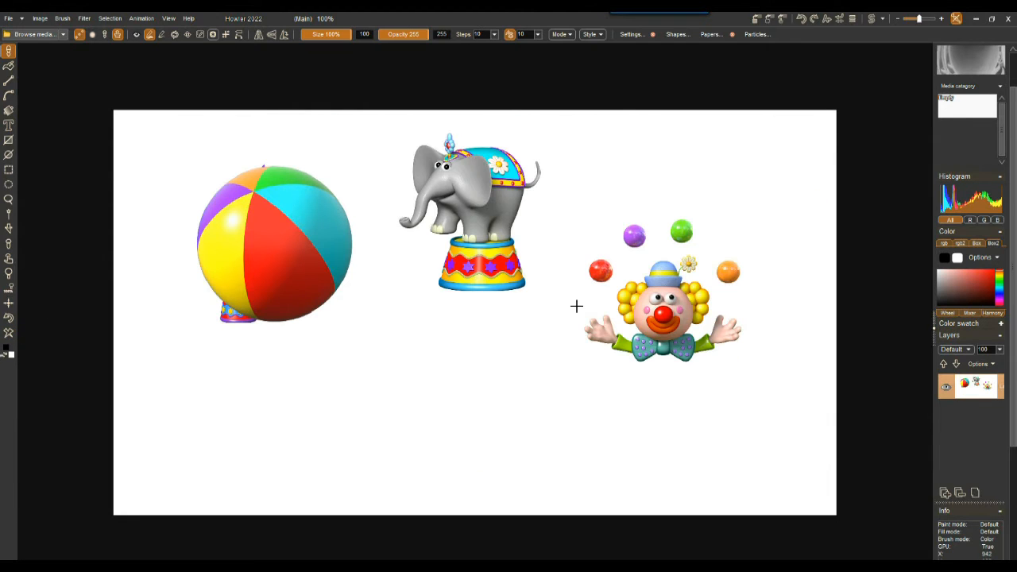
click(471, 347)
click(604, 393)
click(335, 416)
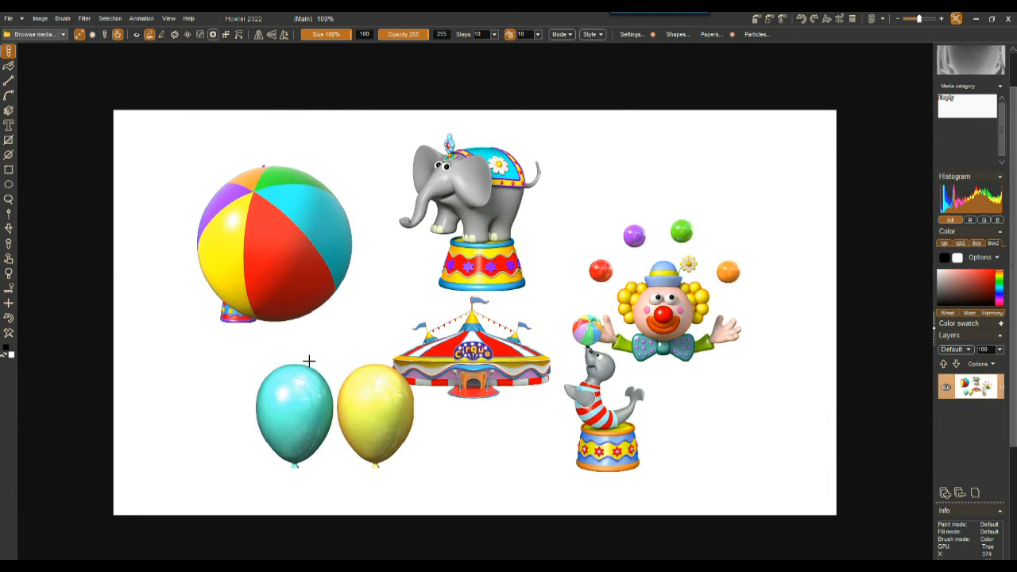
click(356, 312)
click(634, 215)
click(713, 321)
click(571, 288)
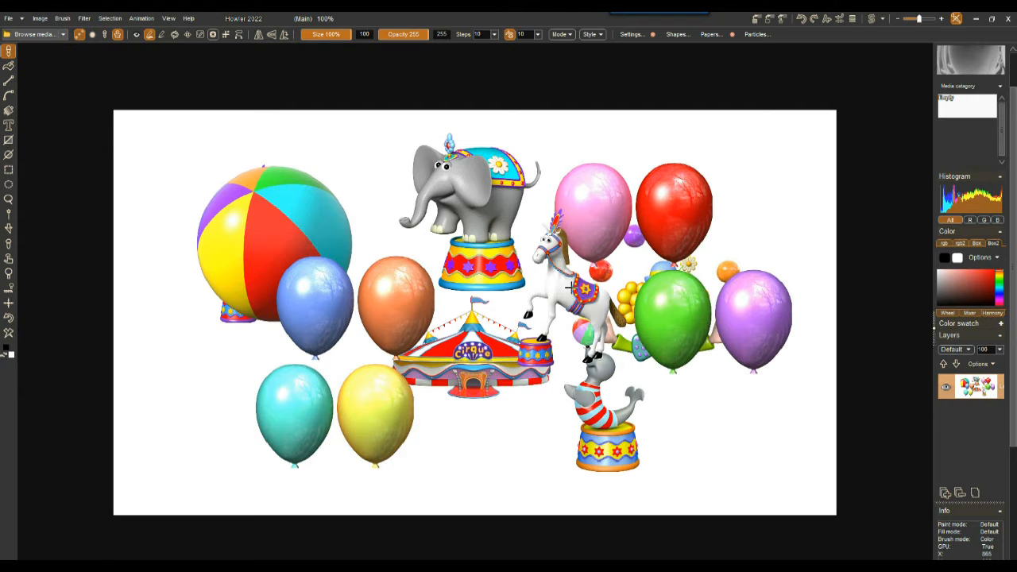
mouse_move(348, 177)
mouse_down()
mouse_move(234, 213)
mouse_move(206, 294)
mouse_move(290, 294)
mouse_move(568, 226)
mouse_up()
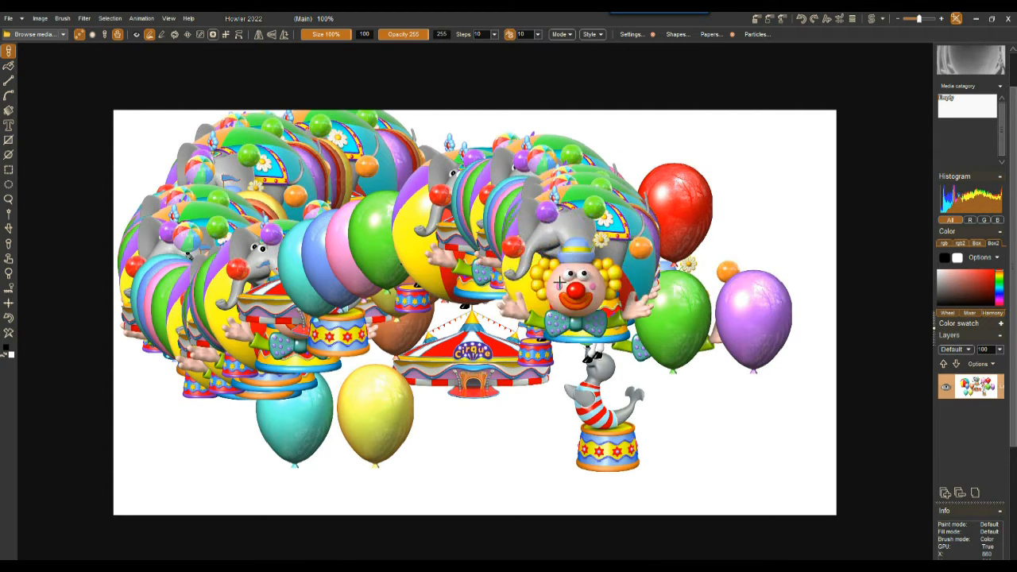
Open the media browser so that it stays open, and move it away from the toolbars
click(35, 34)
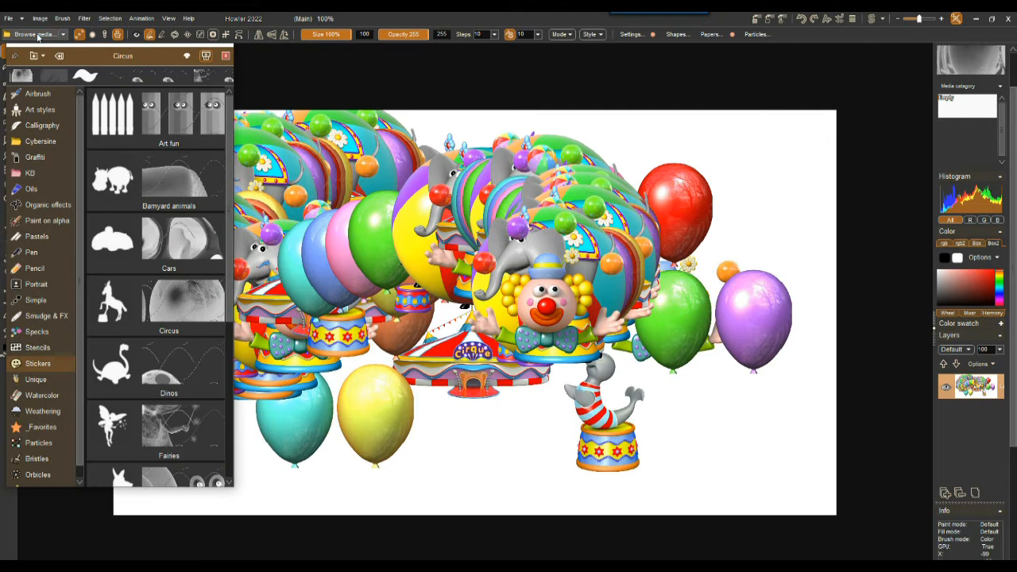
click(15, 56)
mouse_move(89, 49)
mouse_down()
mouse_move(125, 57)
mouse_move(128, 78)
mouse_up()
Load the Forest animals brush from the Stickers category of the brush presets
click(64, 34)
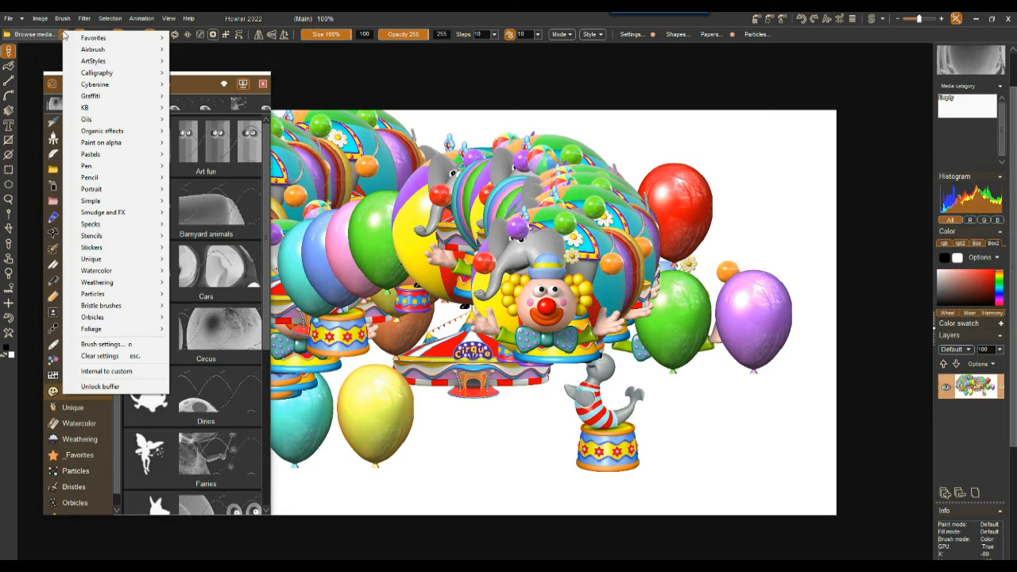
click(6, 52)
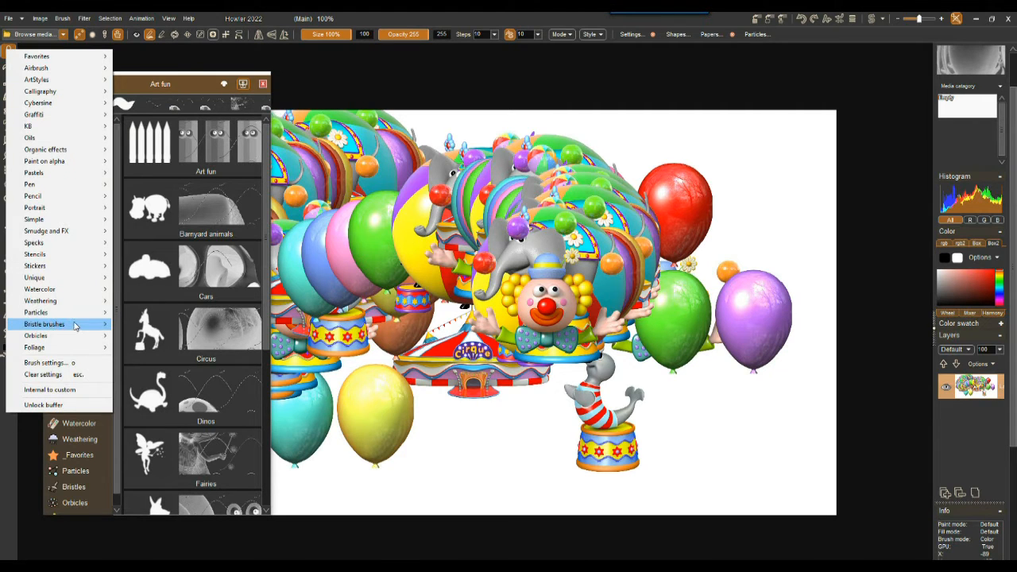
mouse_move(49, 324)
mouse_move(38, 269)
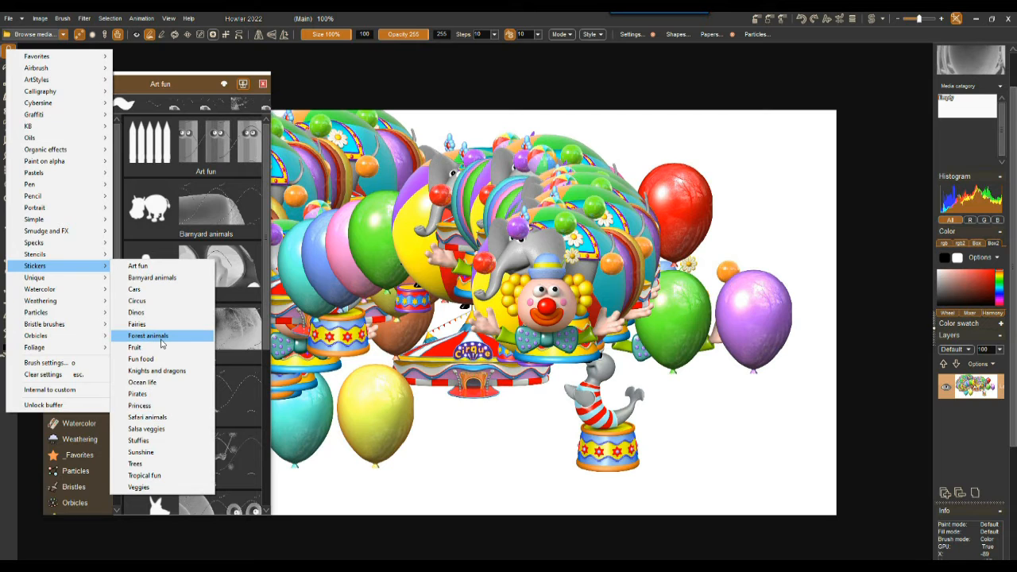
click(151, 336)
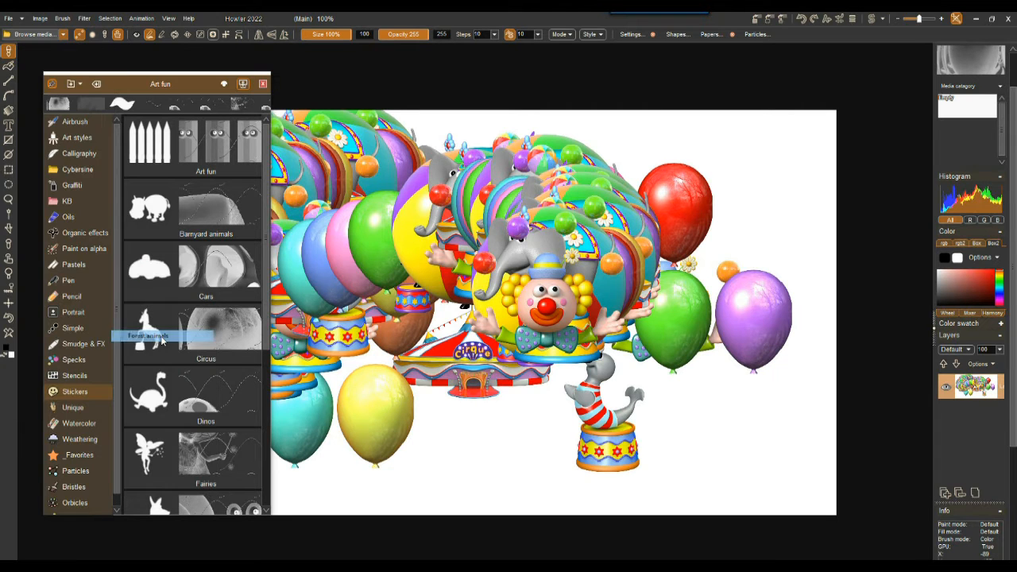
Clear the canvas and stamp single forest animal stickers around it, such as a fox, rabbit, squirrel, birds and snake
click(9, 333)
click(426, 202)
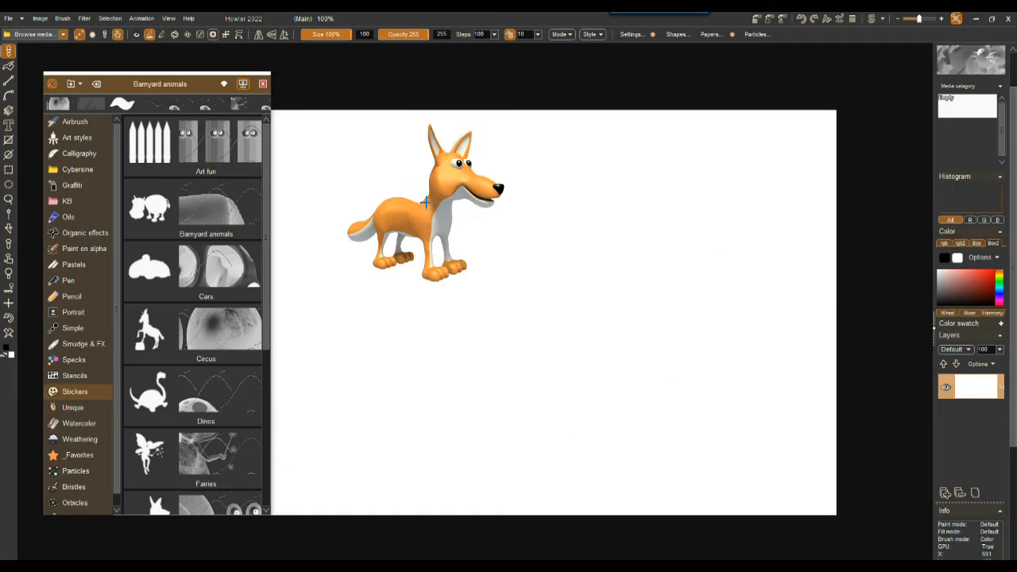
click(644, 178)
click(741, 335)
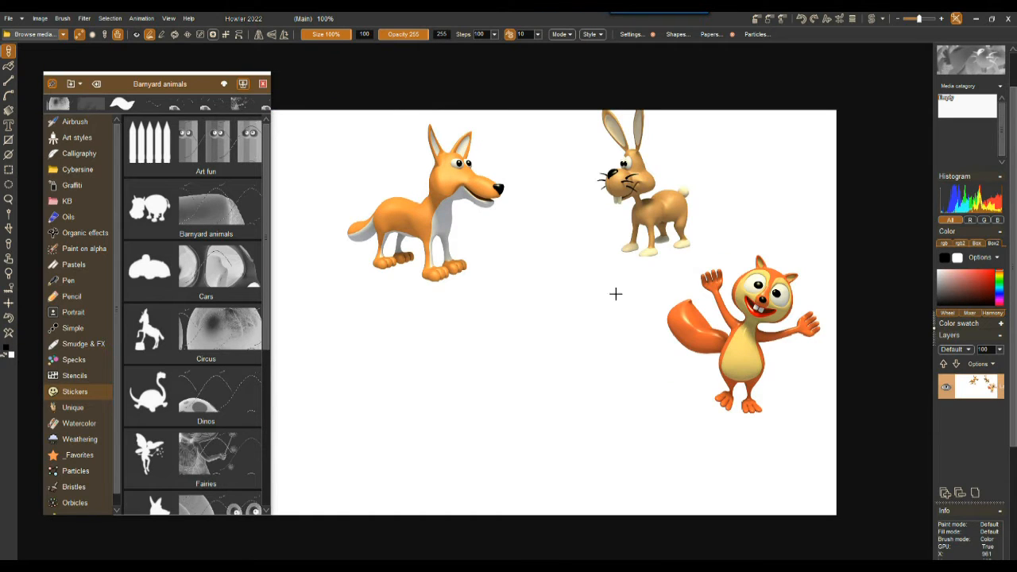
click(553, 261)
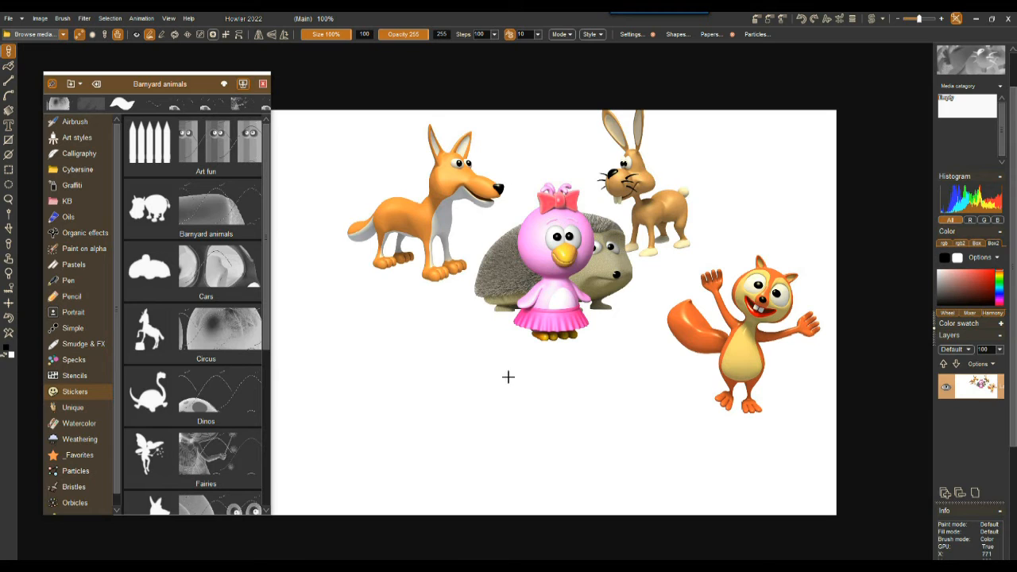
click(428, 370)
click(578, 381)
click(723, 393)
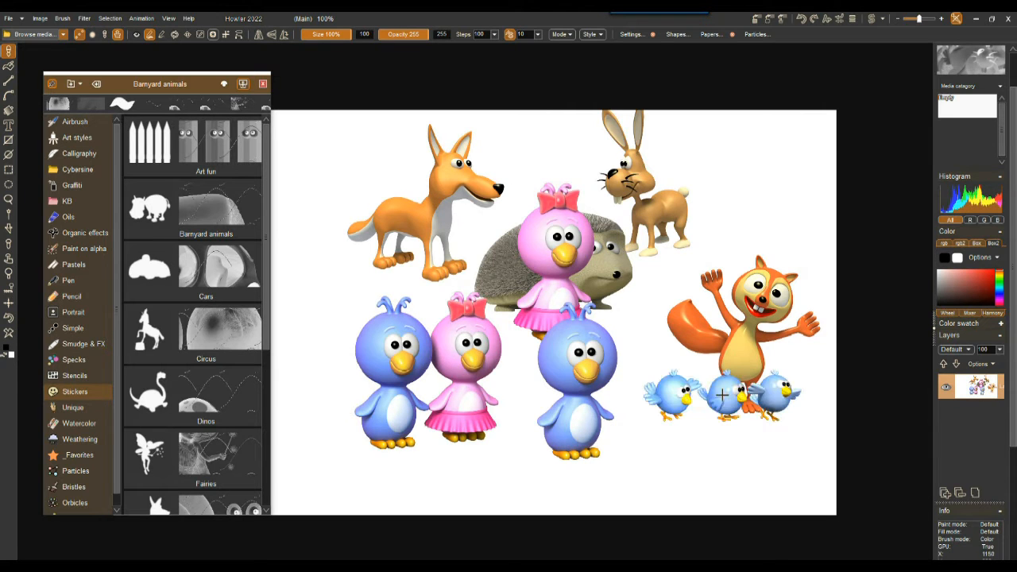
click(740, 208)
click(342, 176)
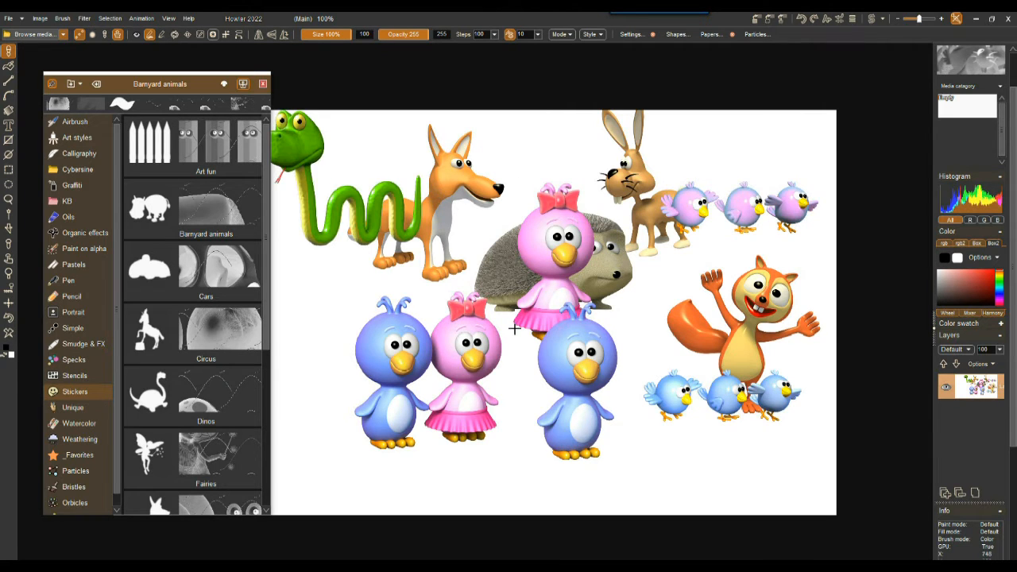
click(8, 334)
drag(186, 79, 179, 144)
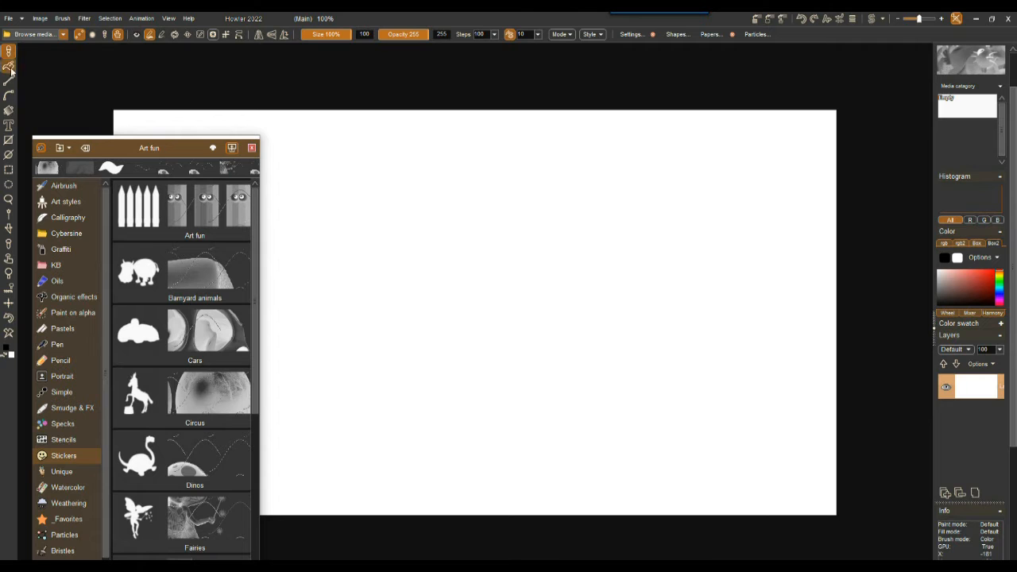
click(8, 124)
click(470, 216)
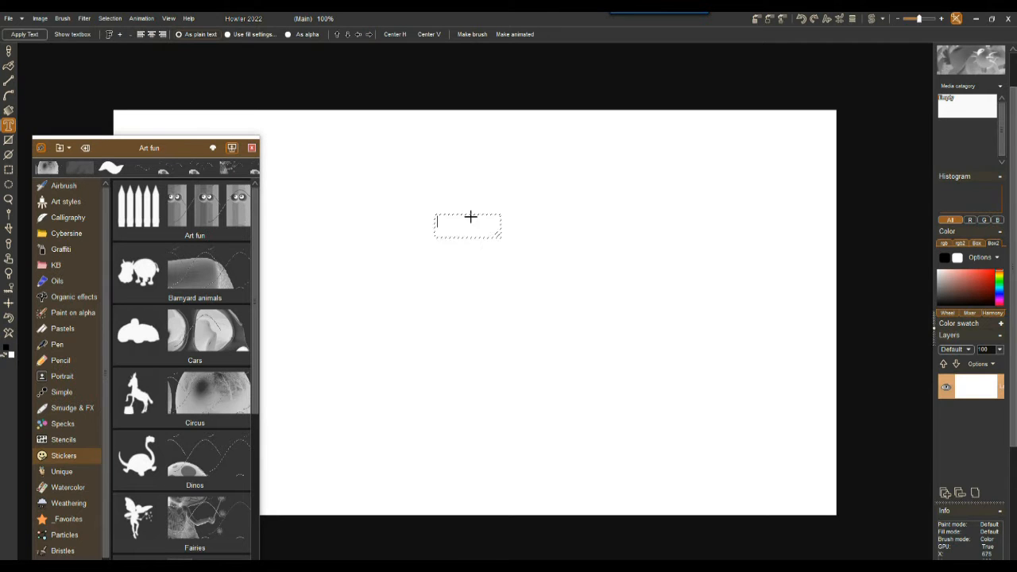
drag(471, 217, 692, 299)
text(www.couleurenfant.fr)
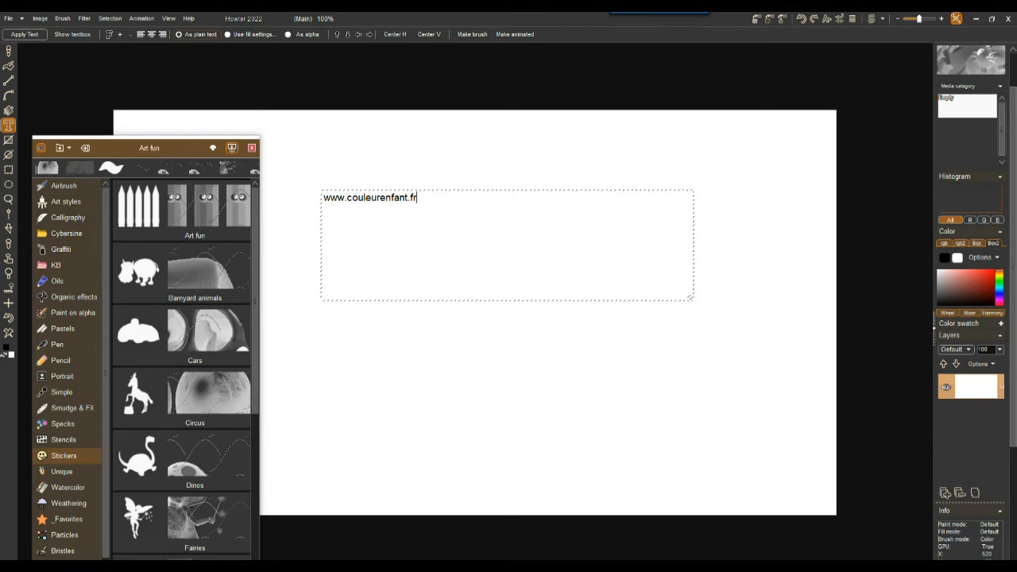
key(ctrl+a)
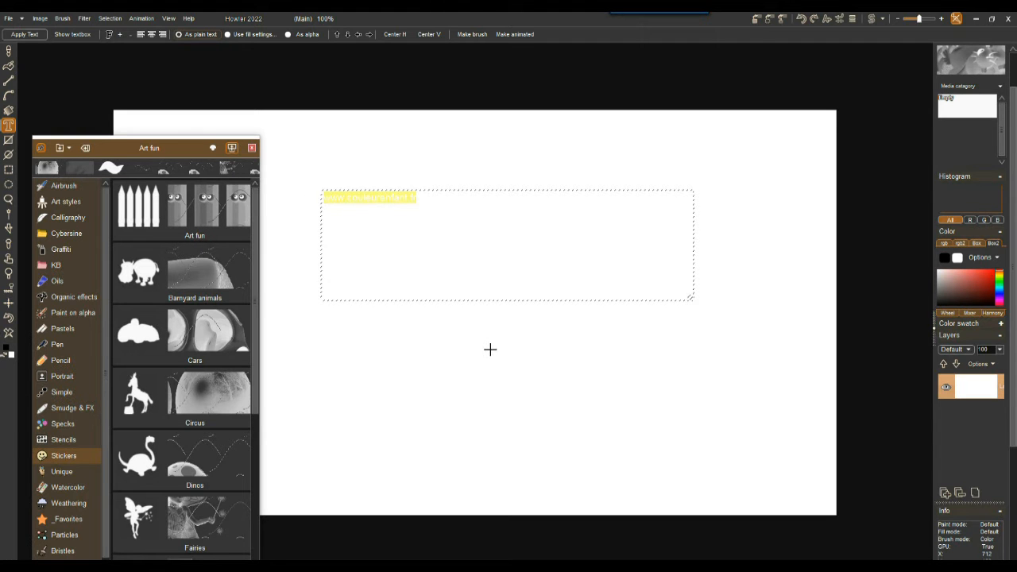
Switch to Firefox and look over the couleurenfant.fr home page down to its footer
key(alt+Tab)
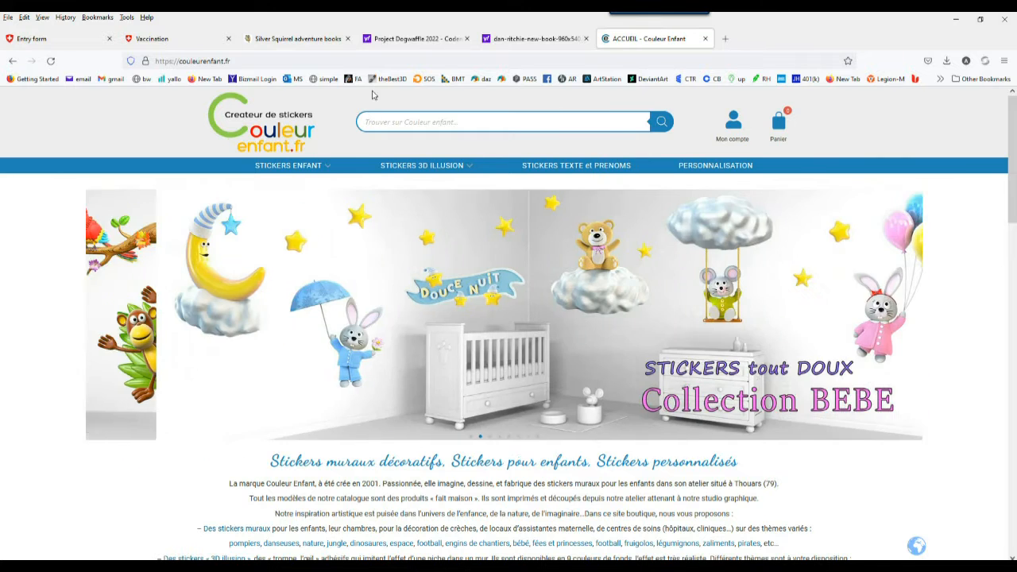
click(246, 61)
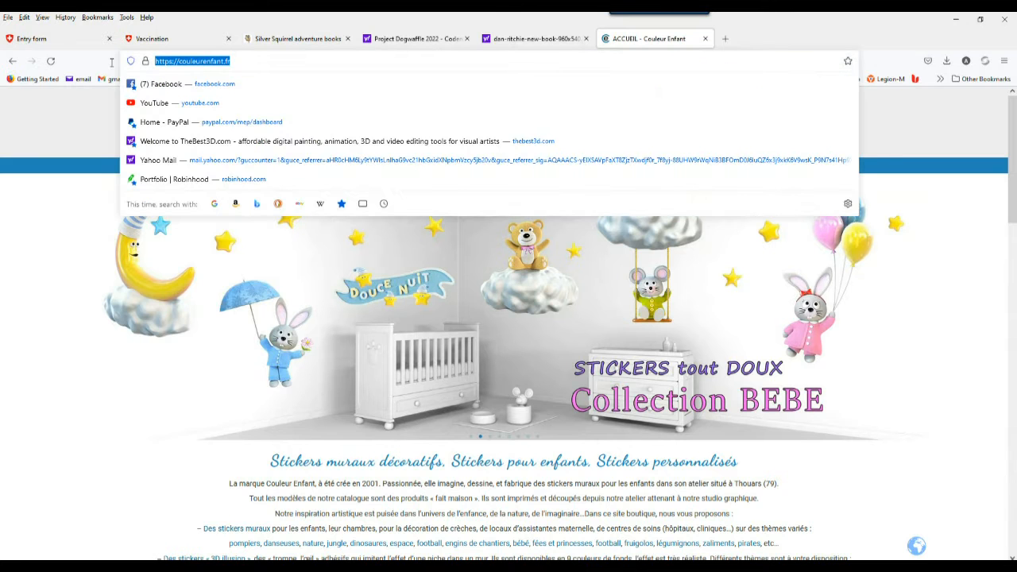
click(79, 232)
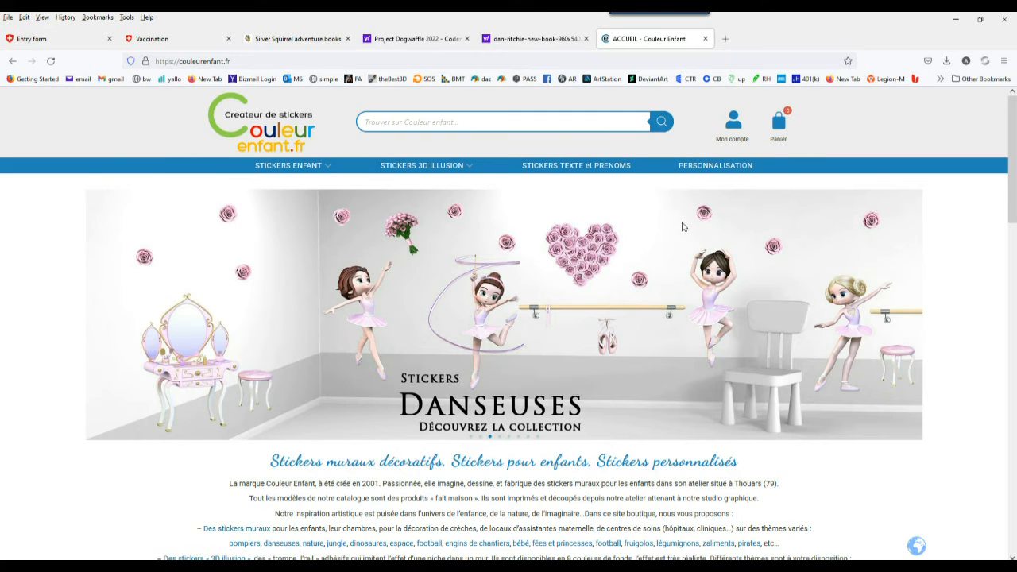
key(End)
scroll(691, 326, down, 1)
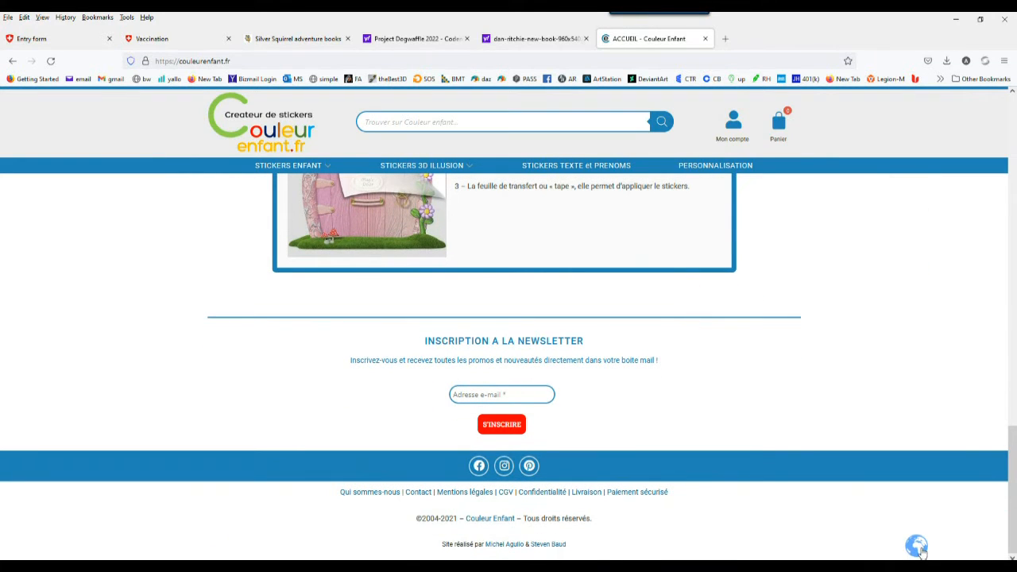
Translate the sticker shop's site into English and view its home page from the beginning
click(917, 546)
click(893, 528)
scroll(807, 342, up, 5)
scroll(808, 350, up, 10)
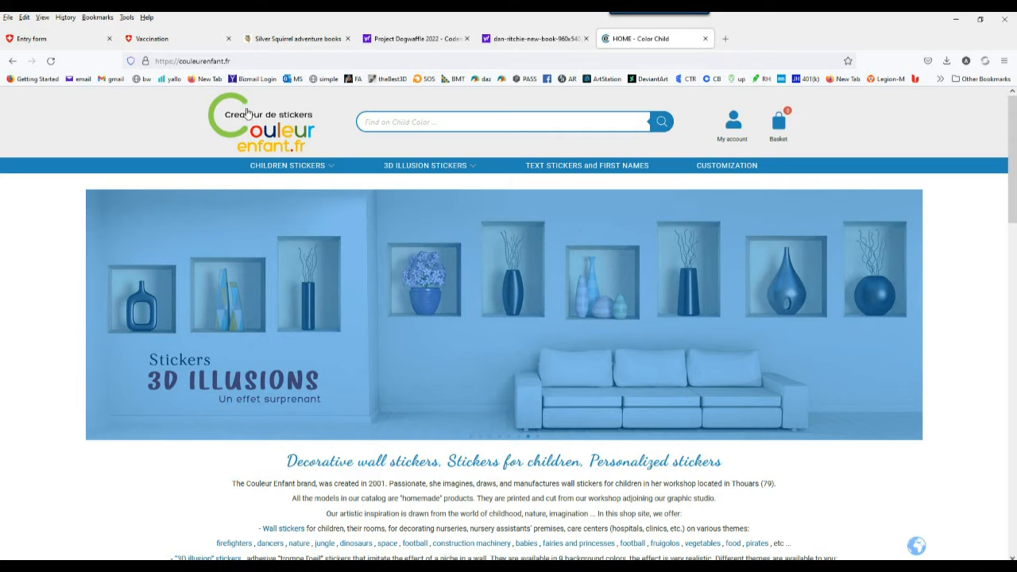
mouse_move(425, 165)
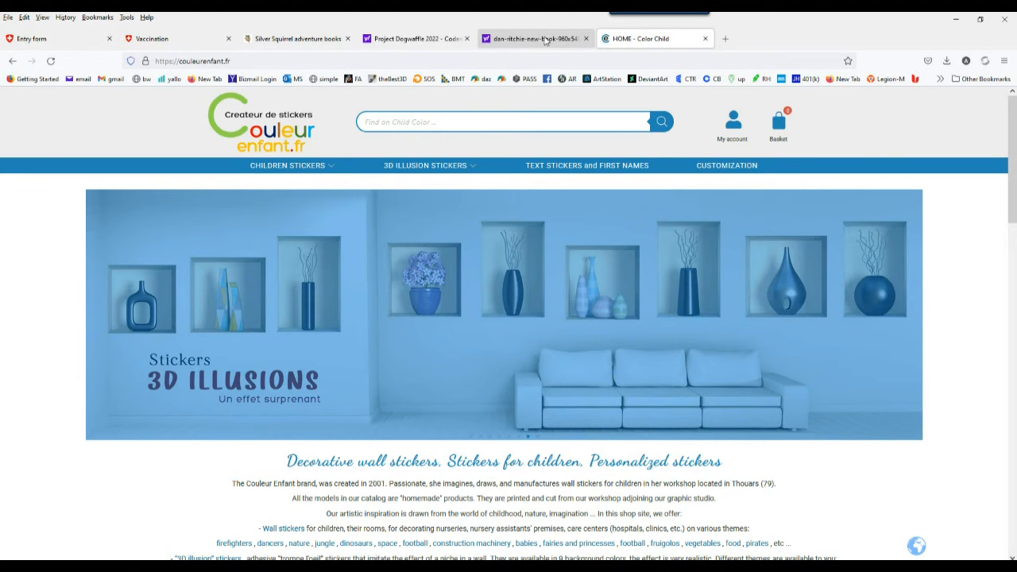
Return to Howler and delete the web address from the text box
click(956, 18)
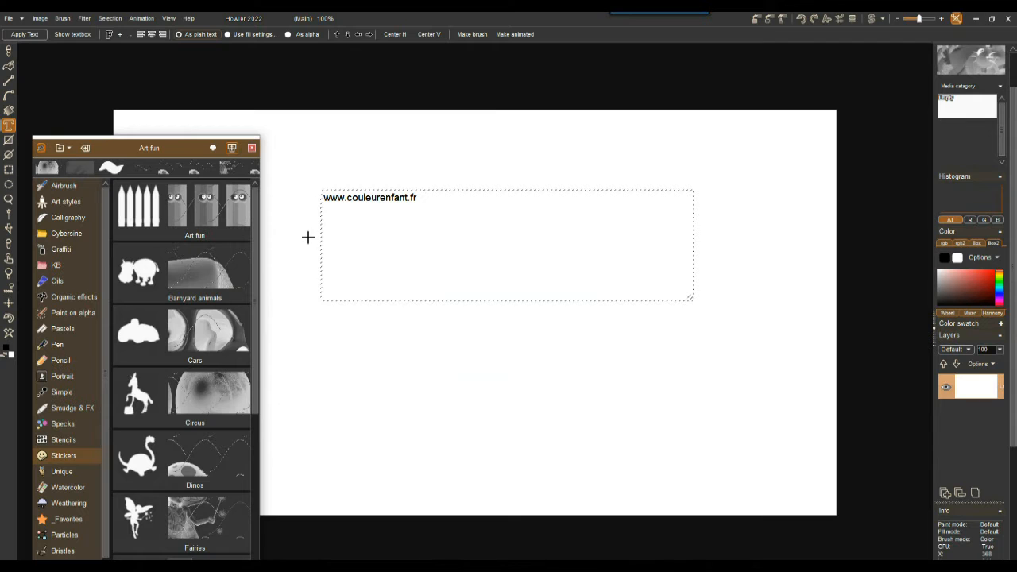
drag(432, 221, 319, 185)
key(Delete)
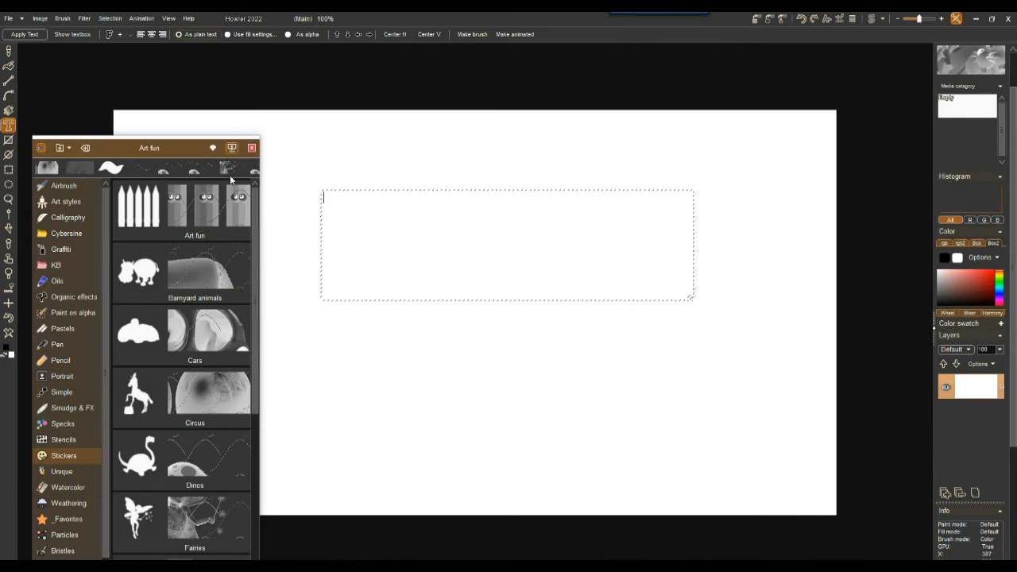
Load the Cars stickers, paint a freehand stroke across the canvas, and stamp single cars around it
click(135, 329)
mouse_move(329, 236)
mouse_down()
mouse_move(474, 259)
mouse_move(608, 268)
mouse_move(628, 330)
mouse_up()
click(482, 334)
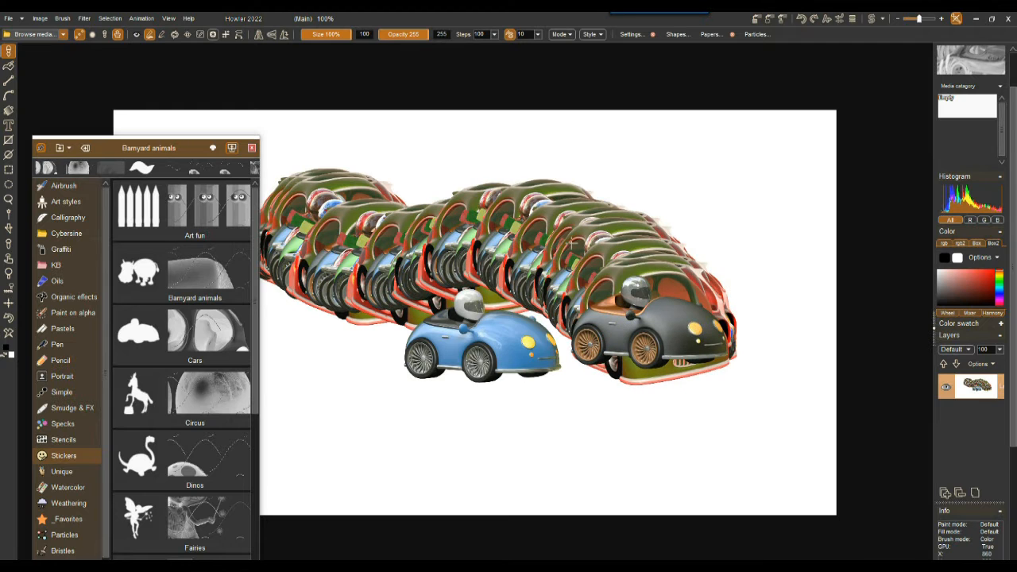
click(573, 240)
click(683, 206)
click(699, 344)
click(614, 431)
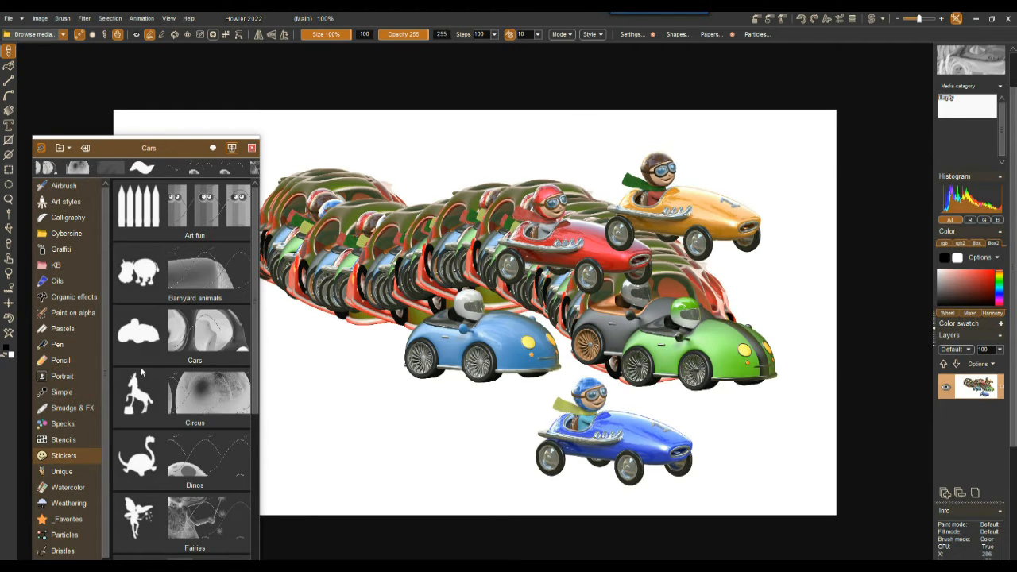
Paint a short stroke of Barnyard animals stickers over the cars, and stamp more animals beside it
drag(341, 222, 385, 254)
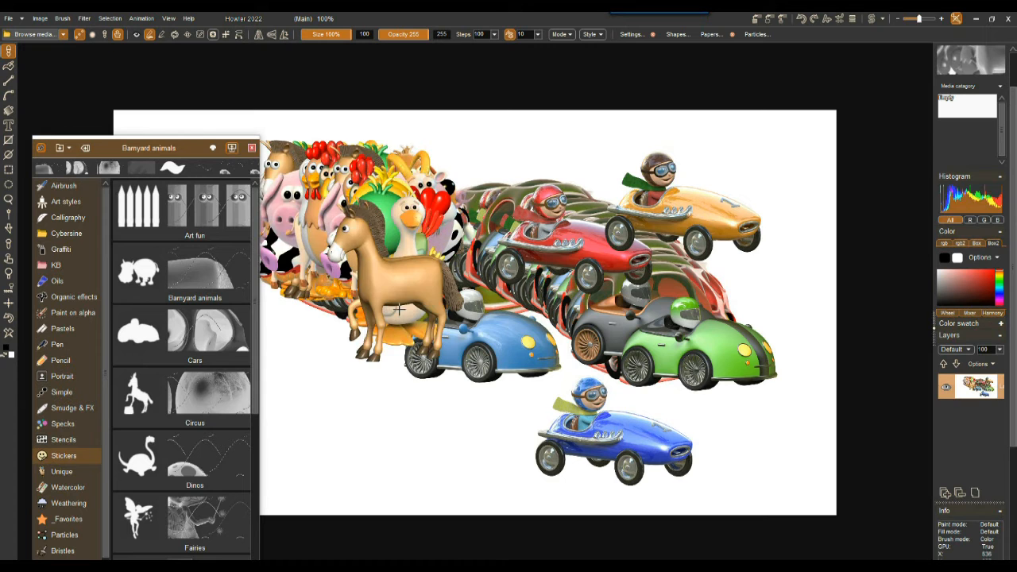
click(568, 286)
click(671, 267)
click(663, 354)
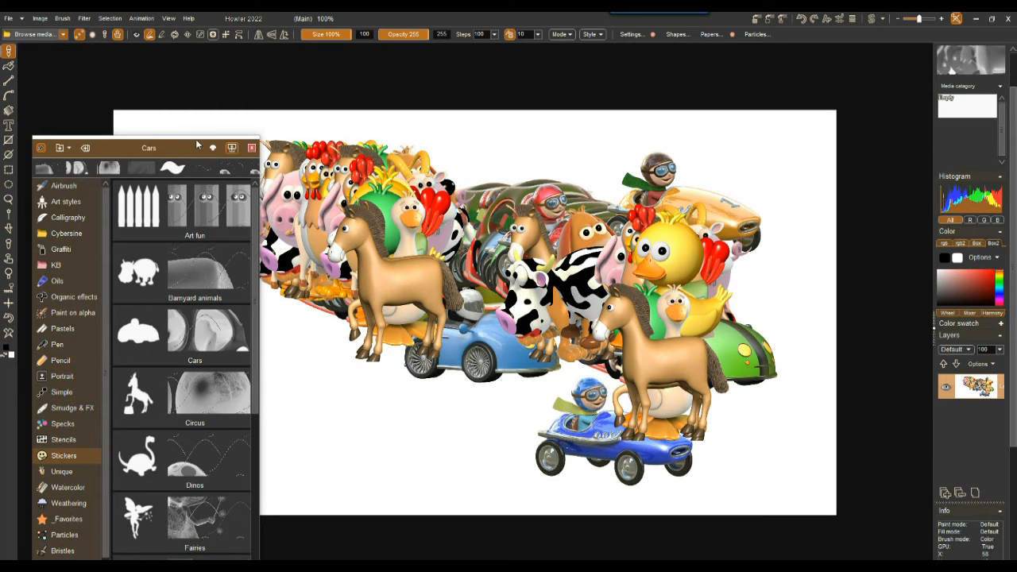
Clear the canvas and paint long freehand strokes of densely overlapping barnyard animal stickers across it
drag(173, 152, 162, 66)
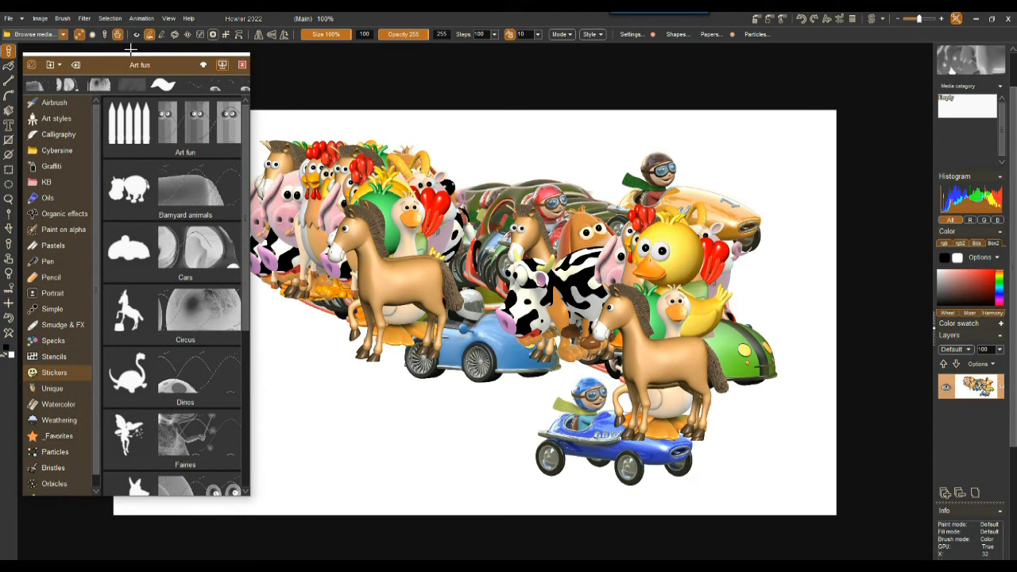
drag(127, 70, 130, 127)
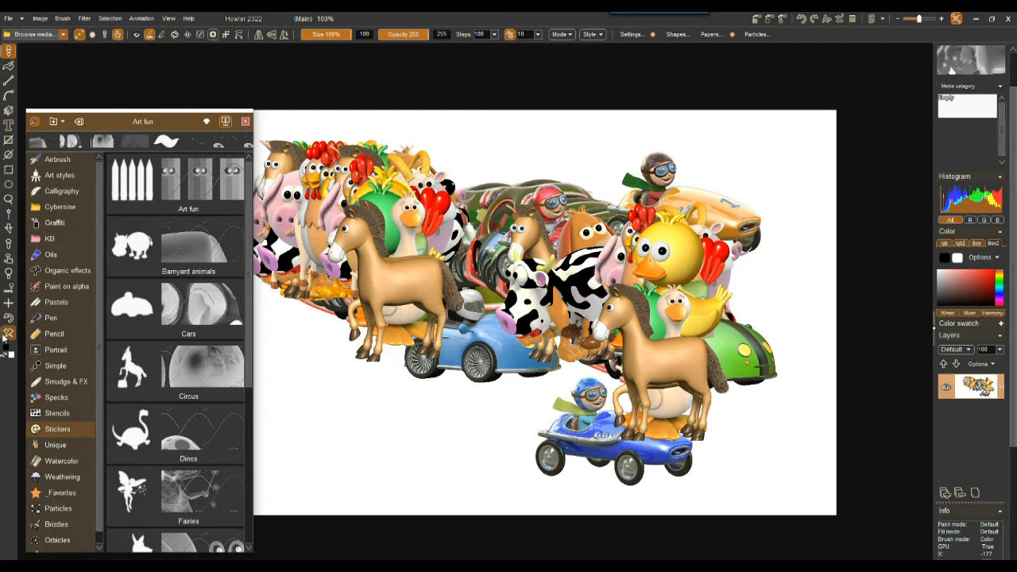
key(Delete)
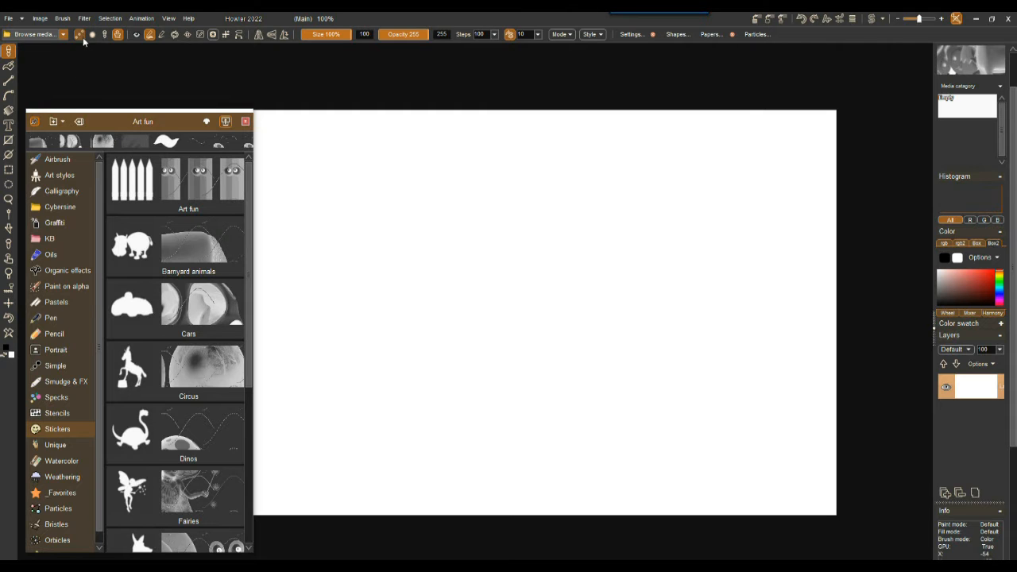
mouse_move(342, 204)
mouse_down()
mouse_move(390, 194)
mouse_move(733, 246)
mouse_up()
mouse_move(543, 288)
mouse_down()
mouse_move(461, 247)
mouse_move(528, 378)
mouse_move(562, 394)
mouse_move(677, 299)
mouse_move(501, 259)
mouse_up()
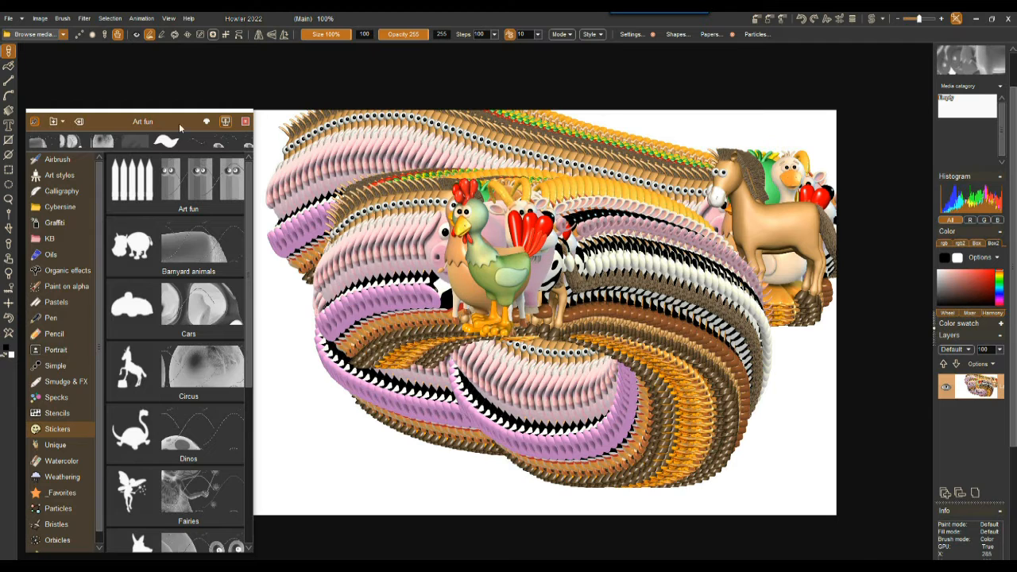
Load the Art fun stickers and paint a freehand stroke of pencils and pens over the barnyard animals
click(131, 193)
mouse_move(421, 253)
mouse_down()
mouse_move(560, 296)
mouse_move(556, 246)
mouse_move(469, 366)
mouse_move(620, 270)
mouse_move(582, 344)
mouse_move(413, 238)
mouse_up()
Open the stored brush manager, show the Art fun filmstrip, enlarge the window to view all its frames, and close it
click(62, 18)
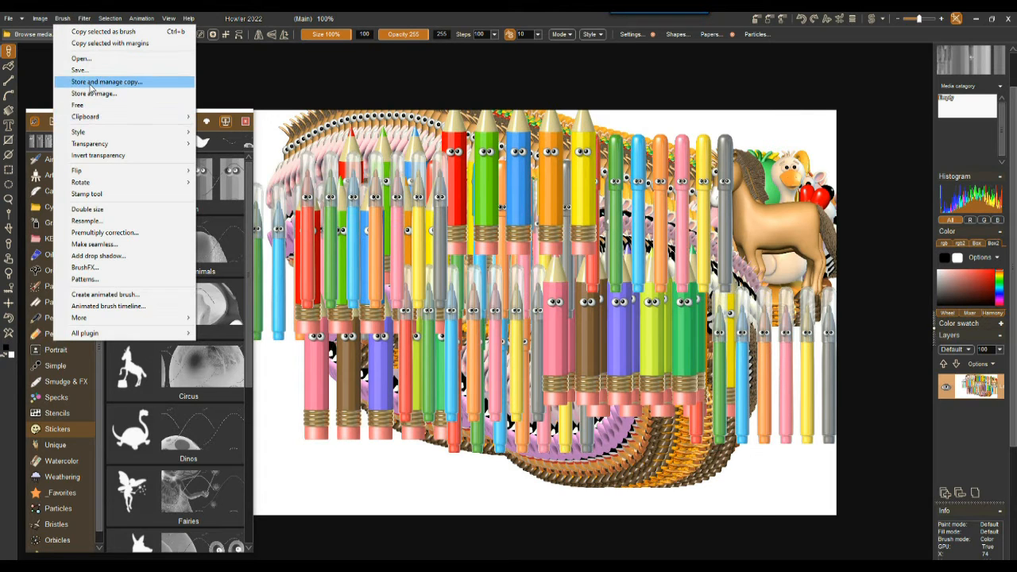
click(92, 82)
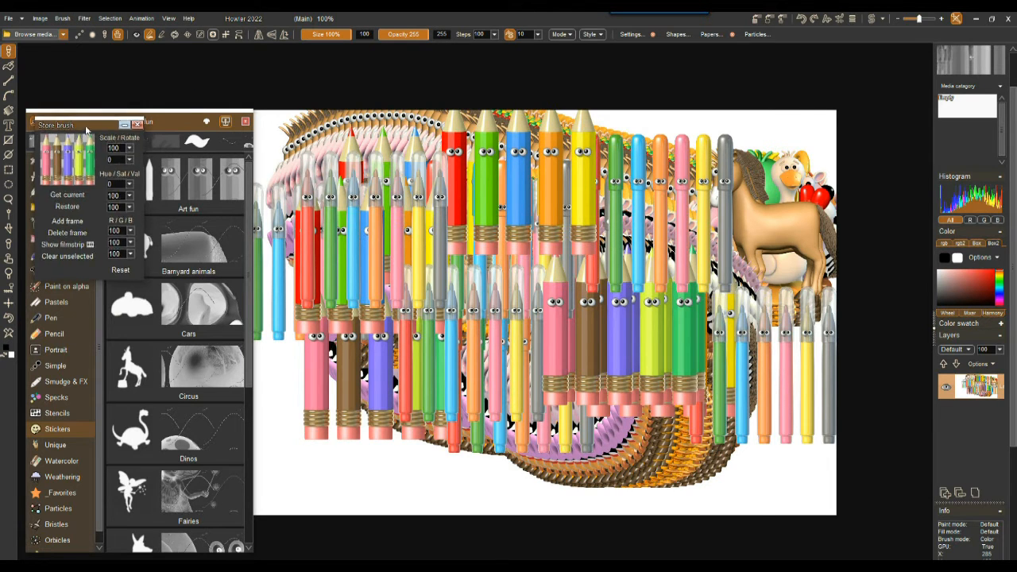
drag(86, 127, 373, 81)
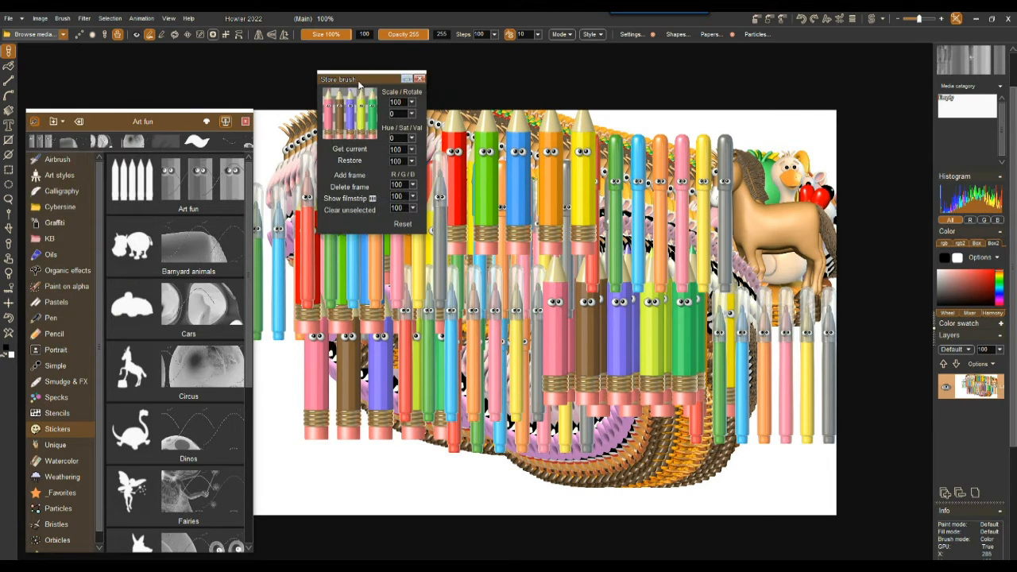
click(336, 200)
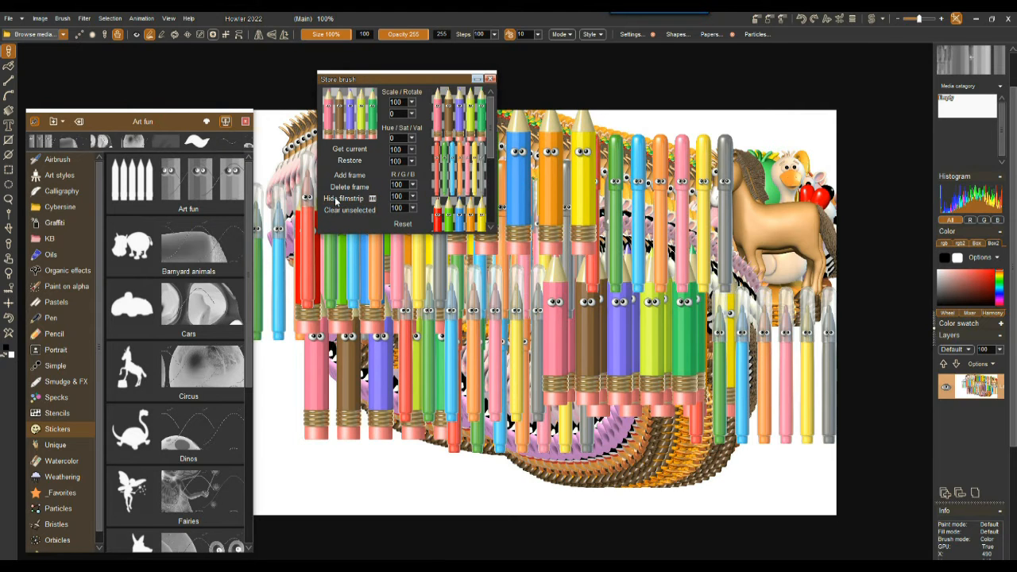
mouse_move(492, 189)
mouse_down()
mouse_move(494, 230)
mouse_move(504, 102)
mouse_move(502, 165)
mouse_up()
drag(357, 234, 358, 492)
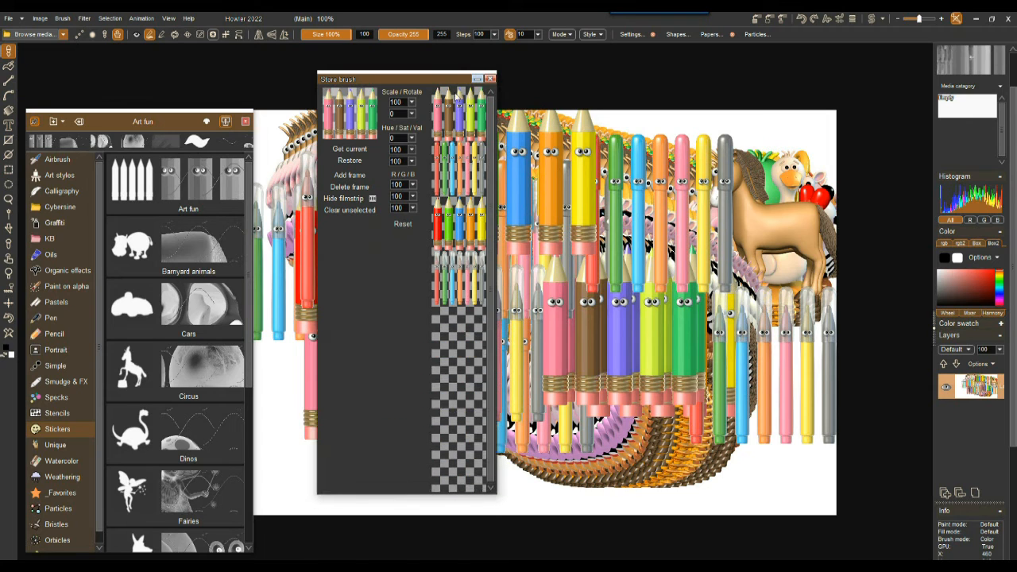
click(490, 78)
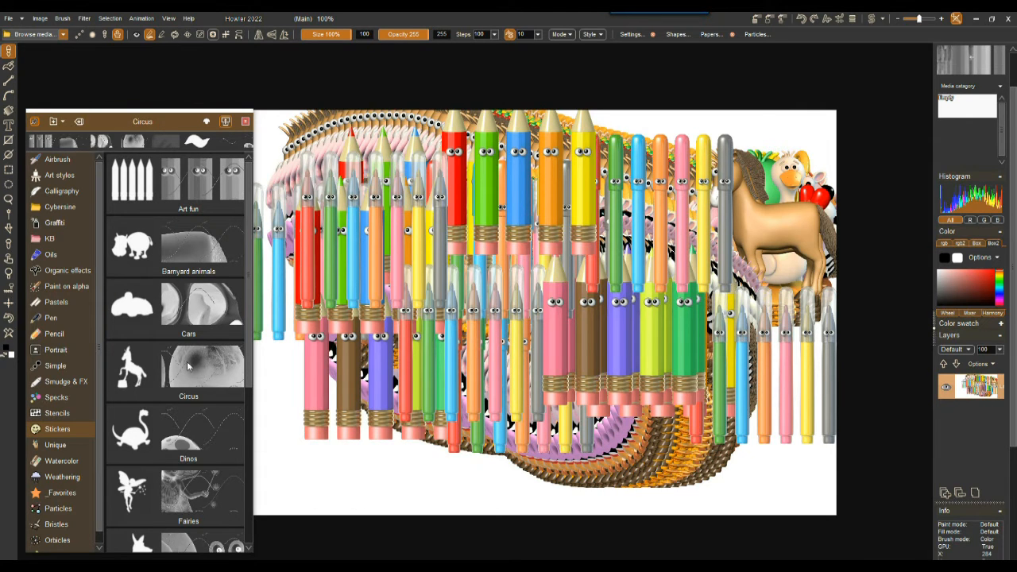
Load the Dinos stickers and stamp single dinosaurs over the pencils in the middle of the canvas
click(133, 431)
click(464, 256)
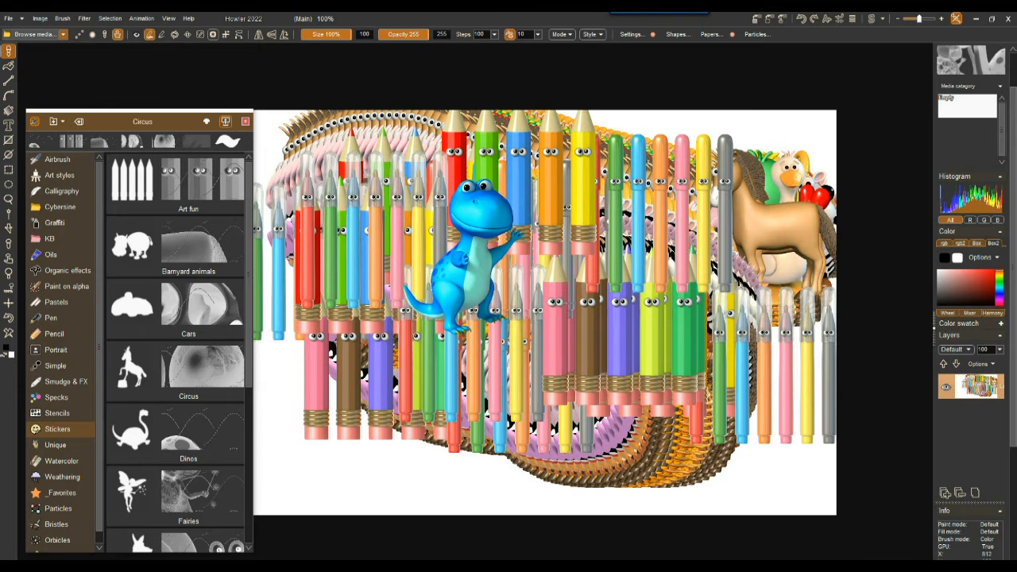
click(576, 309)
click(559, 244)
click(432, 285)
click(324, 278)
click(453, 302)
click(595, 318)
click(498, 195)
click(636, 219)
click(367, 232)
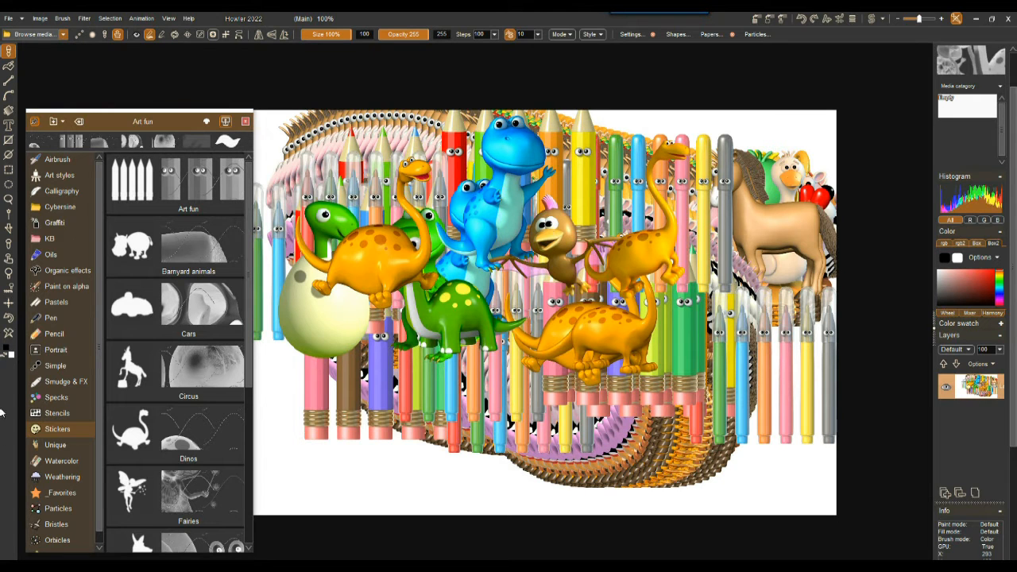
Clear the canvas and stamp about a dozen single dinosaurs spread across it
click(8, 334)
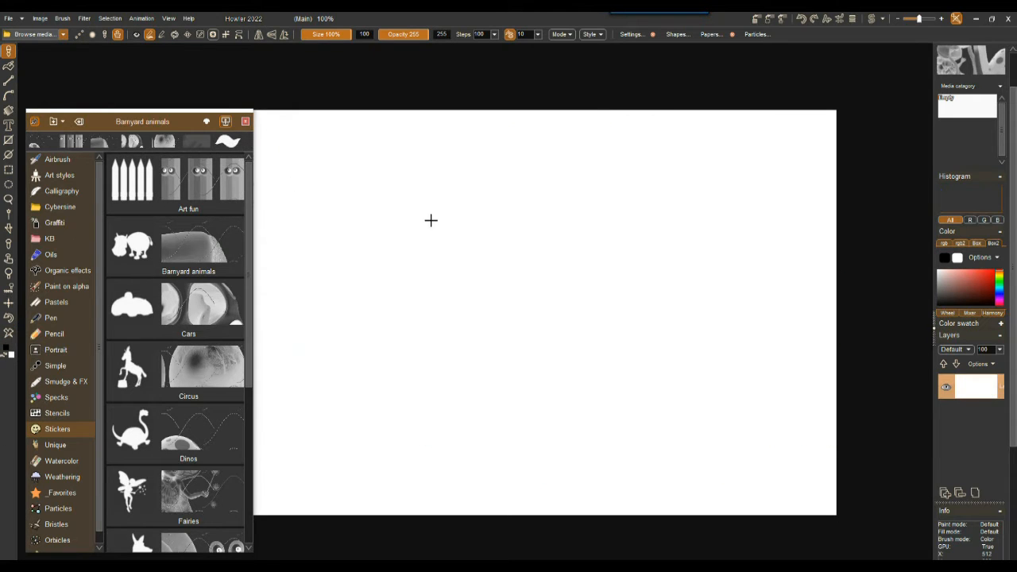
click(488, 201)
click(628, 173)
click(767, 205)
click(389, 318)
click(635, 247)
click(306, 334)
click(380, 433)
click(538, 438)
click(672, 398)
click(376, 316)
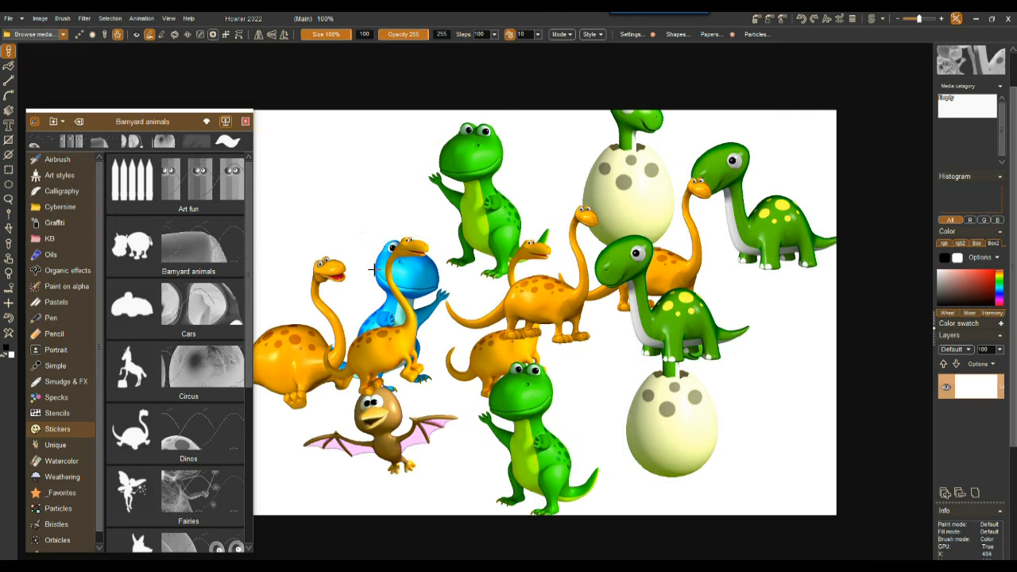
click(342, 237)
click(515, 234)
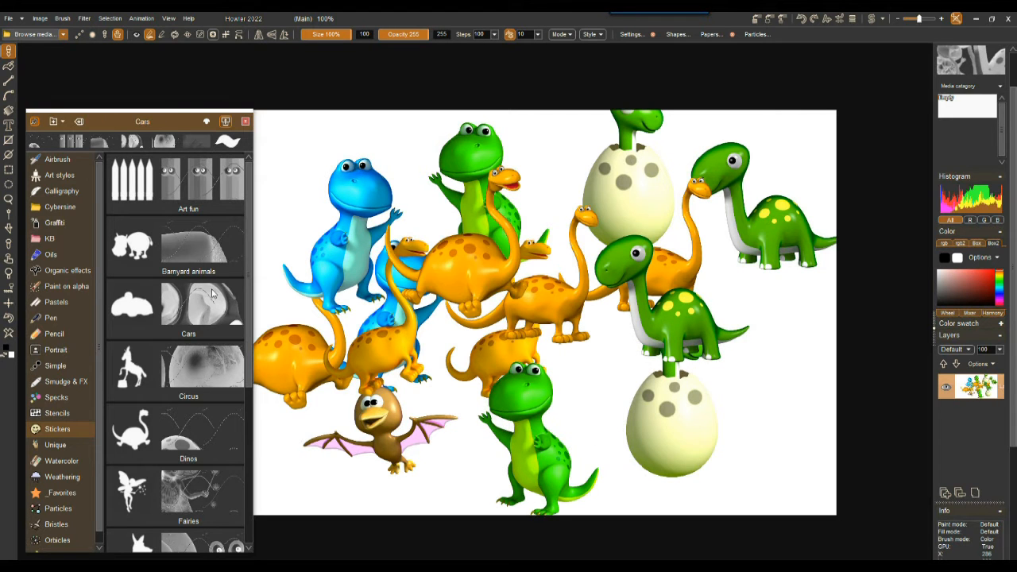
Clear the canvas again and stamp an overlapping group of dinosaurs across its upper and middle area
click(8, 334)
click(453, 270)
click(429, 208)
click(304, 207)
click(368, 275)
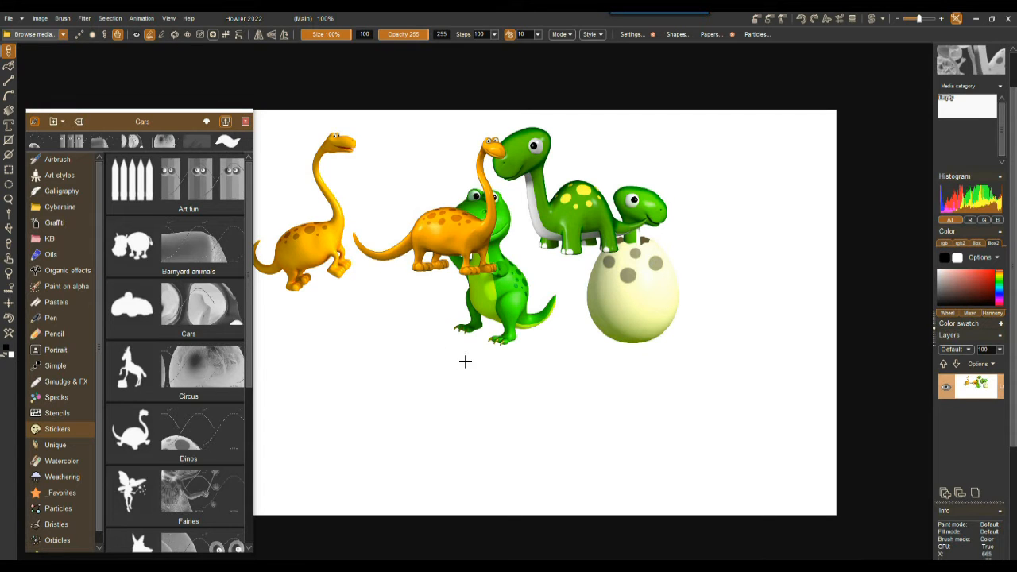
click(642, 356)
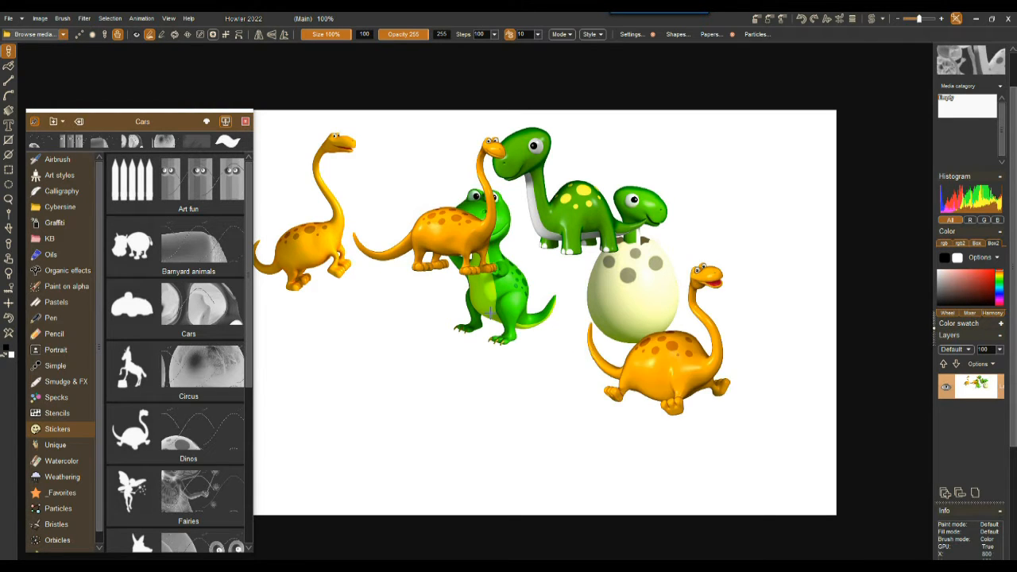
click(520, 316)
click(387, 309)
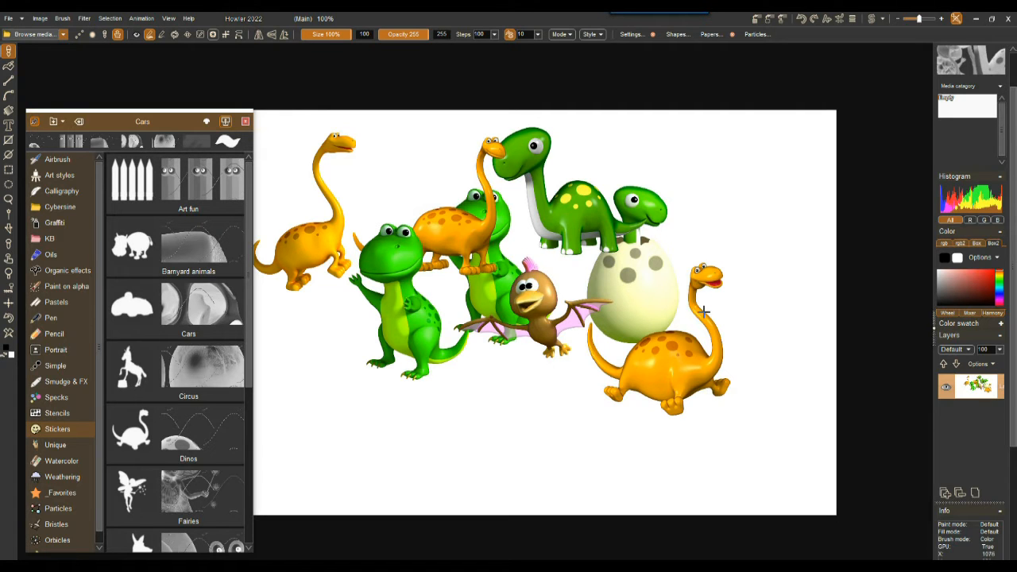
click(528, 326)
click(679, 256)
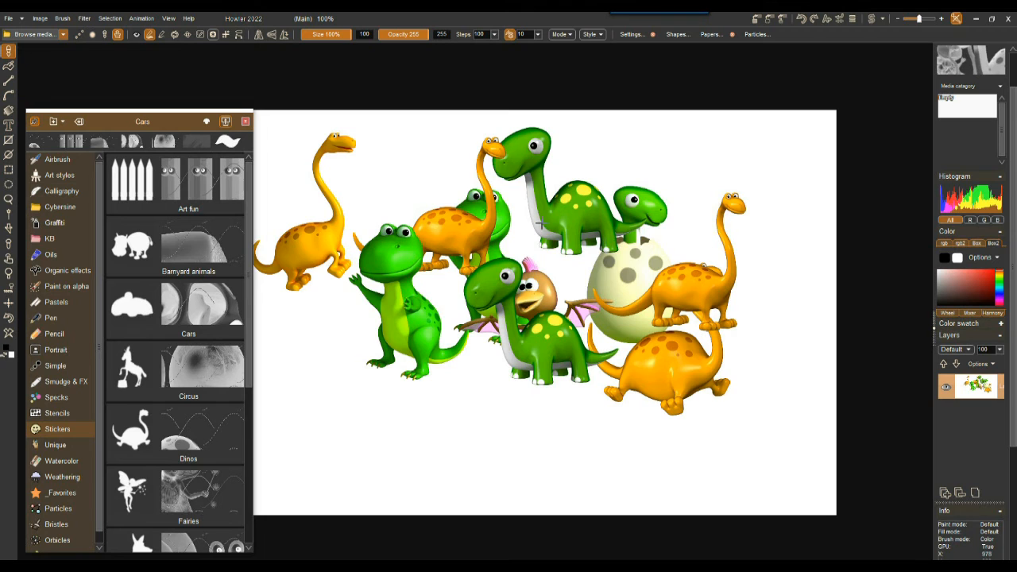
drag(540, 225, 384, 294)
click(437, 322)
click(566, 349)
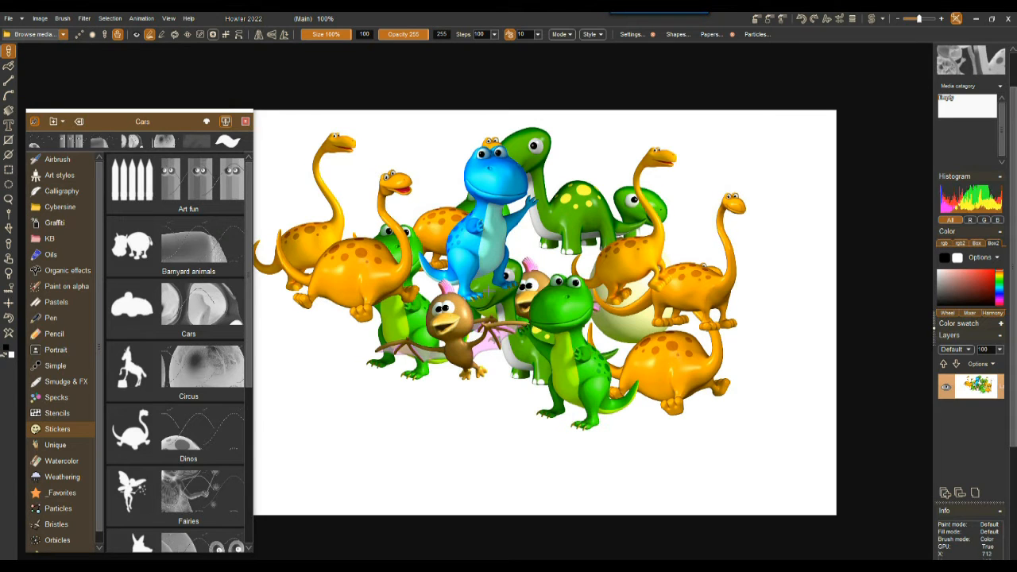
Switch the Dinos brush to step through its stickers in sequence, and stamp more dinosaurs over and below the group
click(136, 35)
mouse_move(622, 164)
mouse_down()
mouse_move(475, 179)
mouse_move(430, 307)
mouse_up()
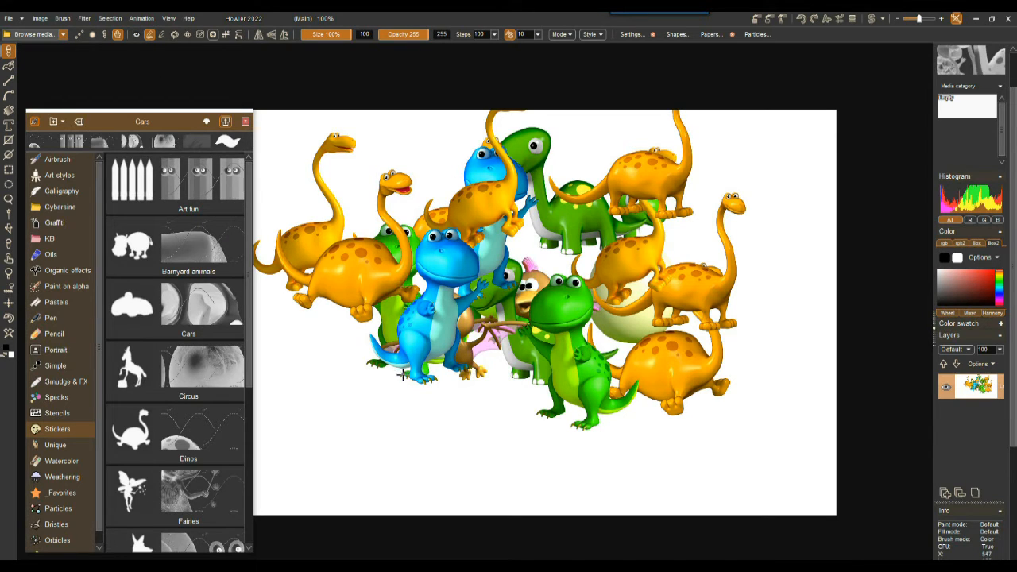
click(80, 35)
click(542, 289)
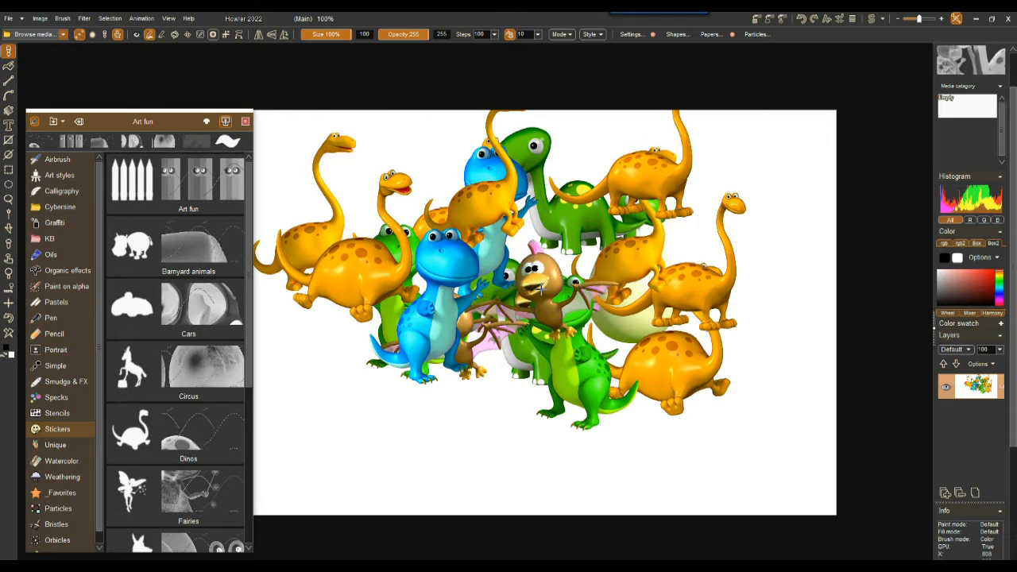
click(429, 399)
click(557, 416)
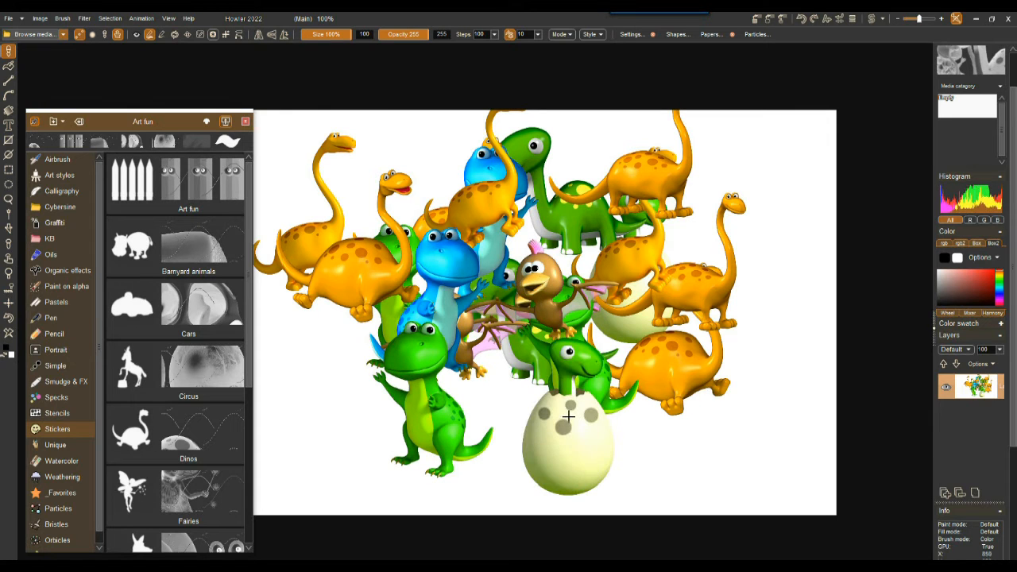
click(695, 364)
click(517, 213)
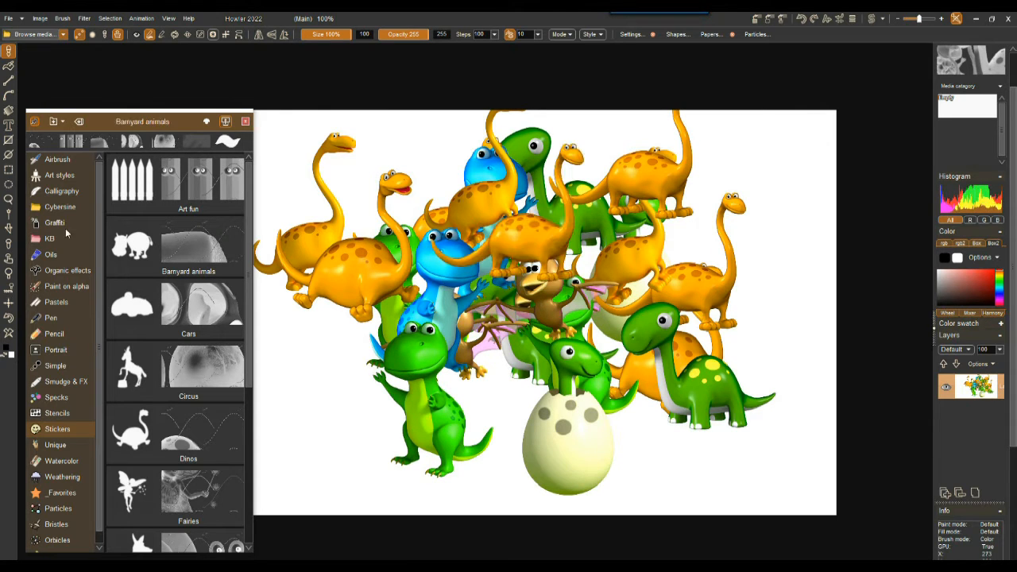
Clear the canvas and stamp one full cycle of the eight Dinos stickers in two rows
click(15, 337)
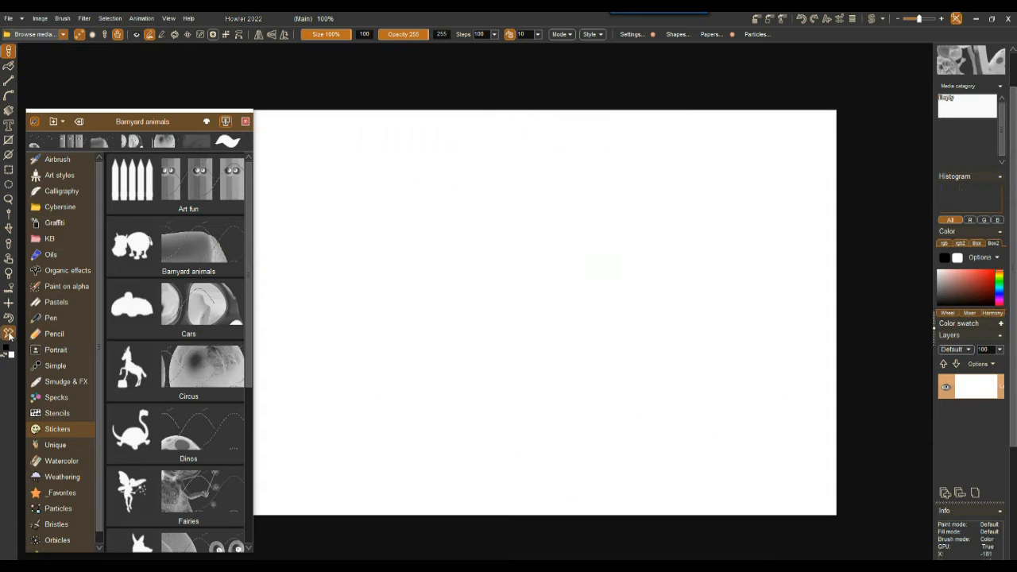
click(385, 218)
click(545, 213)
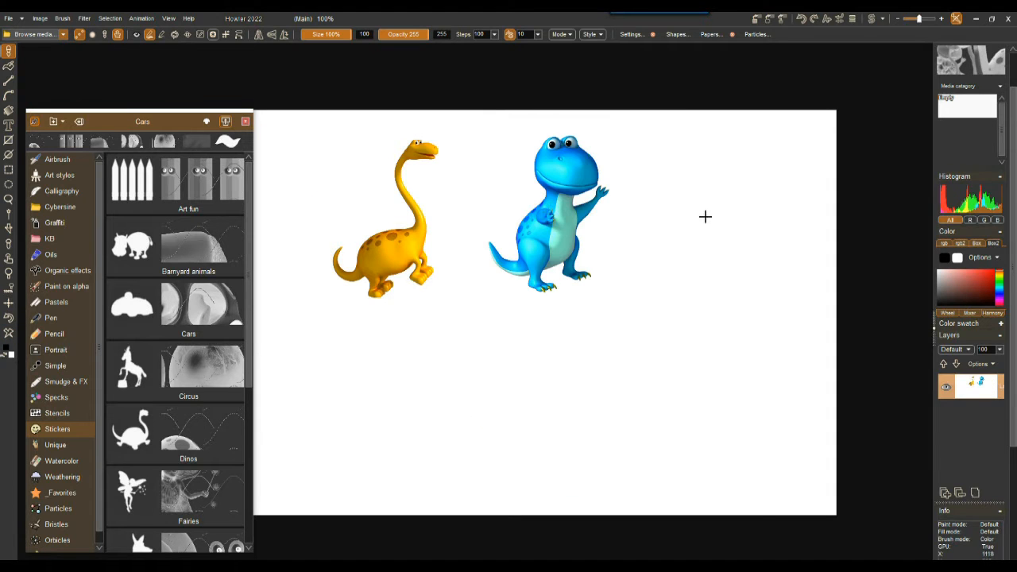
click(703, 216)
click(677, 406)
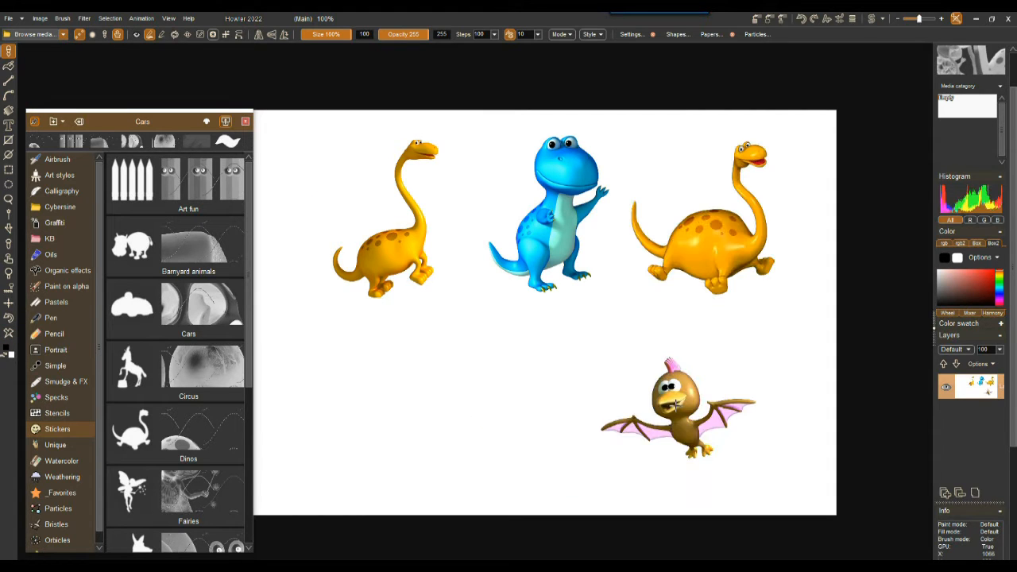
click(585, 359)
click(463, 354)
click(340, 372)
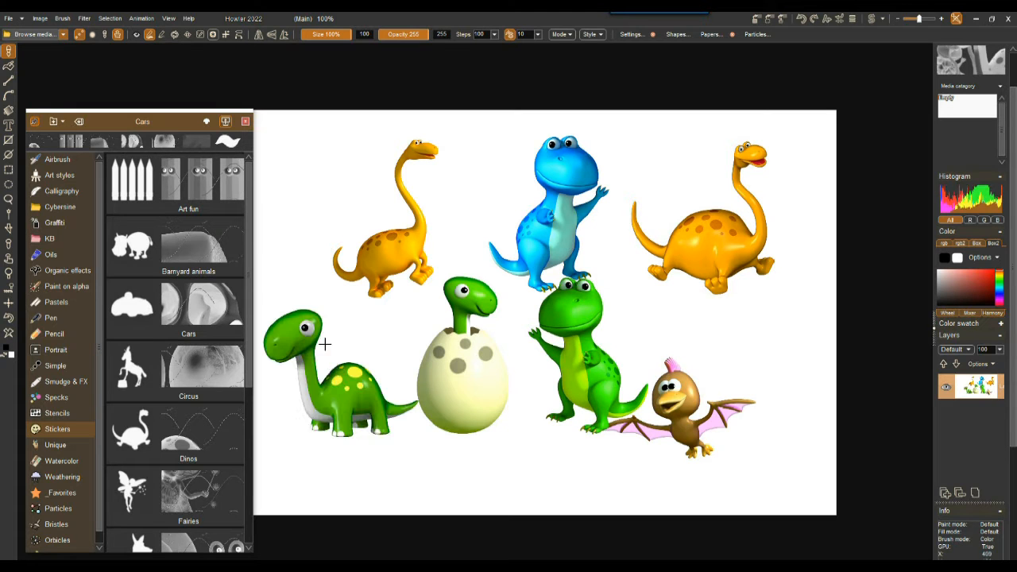
click(300, 199)
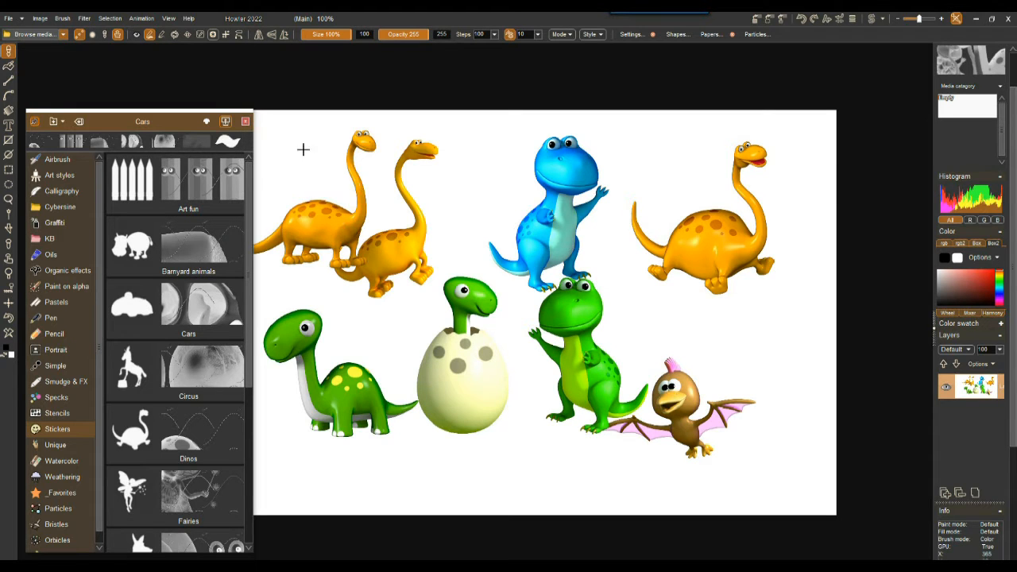
Stamp a second cycle of dinosaurs beside their matching stickers, and paint a dense freehand stroke of dinosaurs across the canvas
click(478, 188)
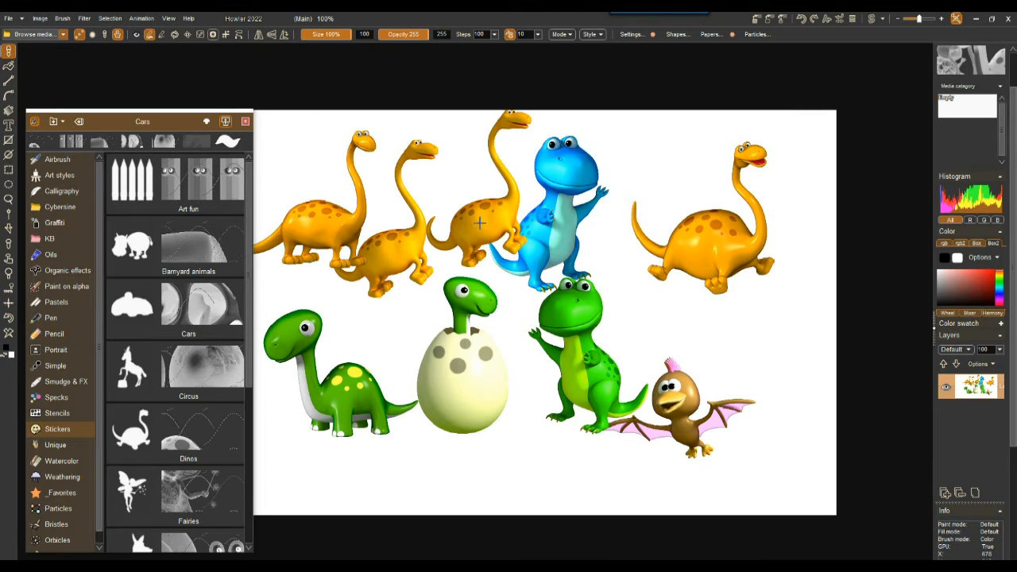
click(679, 272)
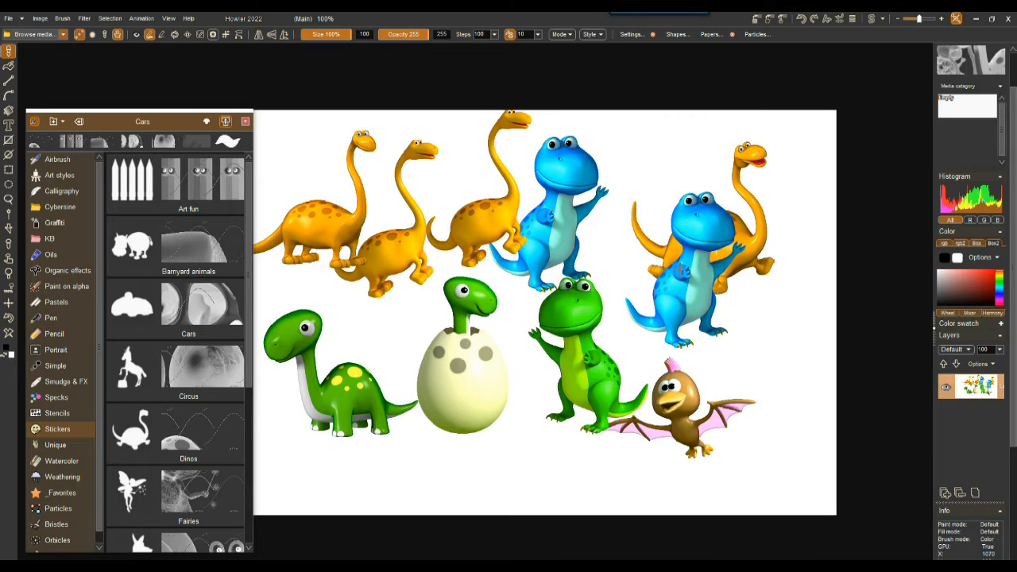
click(776, 214)
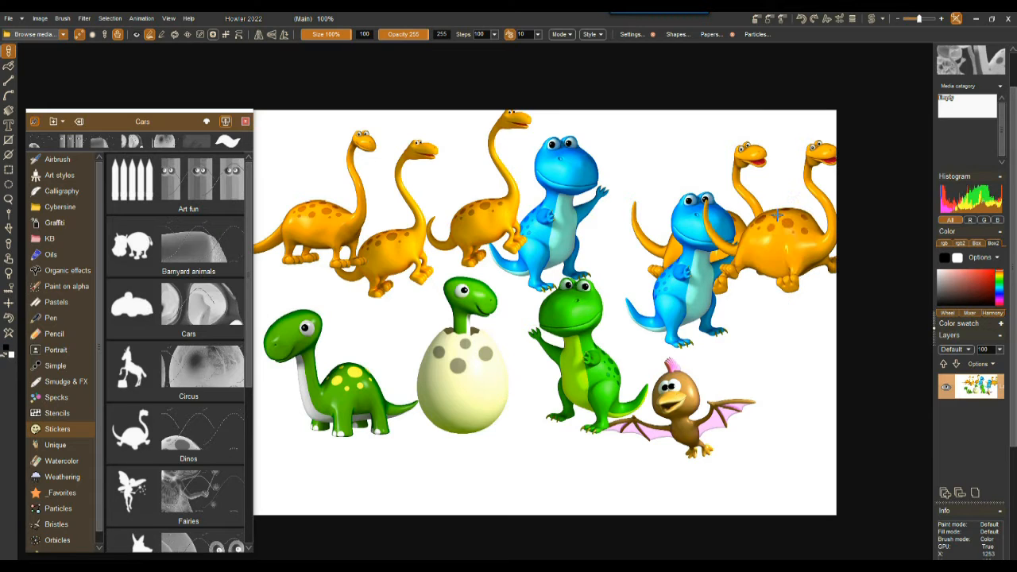
click(749, 350)
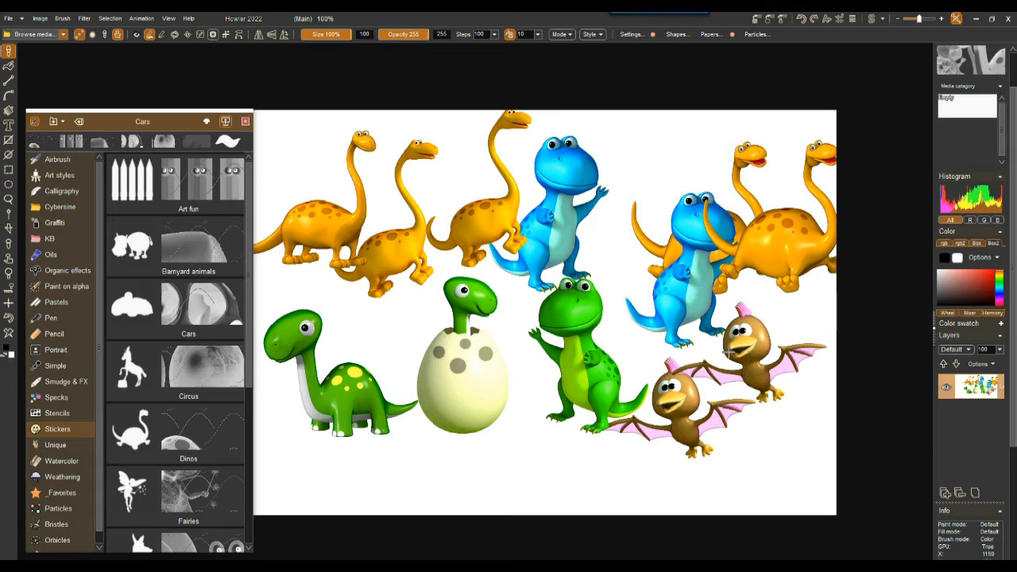
click(623, 386)
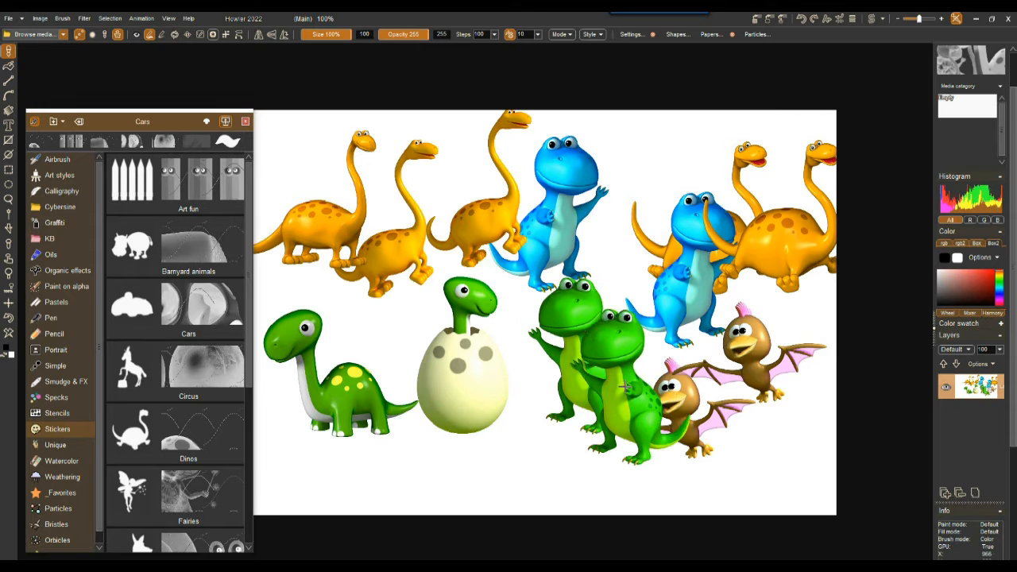
click(458, 397)
click(376, 400)
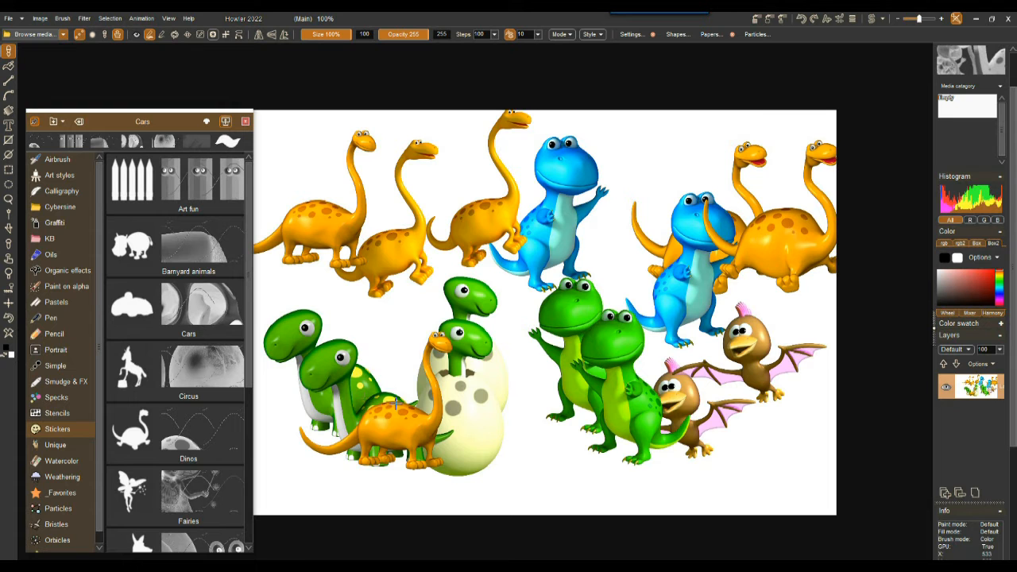
mouse_move(322, 279)
mouse_down()
mouse_move(612, 290)
mouse_move(479, 379)
mouse_move(533, 274)
mouse_move(496, 242)
mouse_up()
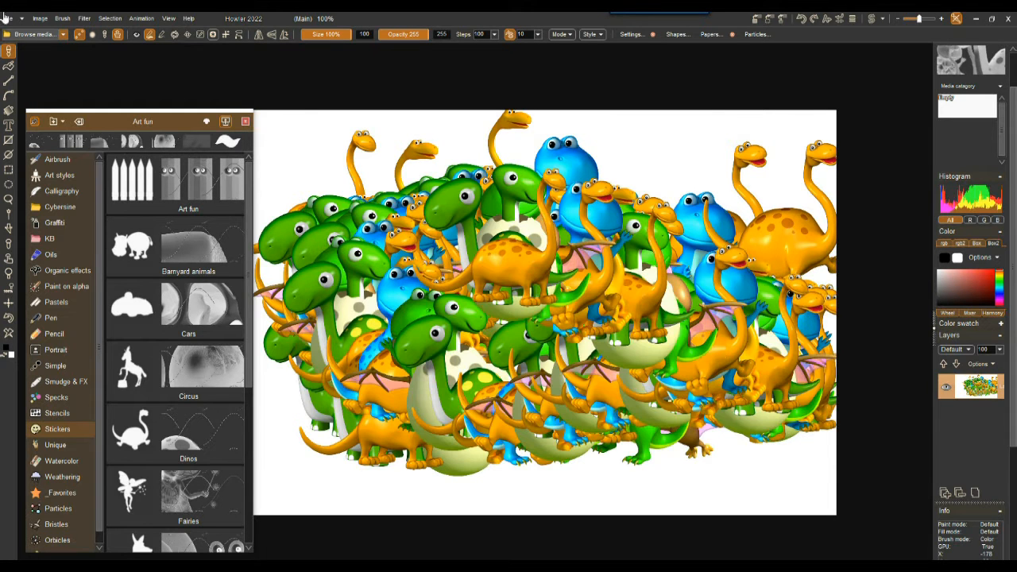
Clear the canvas and stamp an orange and a blue dinosaur side by side in its upper half
click(8, 334)
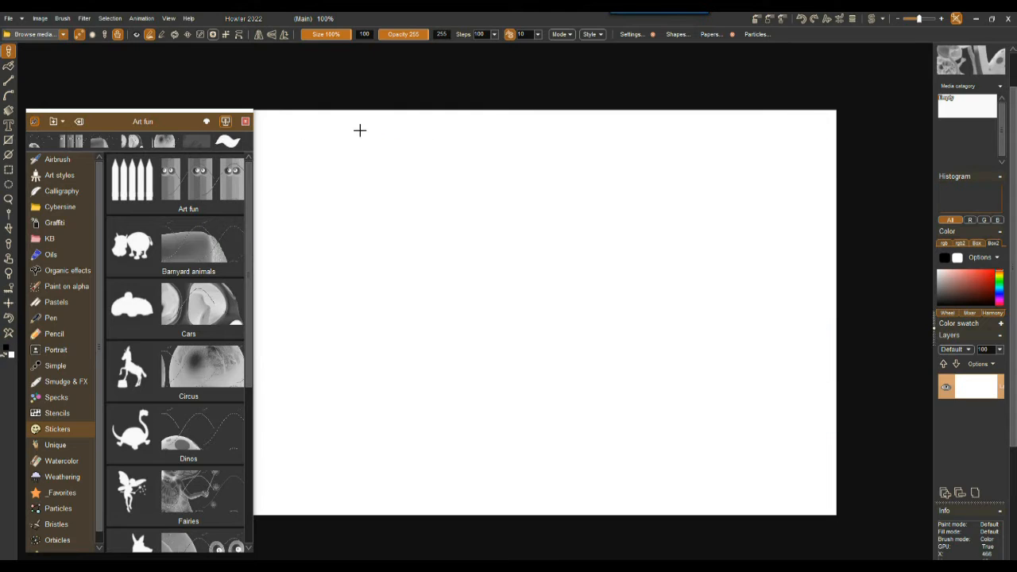
click(339, 203)
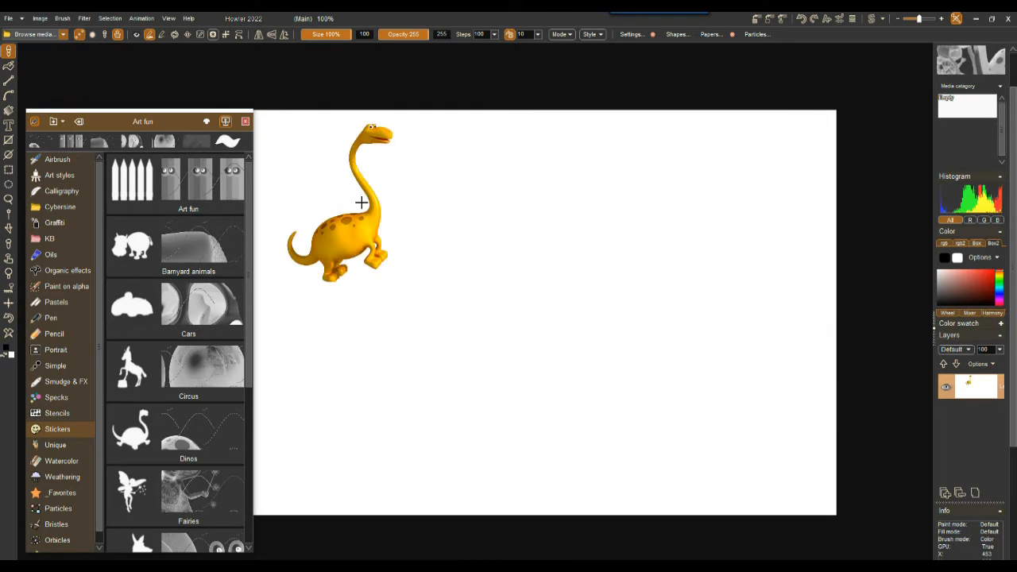
click(530, 227)
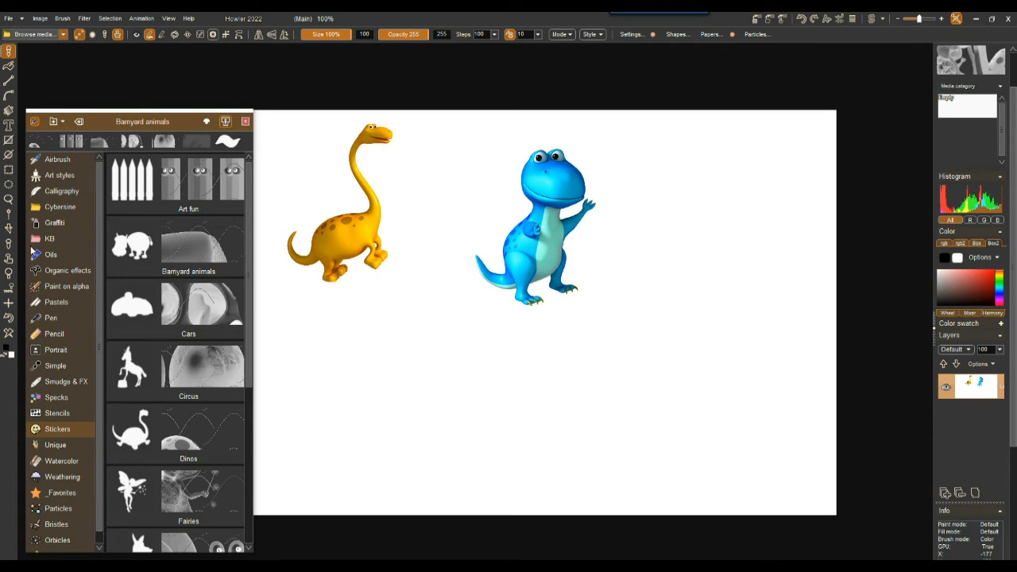
Clear the canvas, set the brush steps to 67, and paint a horizontal stroke of dinosaurs across the upper half
click(8, 333)
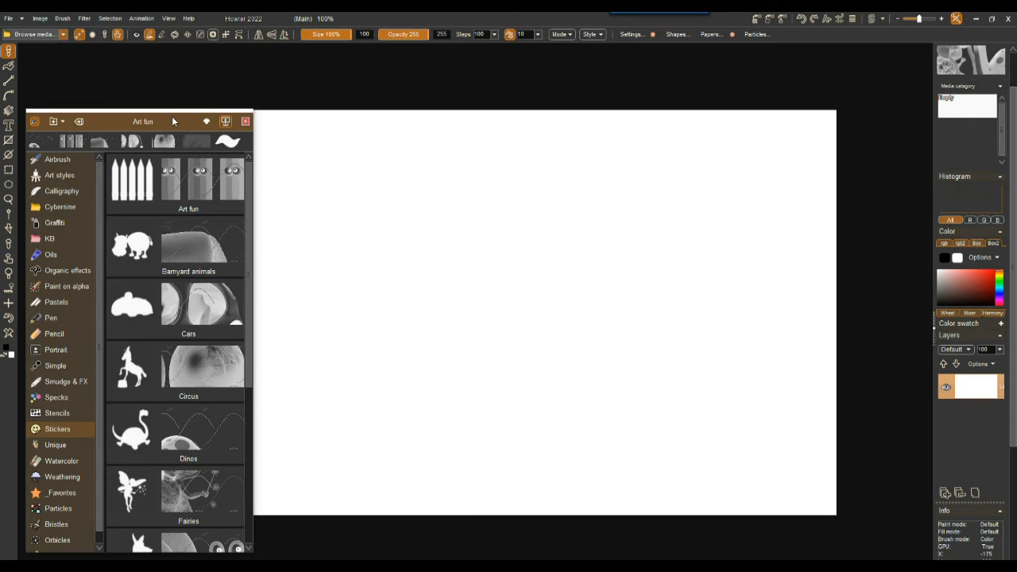
drag(172, 112, 167, 320)
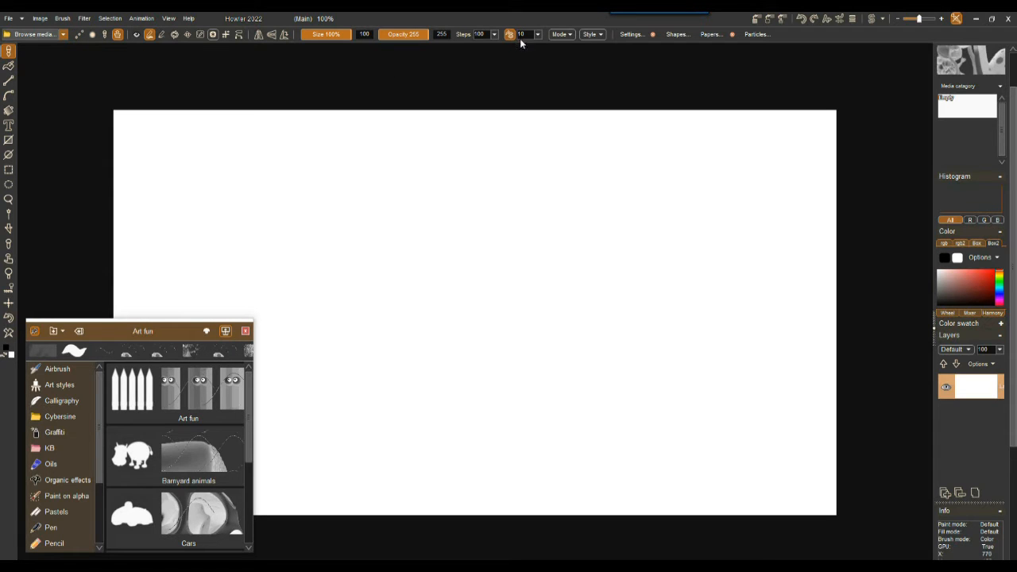
click(494, 35)
drag(459, 47, 452, 47)
drag(162, 198, 834, 182)
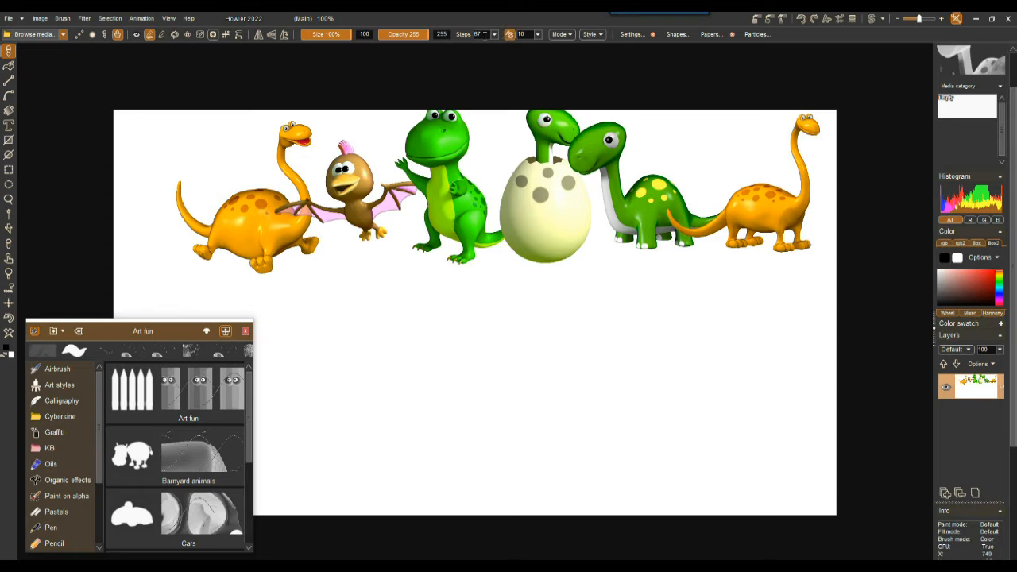
Reduce the brush steps to 40, clear the canvas, and paint a denser horizontal row of dinosaurs across the upper half
click(495, 37)
drag(474, 48, 445, 52)
click(8, 332)
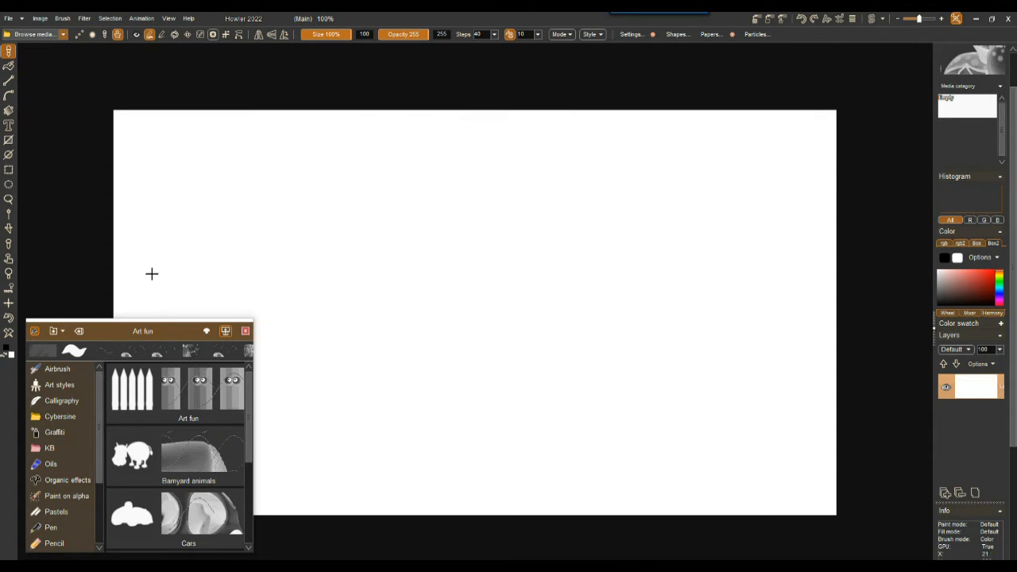
mouse_move(184, 197)
mouse_down()
mouse_move(431, 207)
mouse_move(793, 195)
mouse_up()
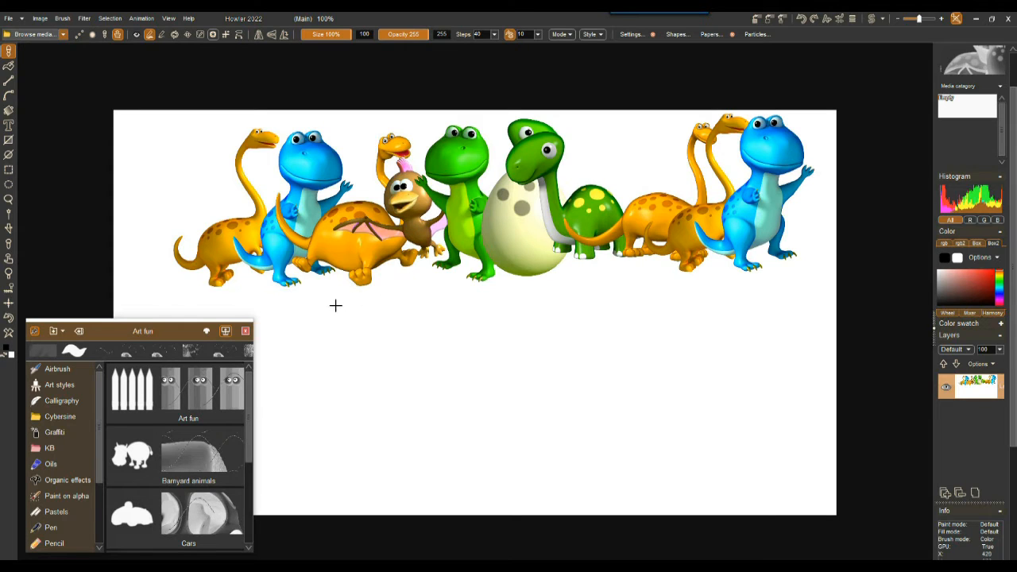
Stamp individual dinosaurs below the painted row, including a hatching egg, a long-necked green one, and an overlapping group near the canvas's right side
click(78, 36)
click(345, 327)
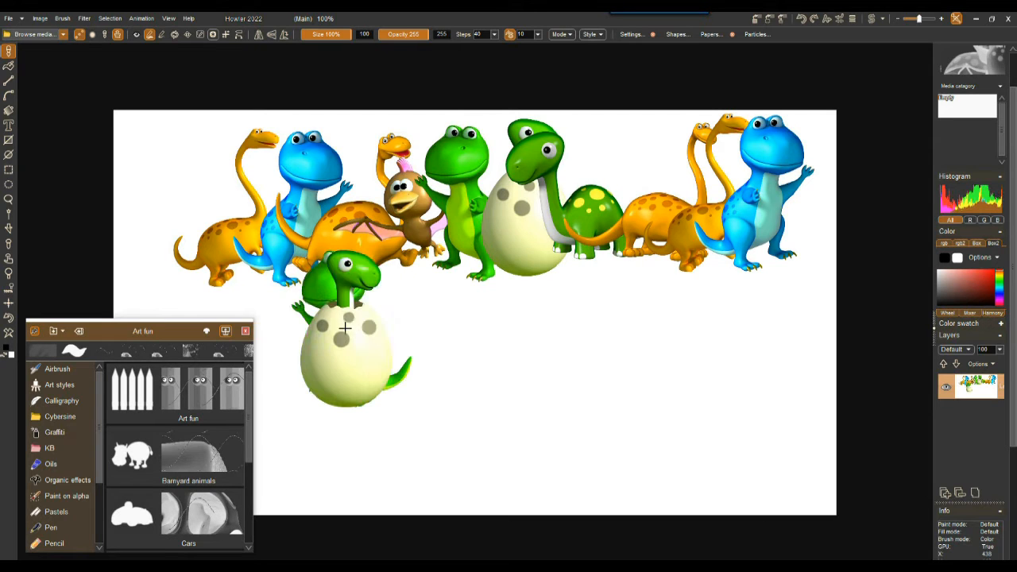
click(472, 323)
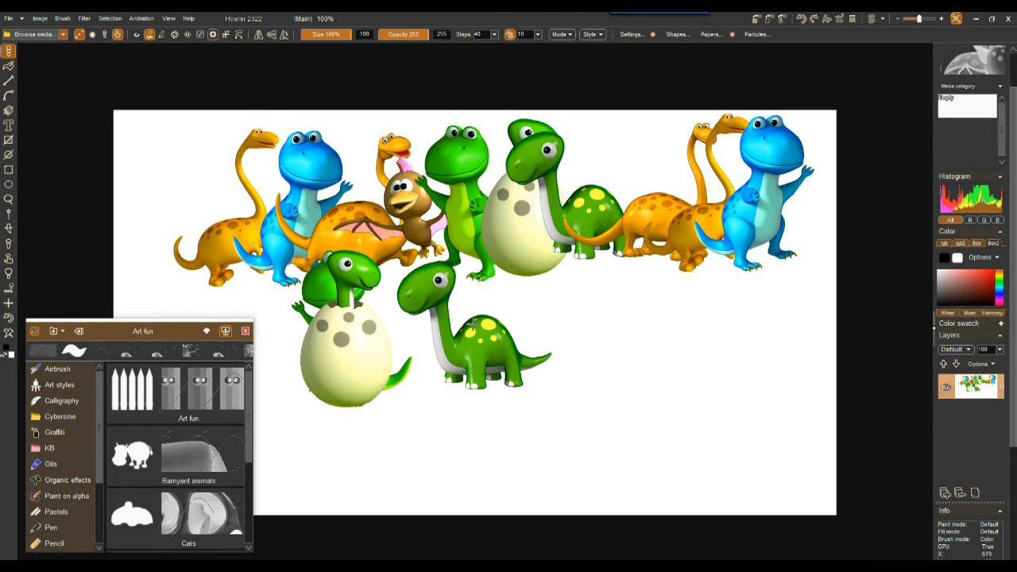
click(645, 352)
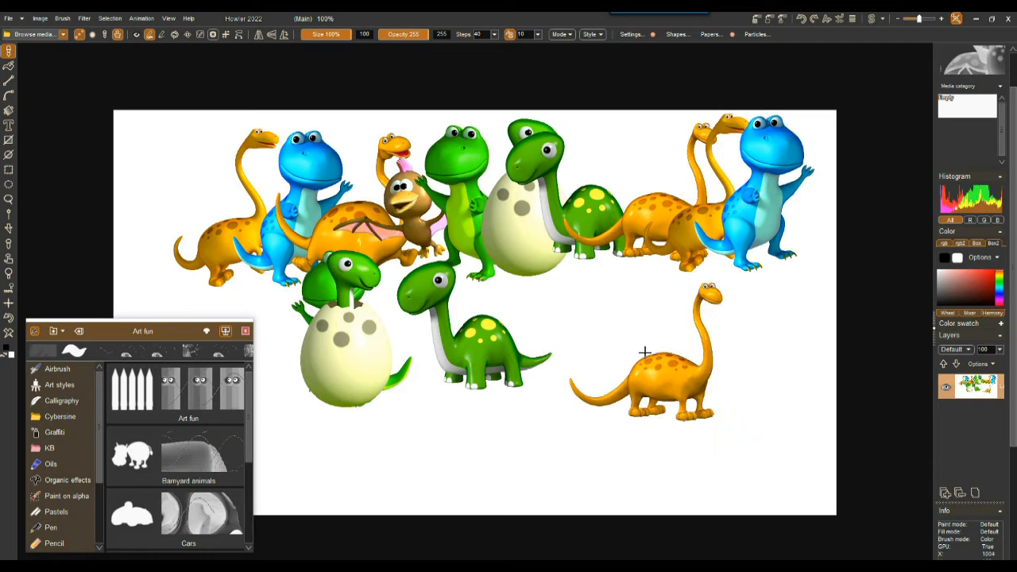
click(683, 371)
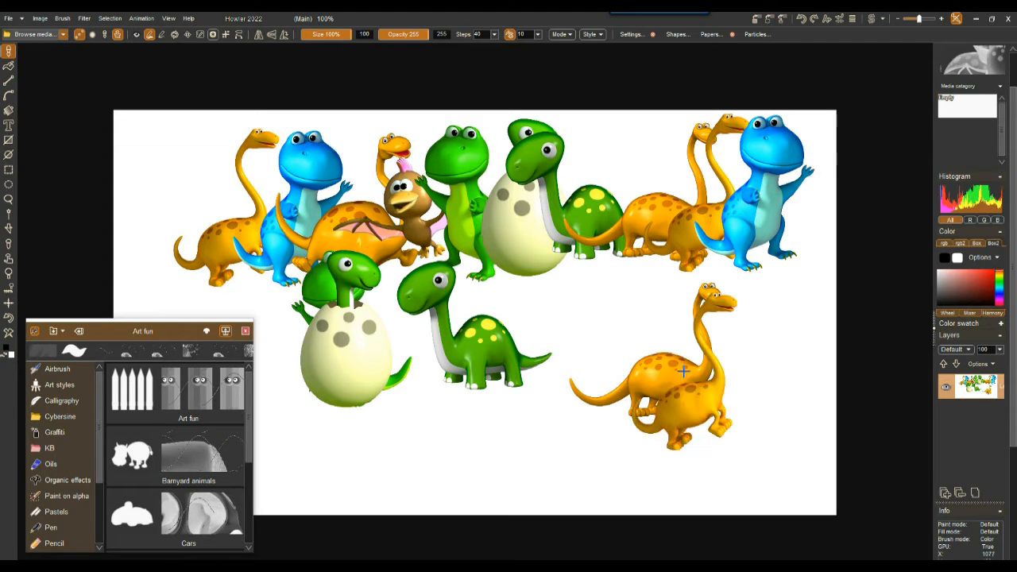
click(726, 358)
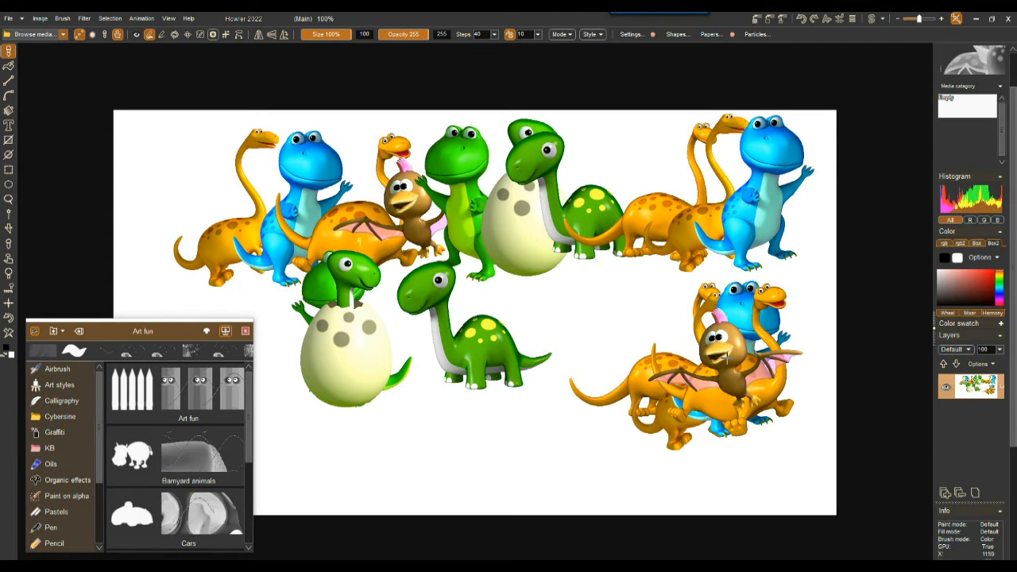
click(632, 361)
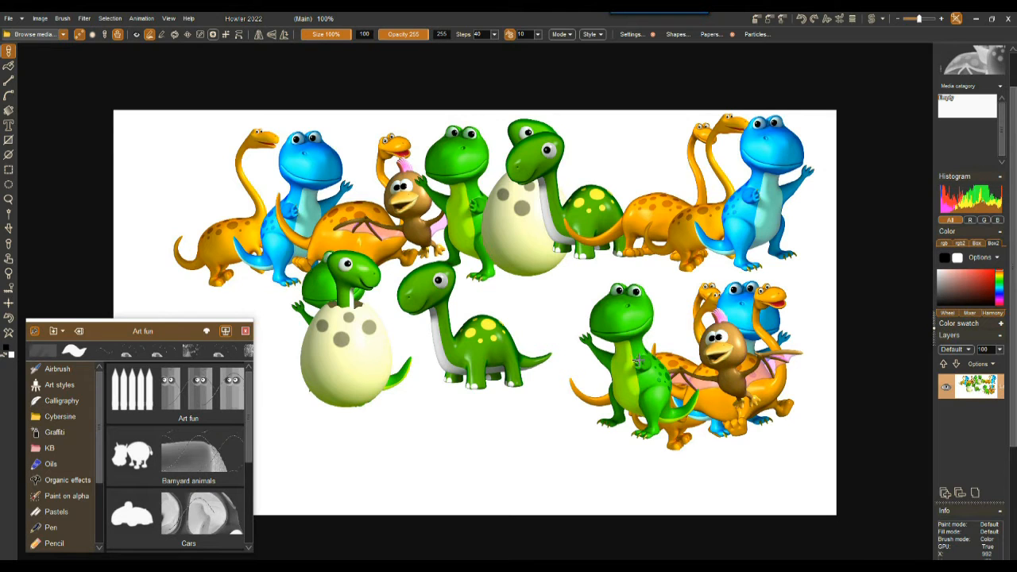
Stamp more overlapping dinosaurs over the lower middle of the canvas to join the two groups below the row
click(493, 407)
click(494, 408)
click(516, 388)
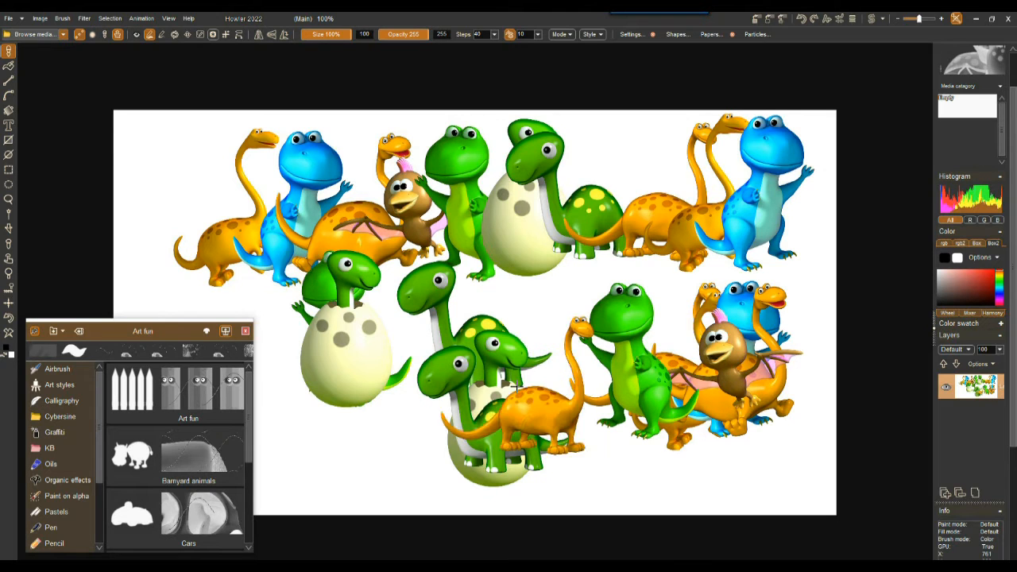
click(584, 397)
click(629, 398)
click(658, 396)
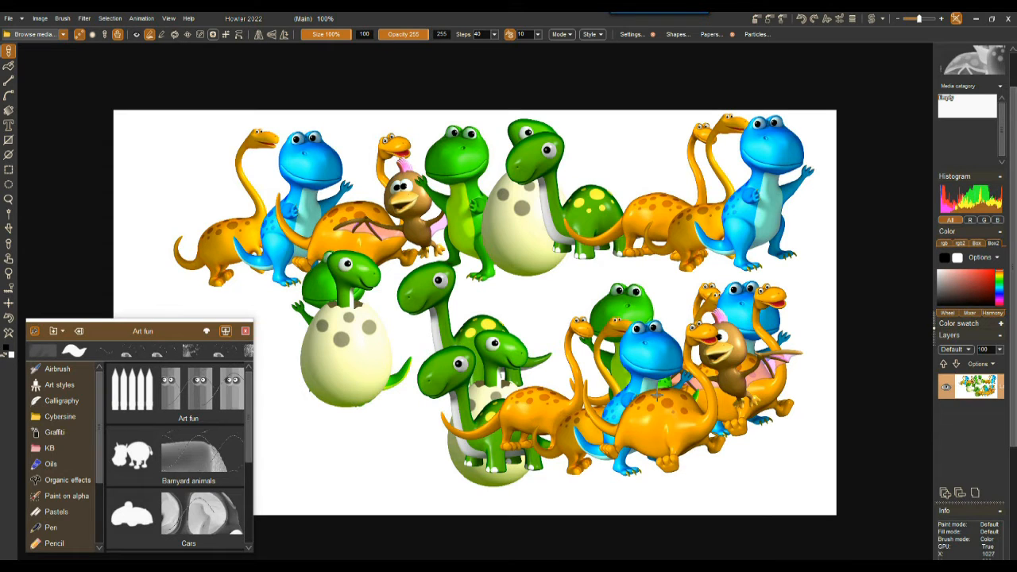
click(502, 374)
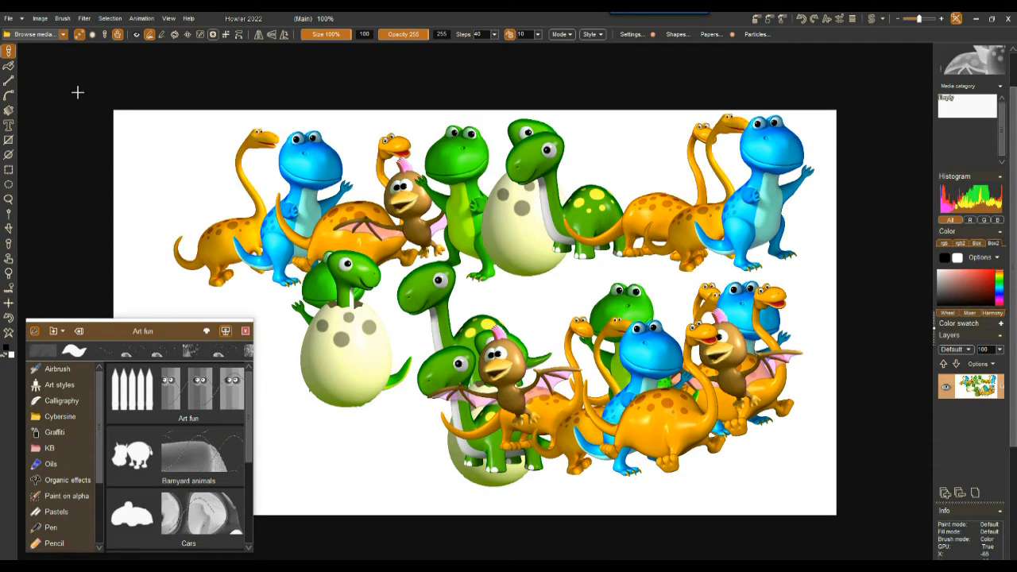
Clear the canvas and enable the brush's Modal effect with the Paint on RGB and Alpha mode
click(8, 335)
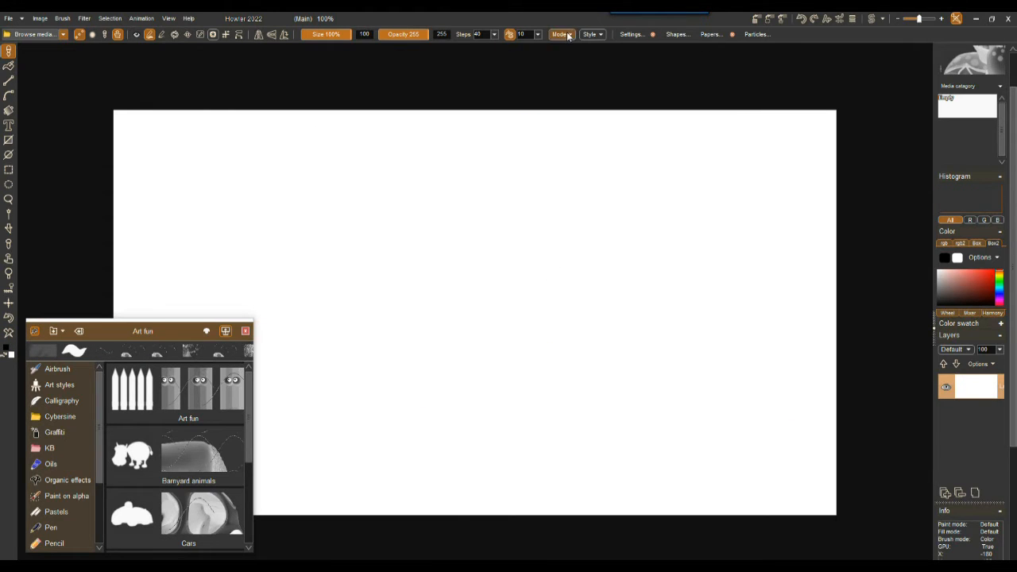
click(627, 35)
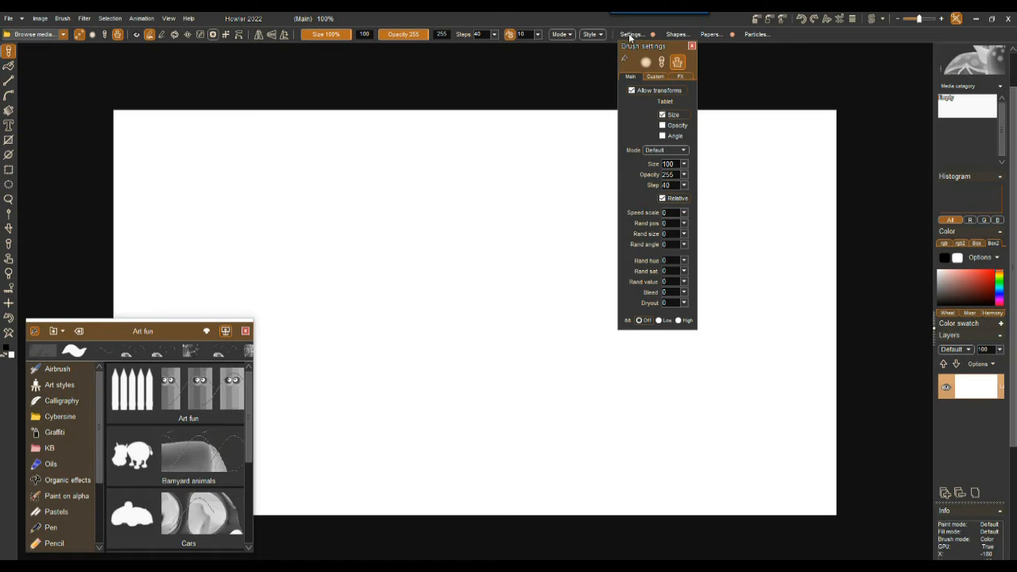
click(680, 77)
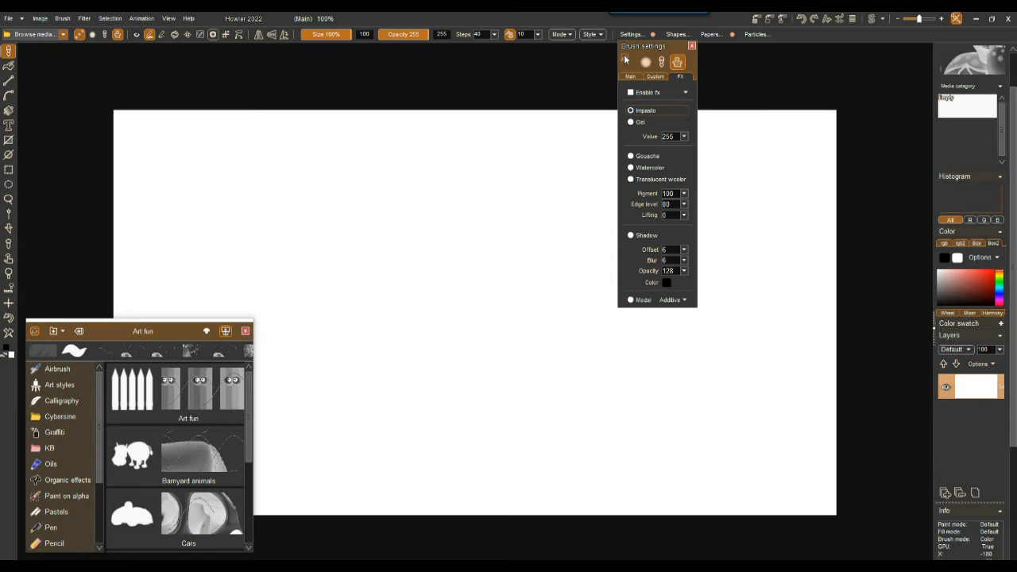
click(631, 93)
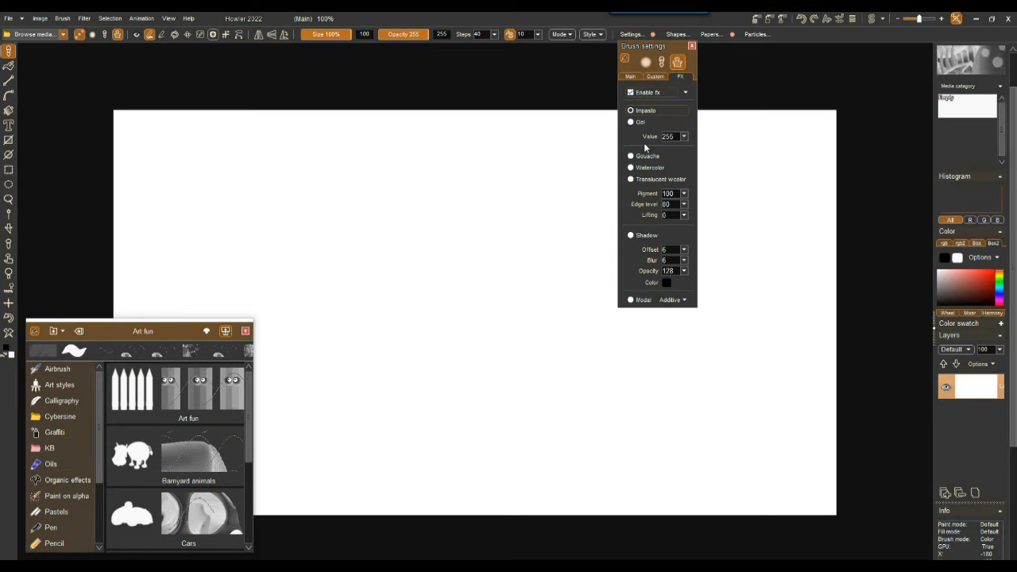
click(631, 299)
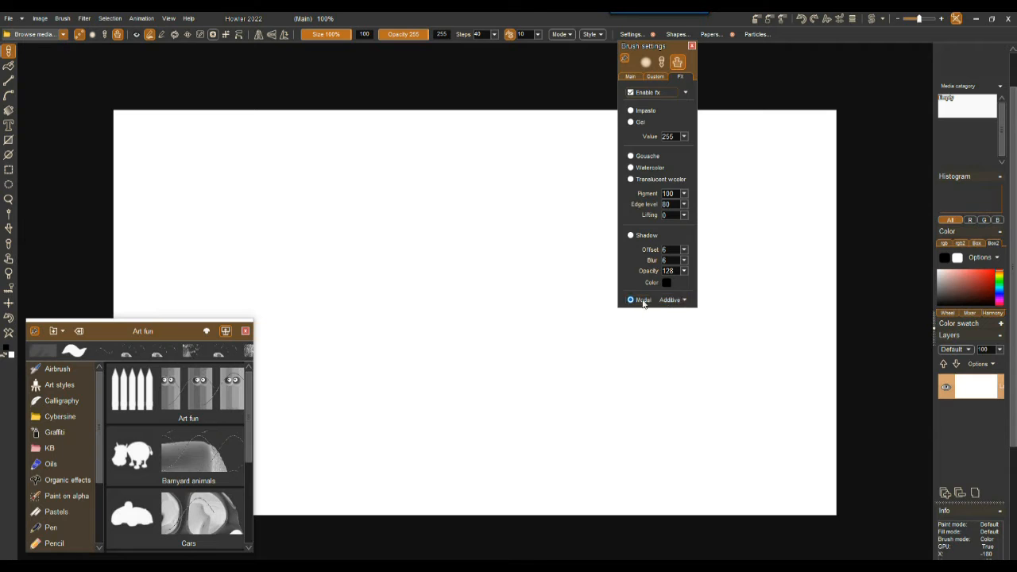
click(680, 300)
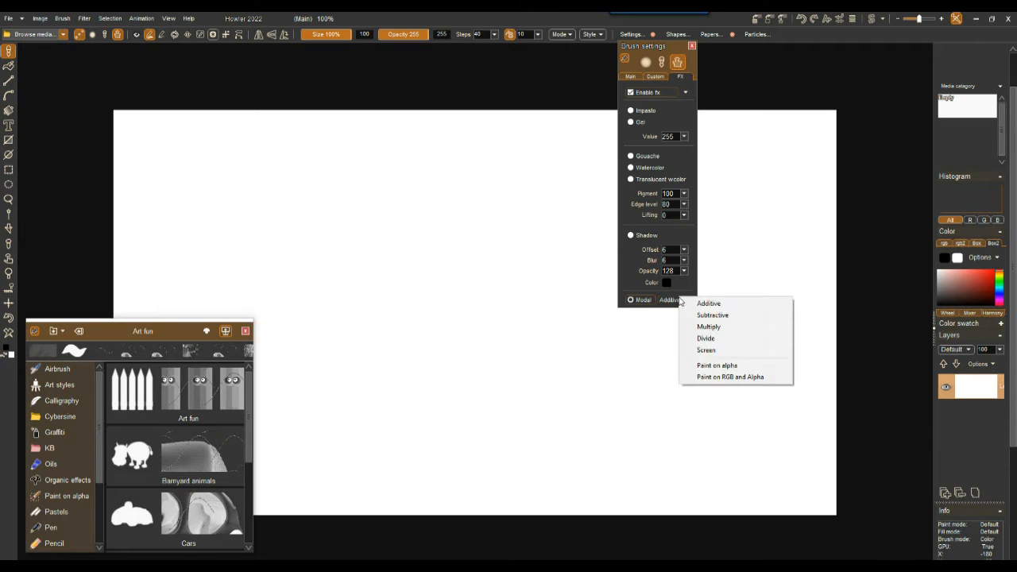
click(712, 377)
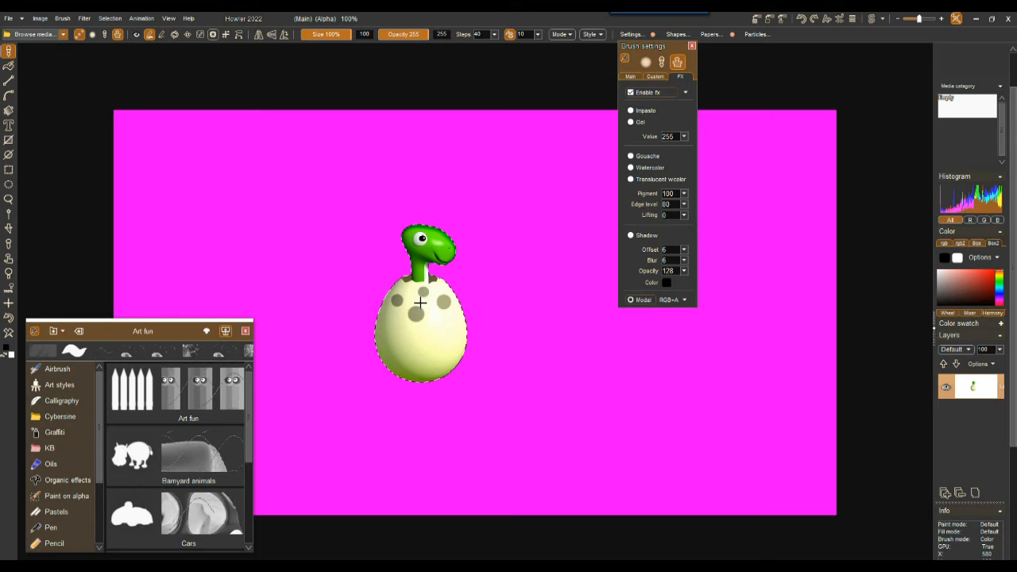
Stamp a green dinosaur and an orange dinosaur on opposite sides of the hatching egg, and inspect the egg's selection outline up close
click(195, 199)
click(689, 387)
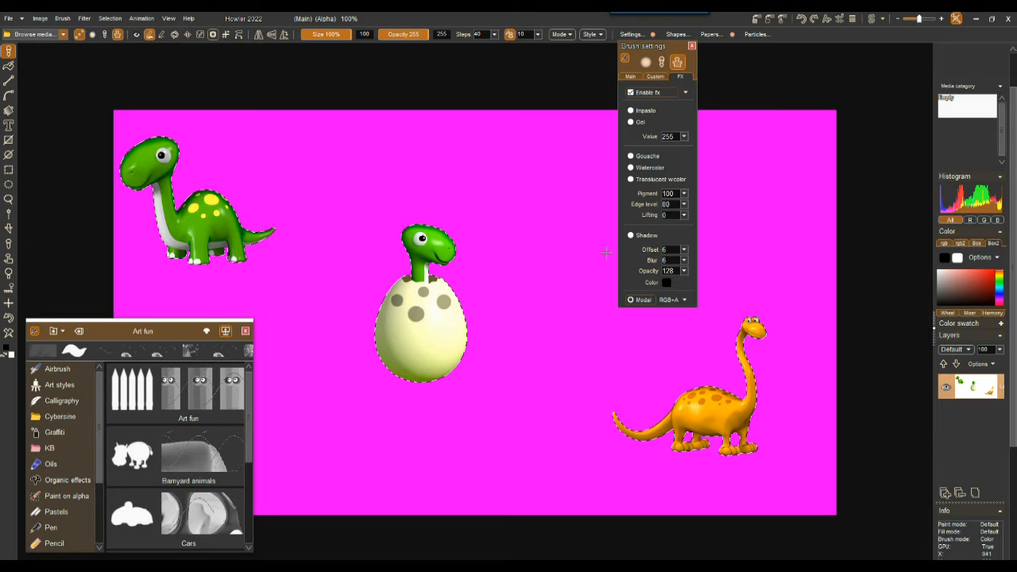
scroll(397, 284, up, 3)
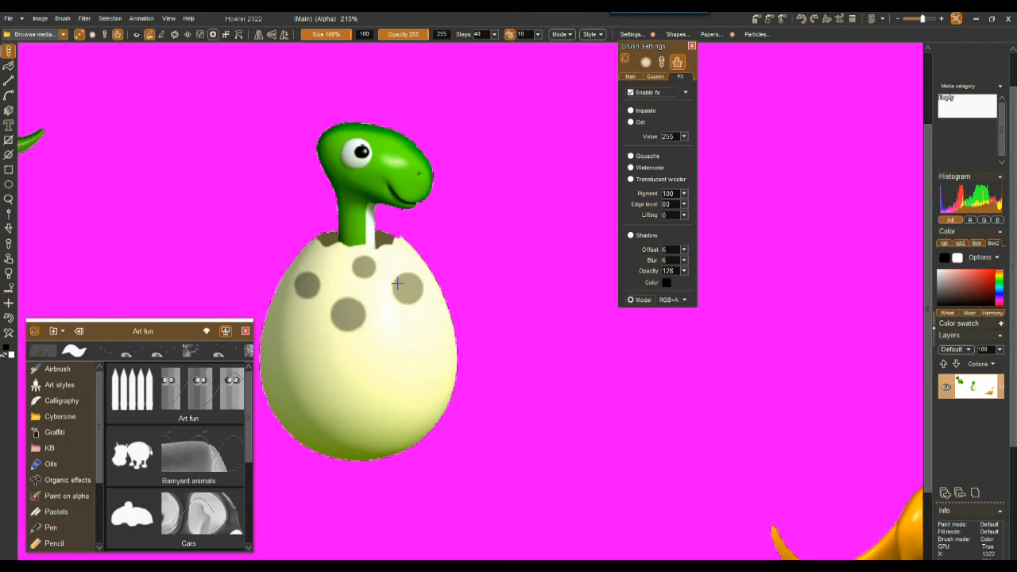
scroll(399, 252, down, 5)
scroll(400, 252, up, 1)
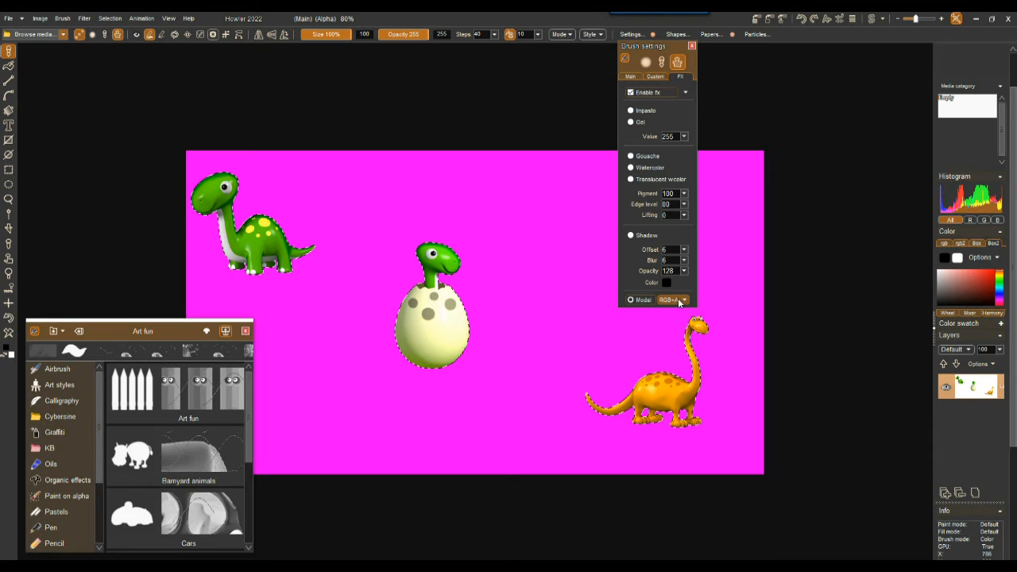
Clear the canvas and its selection, and stamp dinosaurs across the upper half and a green one in the lower middle
click(6, 333)
click(109, 18)
click(125, 31)
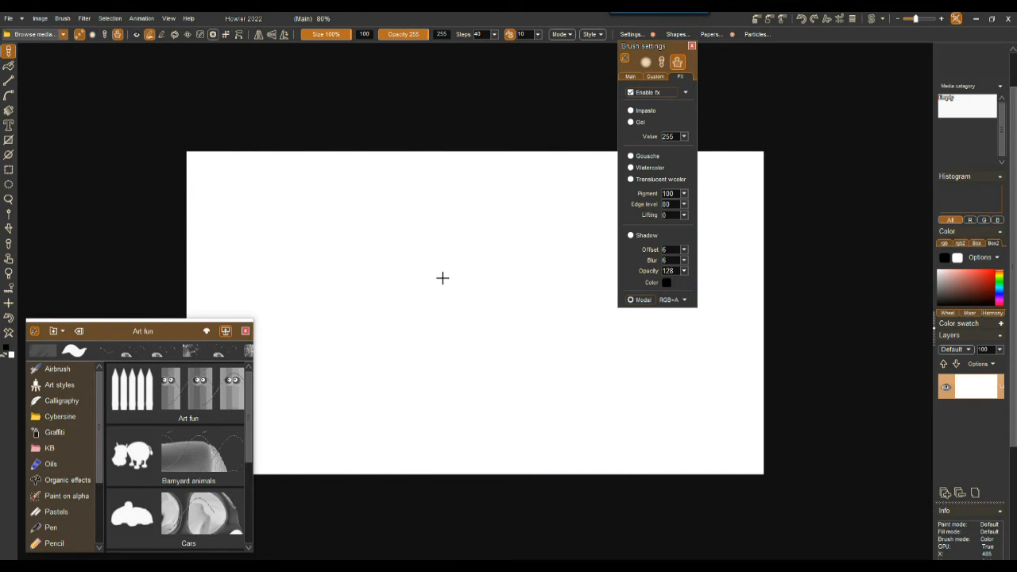
click(307, 241)
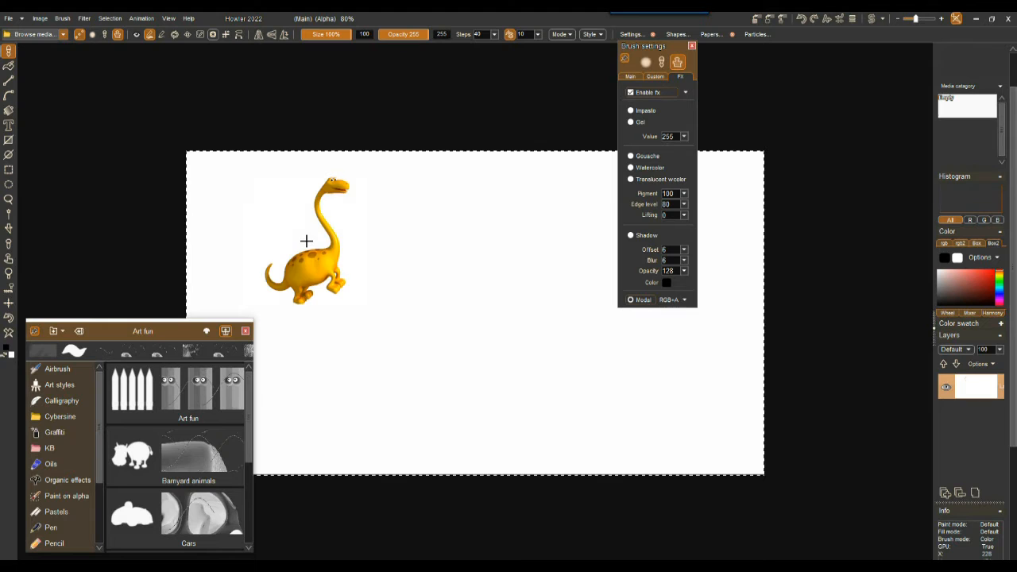
click(423, 231)
click(453, 379)
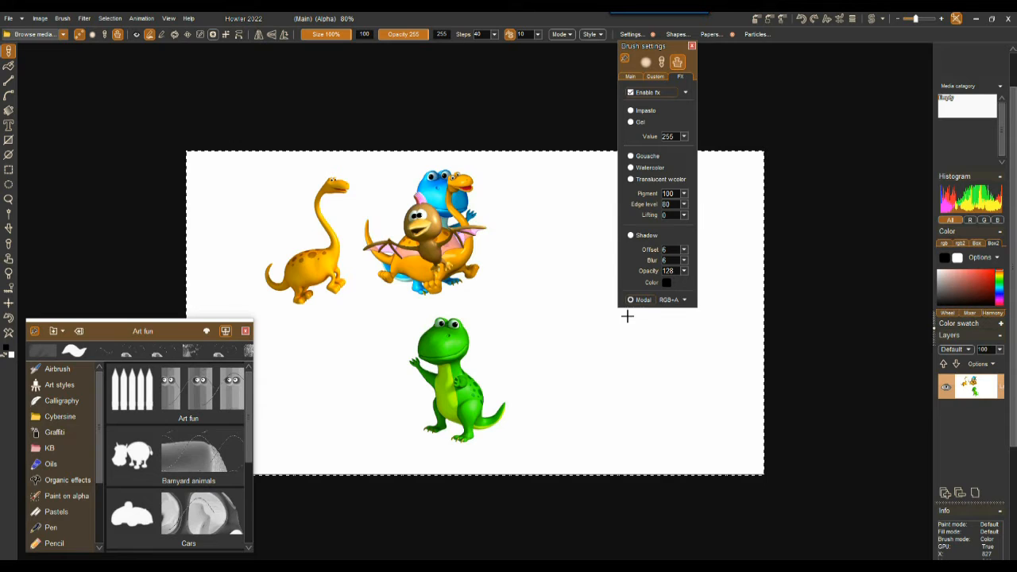
Reapply the Paint on RGB and Alpha mode, and replace the selection and stamped dinosaurs with a single winged dinosaur on a cleared canvas
click(674, 300)
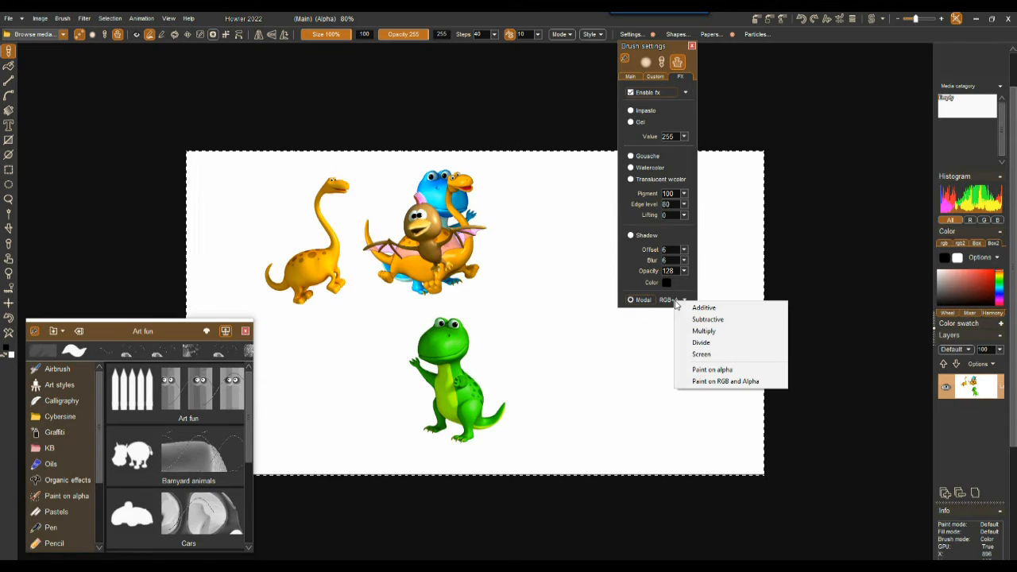
click(710, 378)
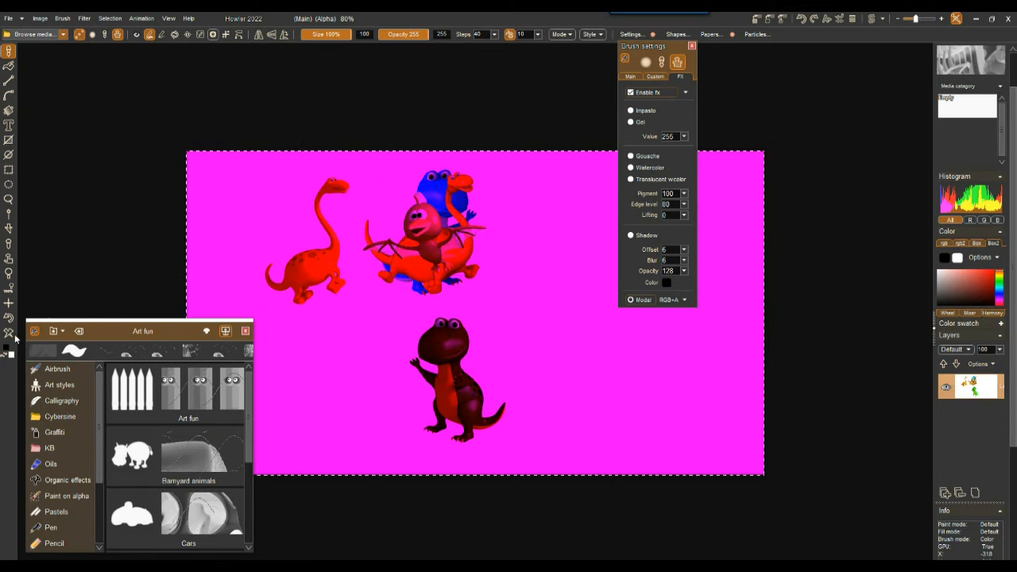
click(110, 18)
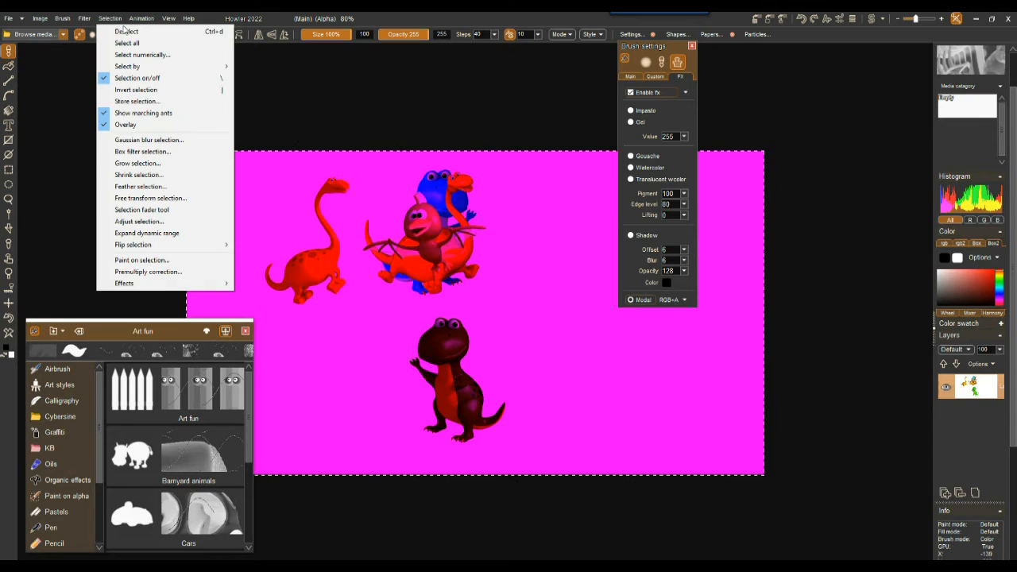
click(119, 29)
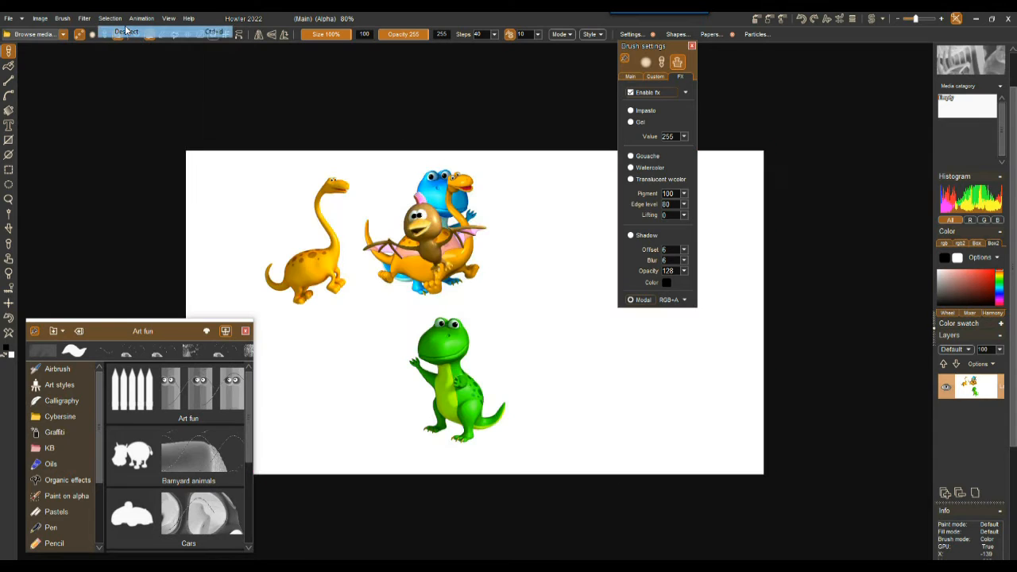
click(8, 333)
key(ctrl+z)
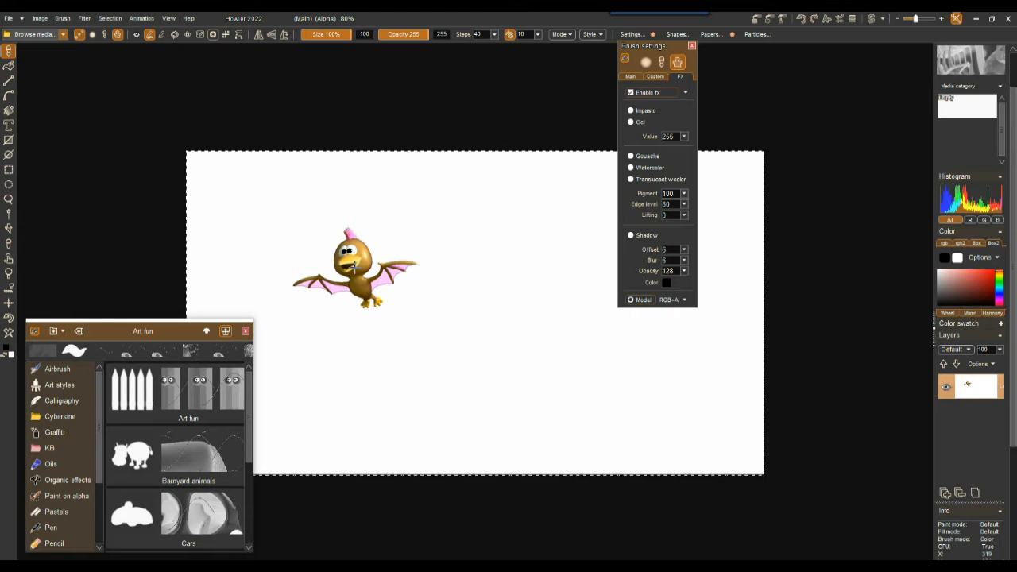
Select Paint on RGB and Alpha again, and stamp overlapping dinosaurs and a hatching egg beside the winged dinosaur
click(678, 302)
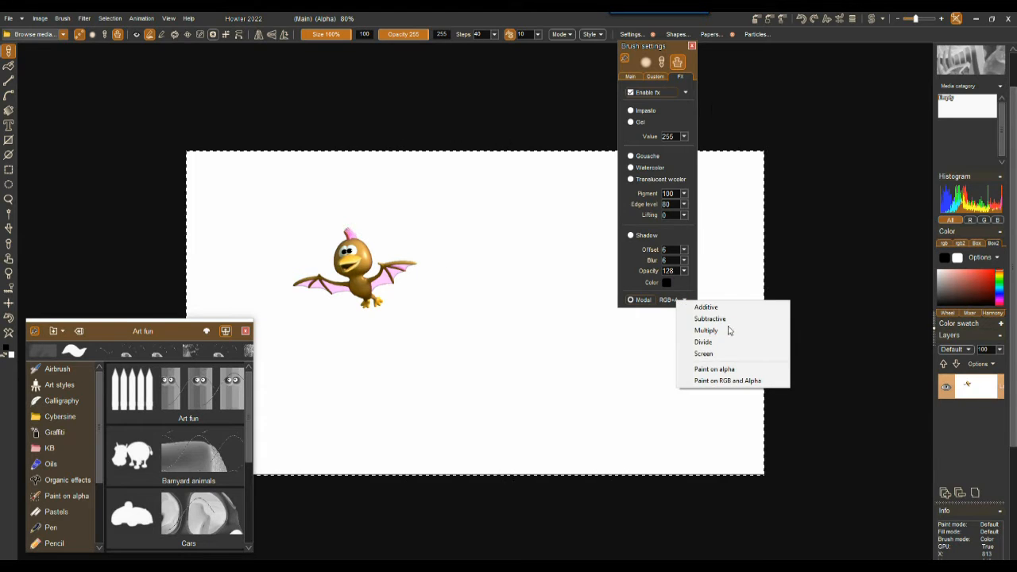
click(727, 380)
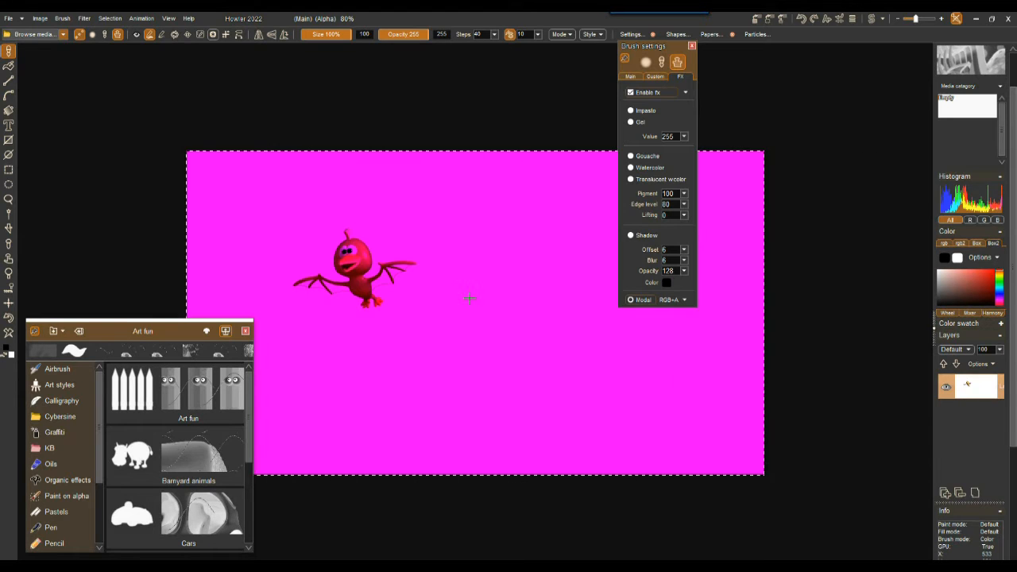
click(543, 344)
click(456, 240)
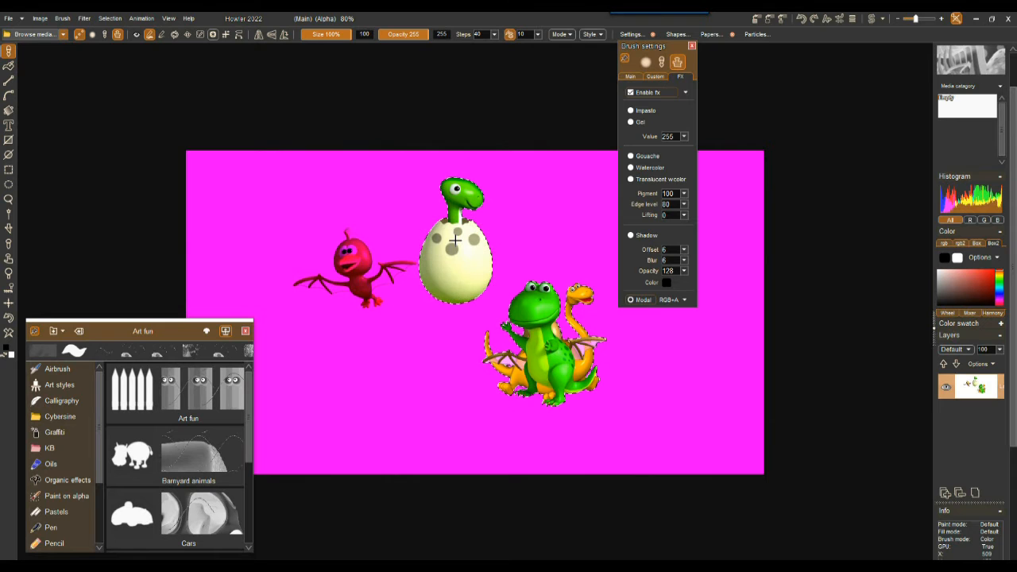
Clear the canvas, remove the selection, and reapply the Paint on RGB and Alpha mode at 100% zoom
click(9, 334)
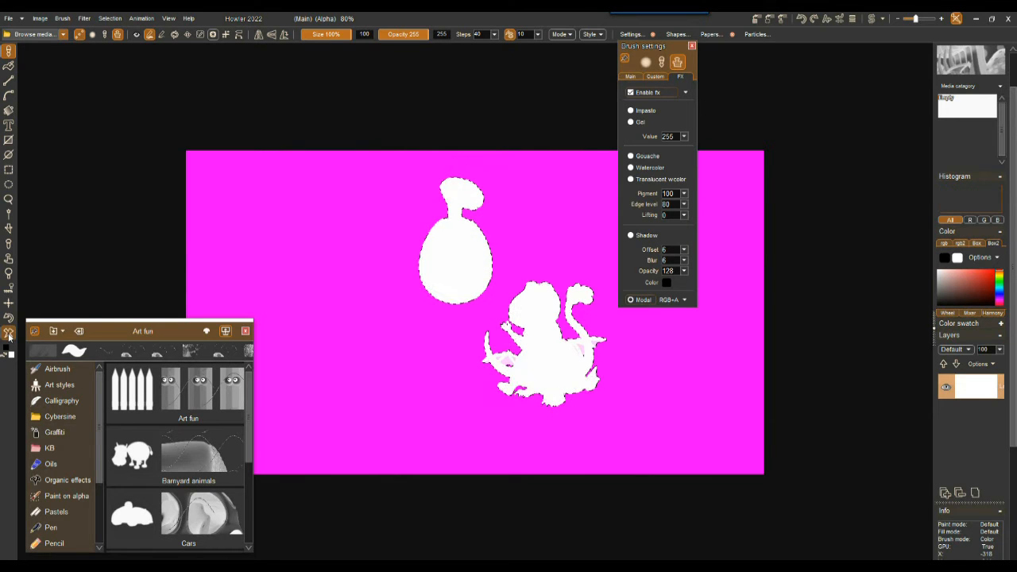
click(110, 19)
click(126, 31)
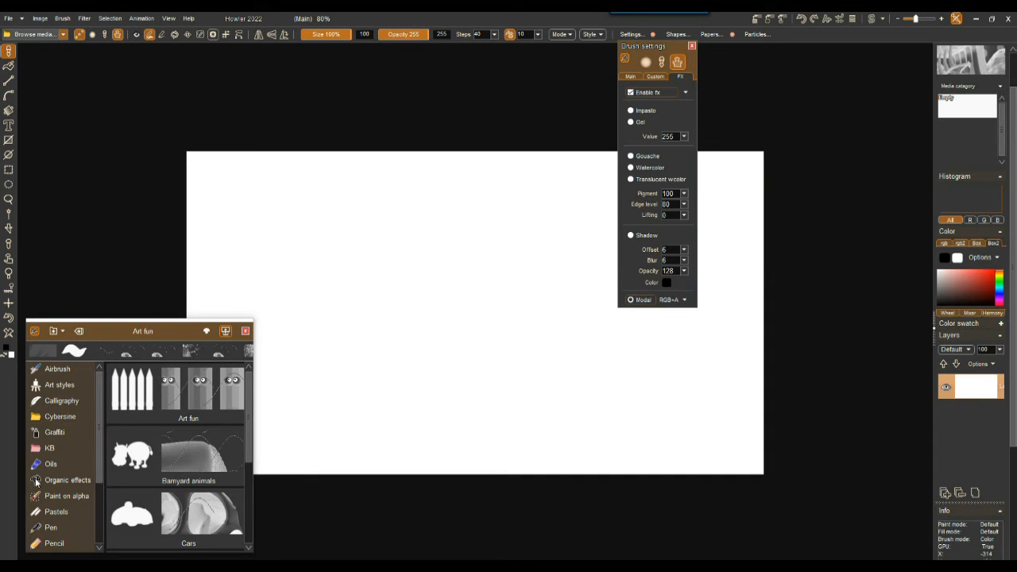
click(9, 289)
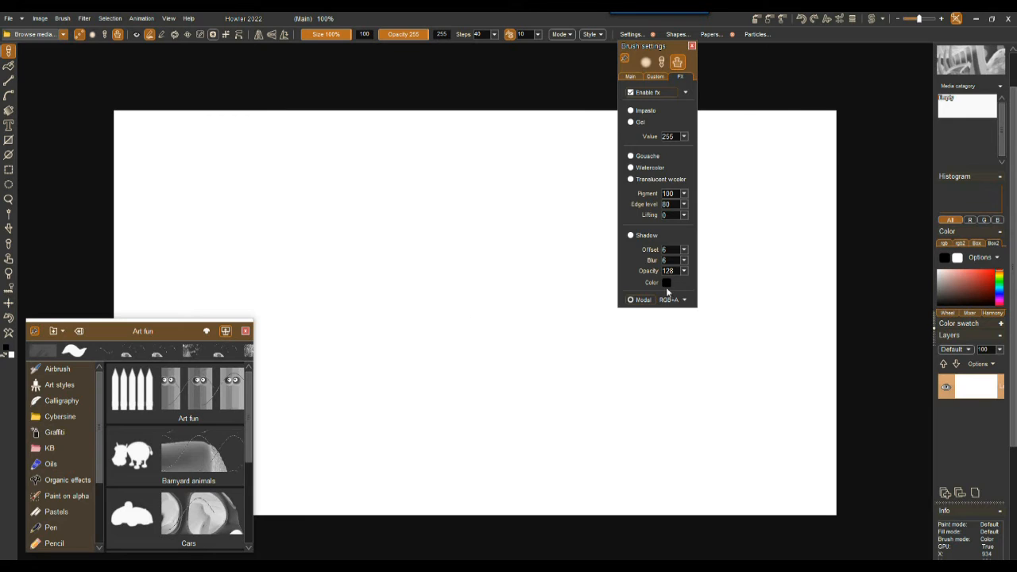
click(680, 303)
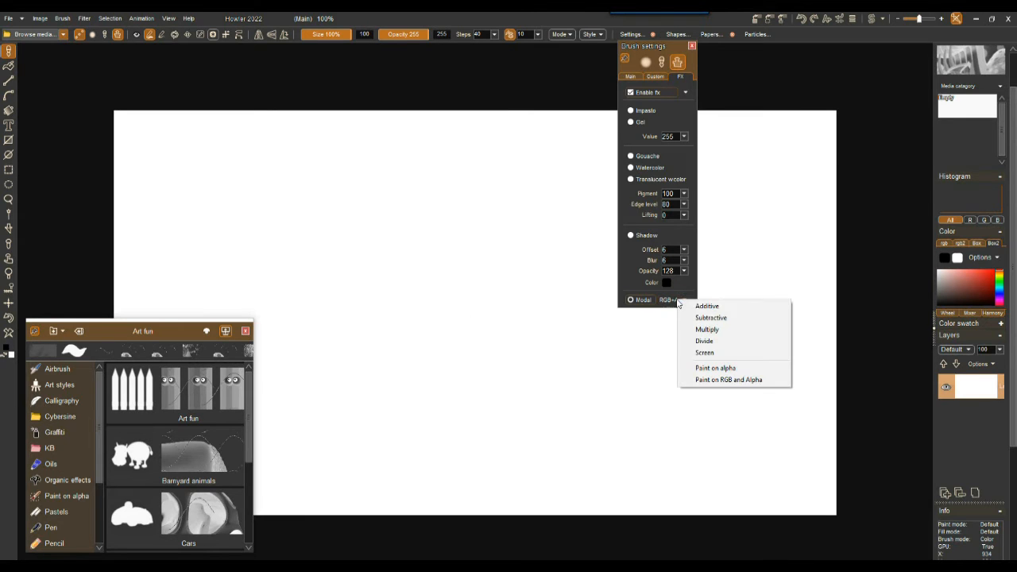
click(711, 378)
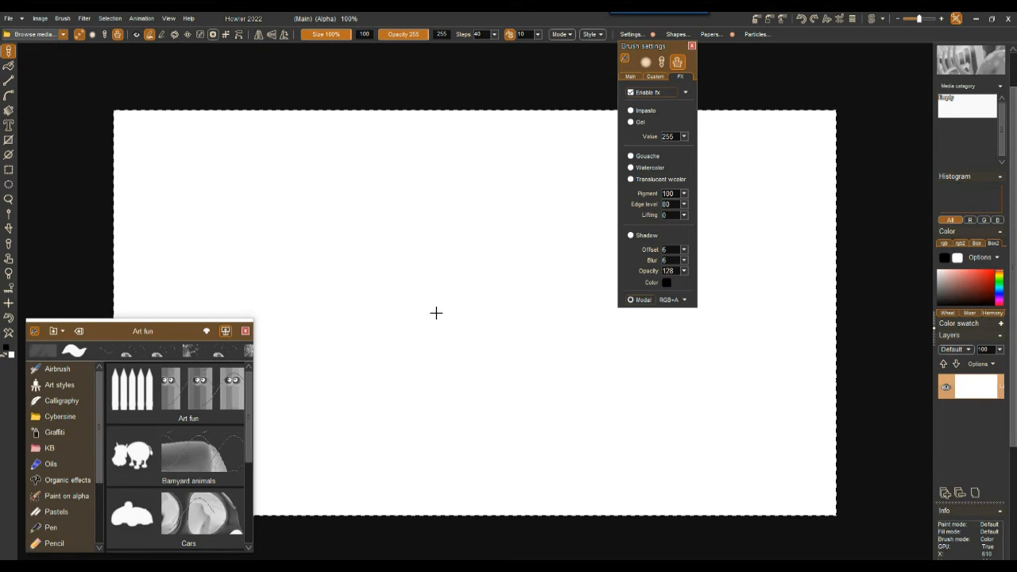
Stamp overlapping green dinosaurs and a hatching egg, undo them, and stamp a single orange dinosaur in the middle of the canvas
click(435, 312)
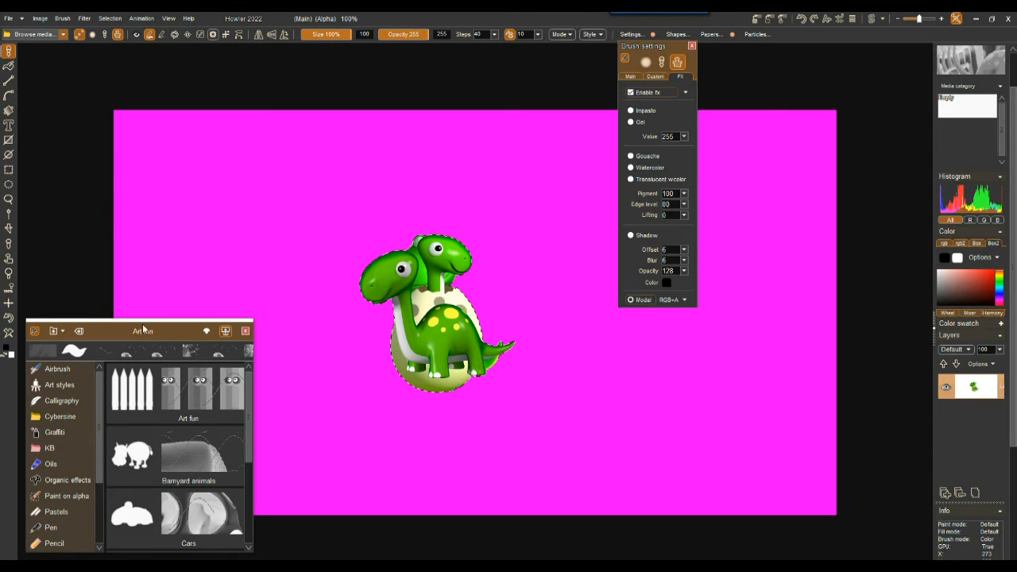
click(9, 318)
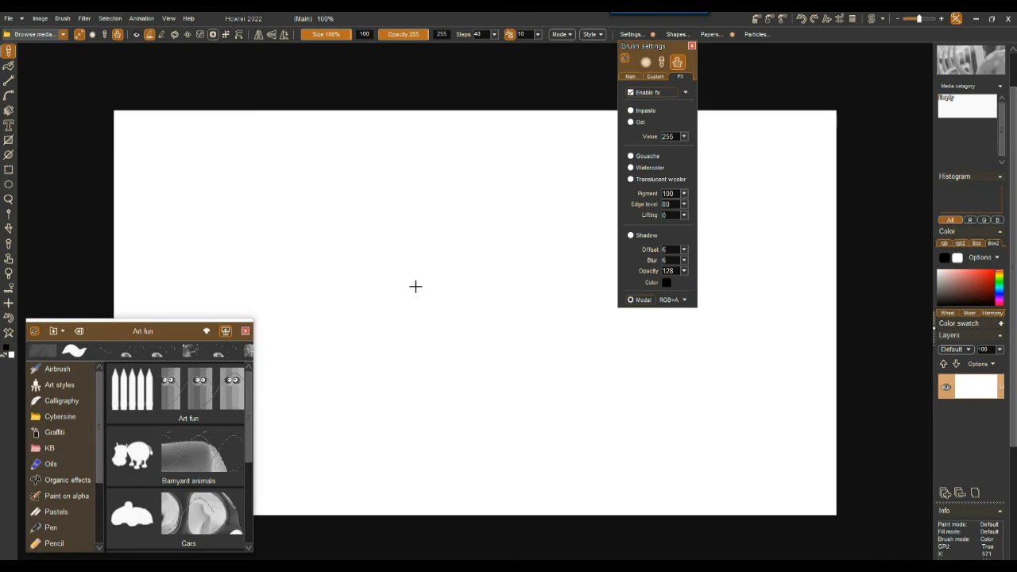
click(415, 284)
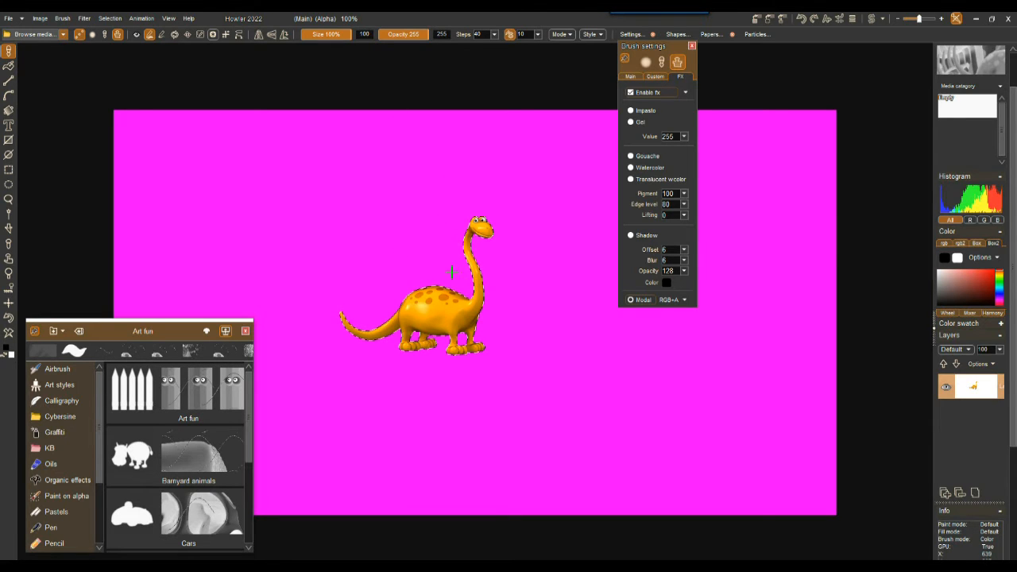
scroll(462, 277, up, 4)
scroll(457, 274, down, 3)
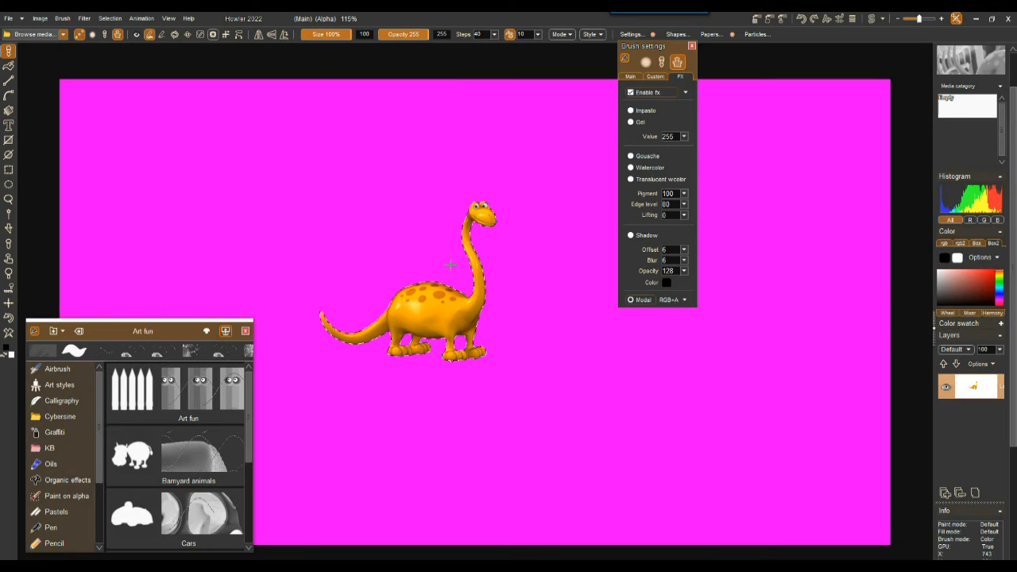
Copy the selected orange dinosaur as a brush, and store a managed copy of it with its filmstrip shown
click(61, 19)
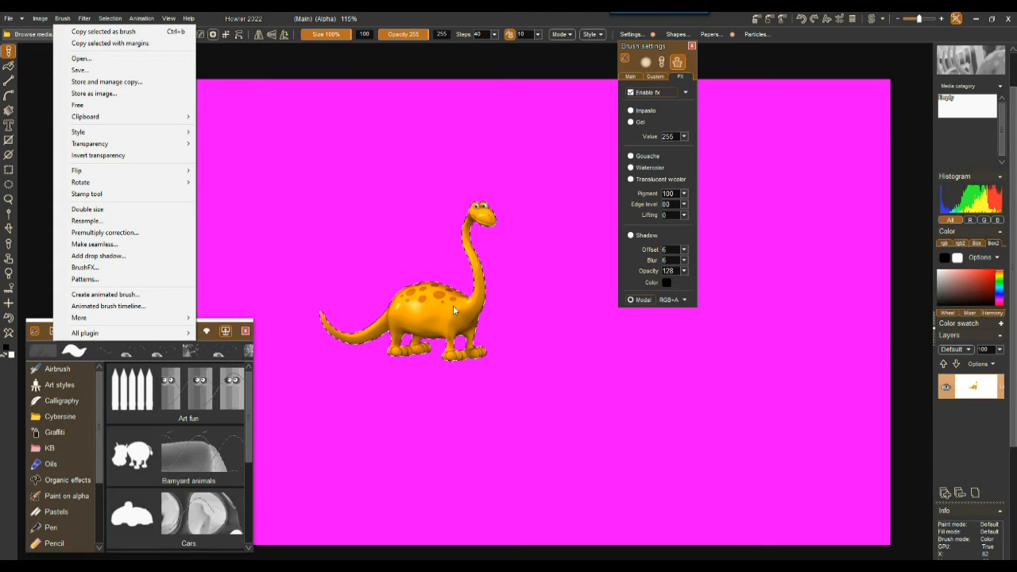
click(106, 33)
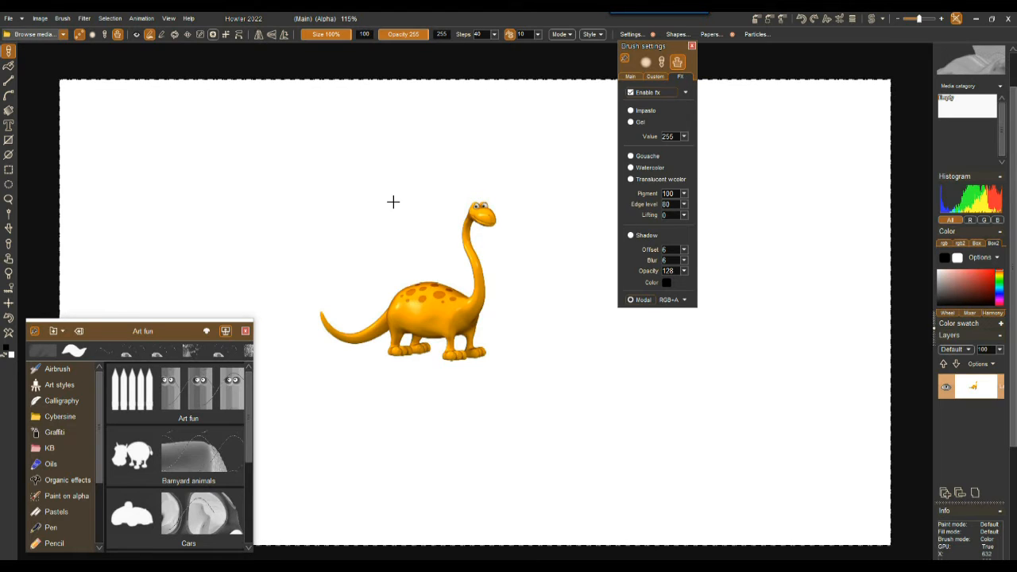
click(62, 17)
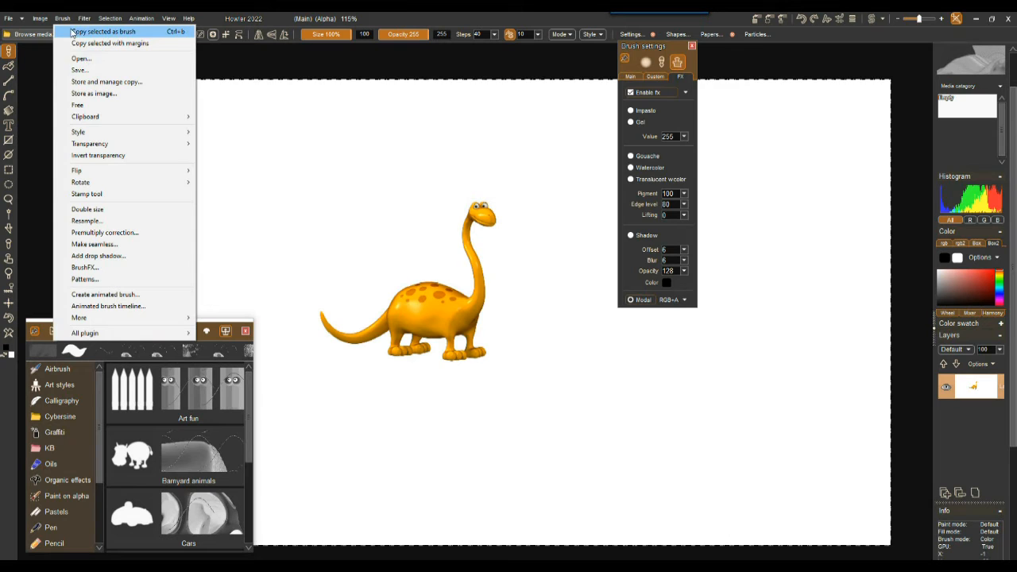
click(102, 83)
mouse_move(91, 129)
mouse_down()
mouse_move(268, 96)
mouse_move(296, 70)
mouse_up()
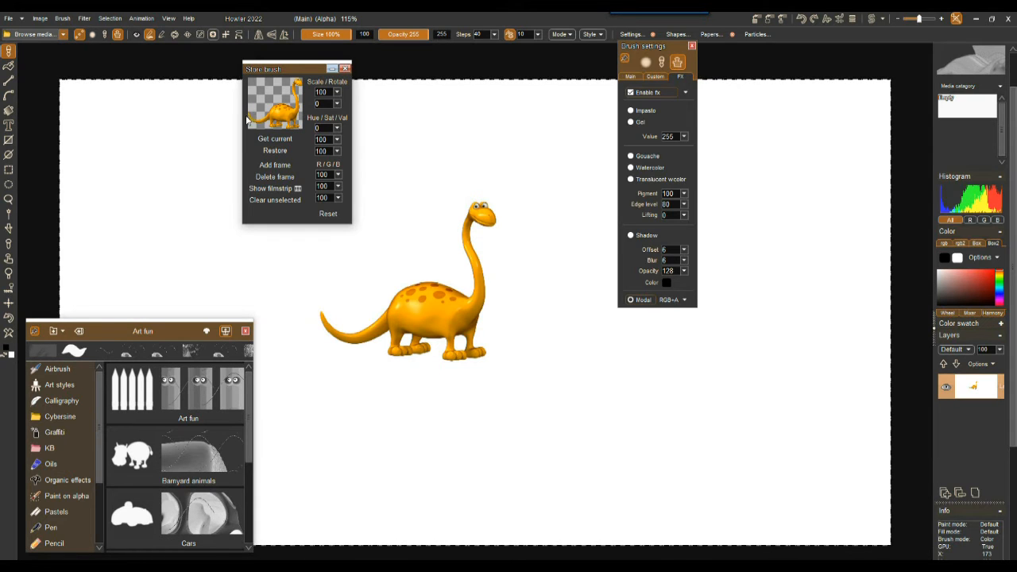
click(263, 188)
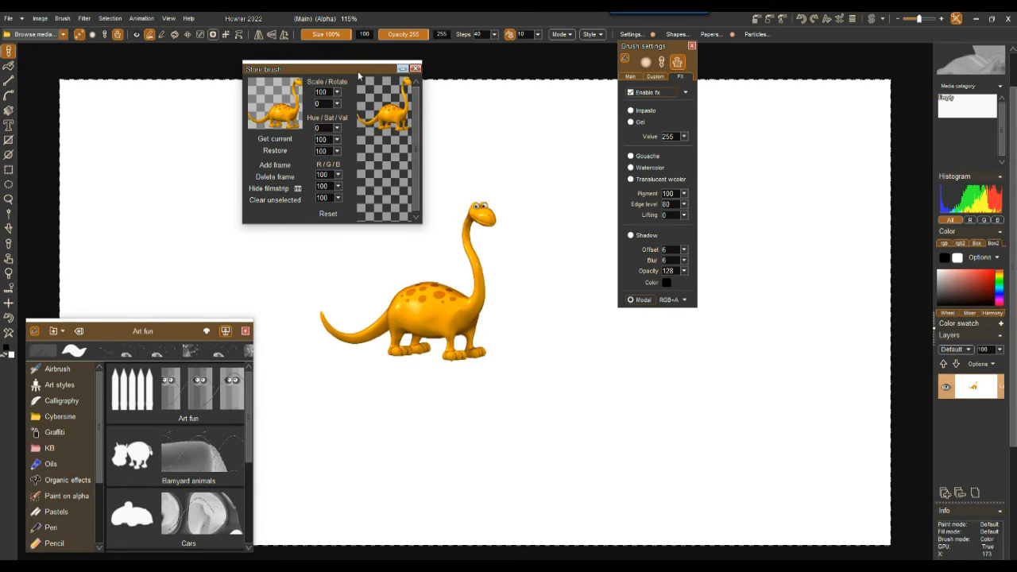
drag(351, 70, 140, 69)
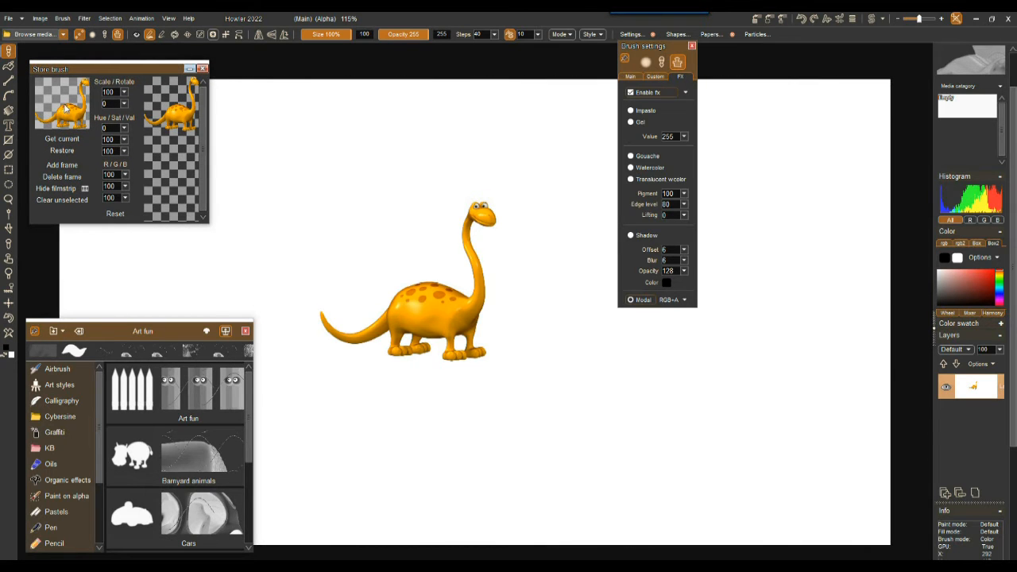
Stamp two dinosaurs above the original and paint overlapping strokes across the canvas with the copied dinosaur brush
click(390, 159)
click(302, 170)
mouse_move(262, 262)
mouse_down()
mouse_move(588, 397)
mouse_move(455, 337)
mouse_move(358, 194)
mouse_move(386, 204)
mouse_move(375, 218)
mouse_move(412, 325)
mouse_up()
mouse_move(294, 283)
mouse_down()
mouse_move(259, 231)
mouse_move(368, 231)
mouse_move(381, 335)
mouse_move(485, 231)
mouse_move(580, 231)
mouse_move(480, 139)
mouse_move(433, 250)
mouse_move(330, 400)
mouse_move(461, 321)
mouse_move(682, 316)
mouse_move(856, 246)
mouse_move(416, 137)
mouse_move(323, 74)
mouse_move(222, 48)
mouse_move(165, 180)
mouse_move(88, 289)
mouse_move(516, 200)
mouse_move(318, 216)
mouse_move(325, 210)
mouse_move(257, 311)
mouse_move(796, 478)
mouse_move(424, 180)
mouse_up()
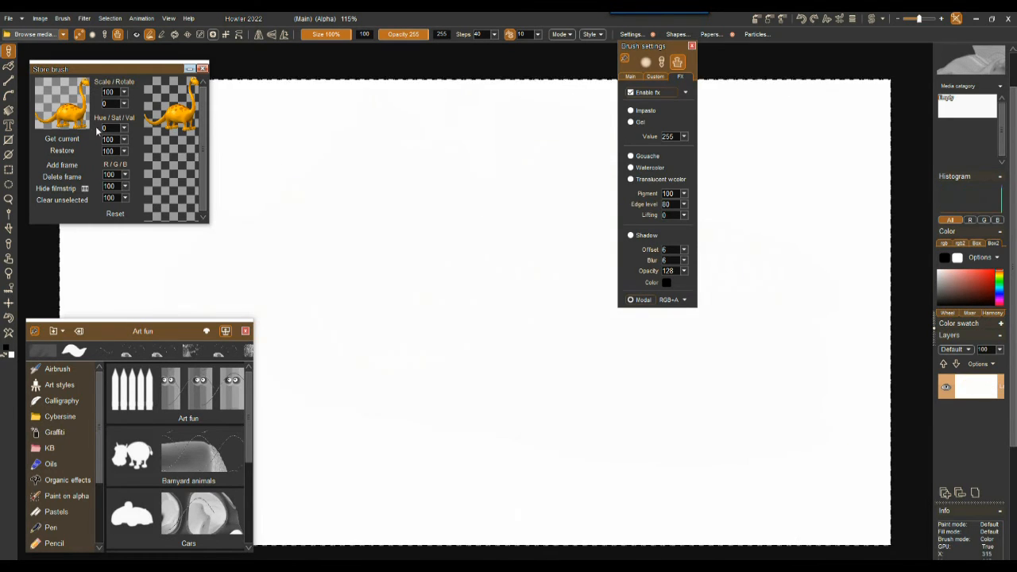
Stamp a dog, cow, pig, goat and hen across the blank canvas with the Barnyard animals brush, and clear the canvas
click(165, 476)
click(361, 266)
click(483, 293)
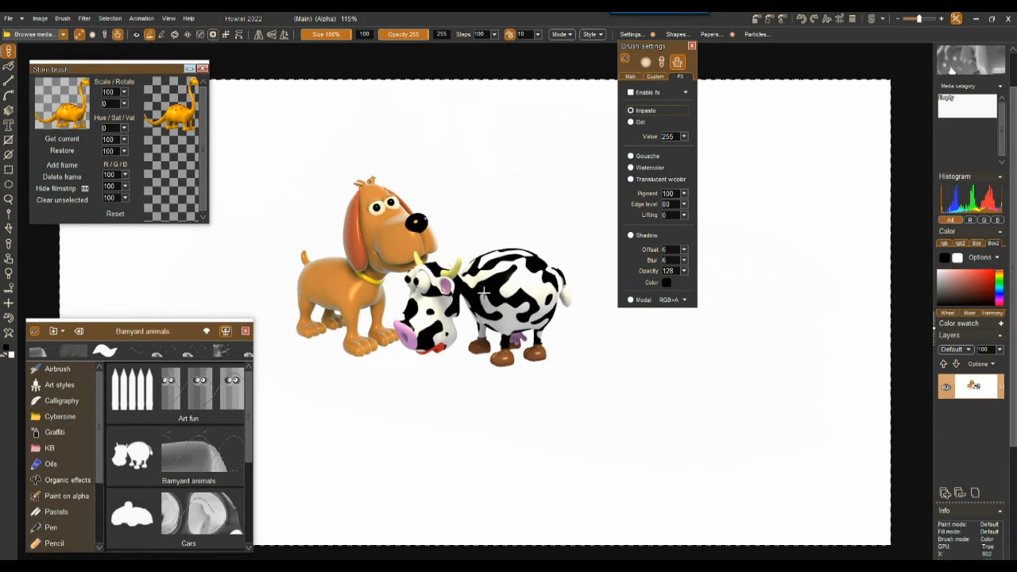
click(624, 354)
click(753, 267)
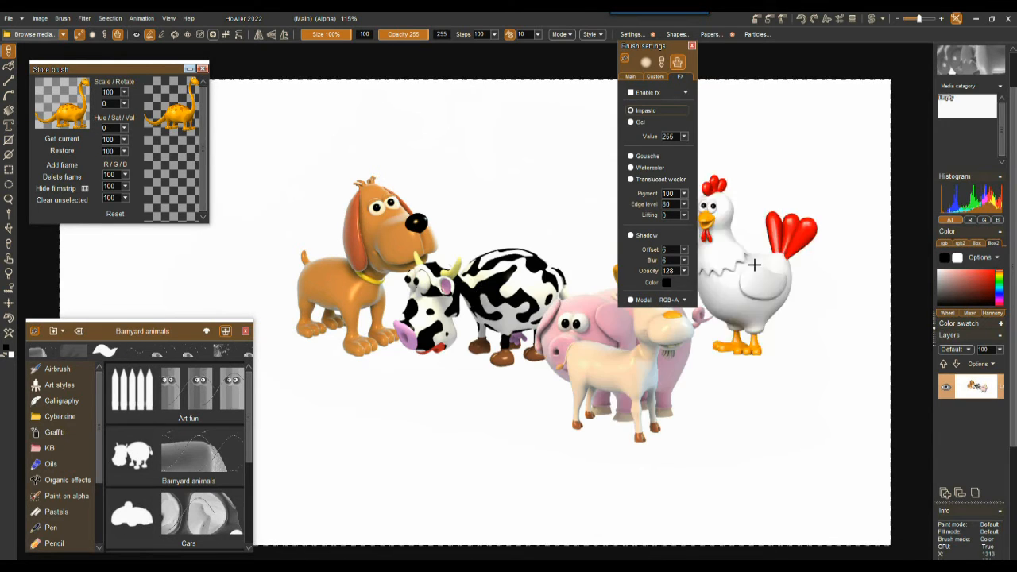
click(8, 334)
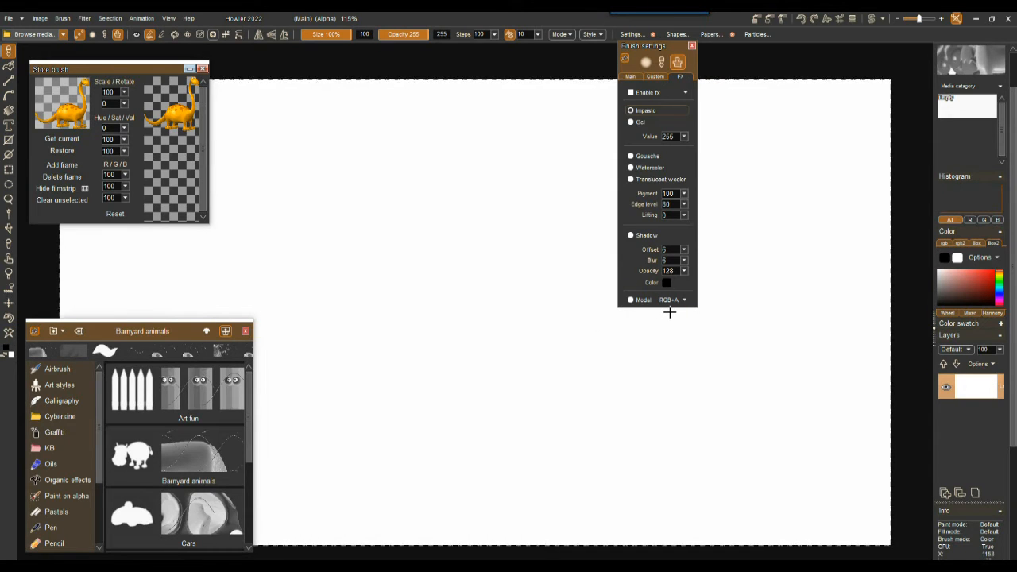
Undo the clearing, the barnyard animals and the dinosaur strokes, back to the single selected orange dinosaur
click(5, 321)
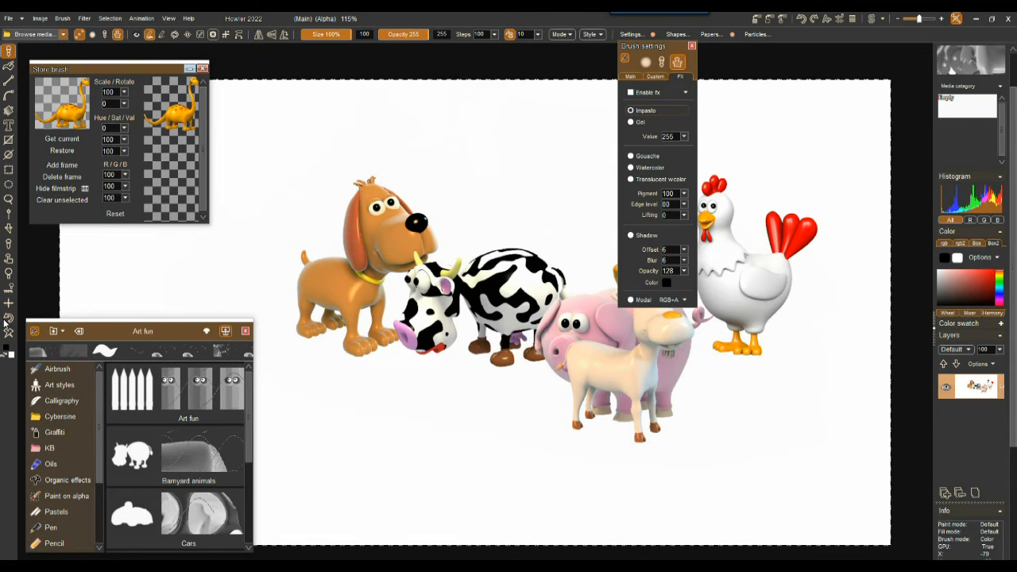
click(5, 321)
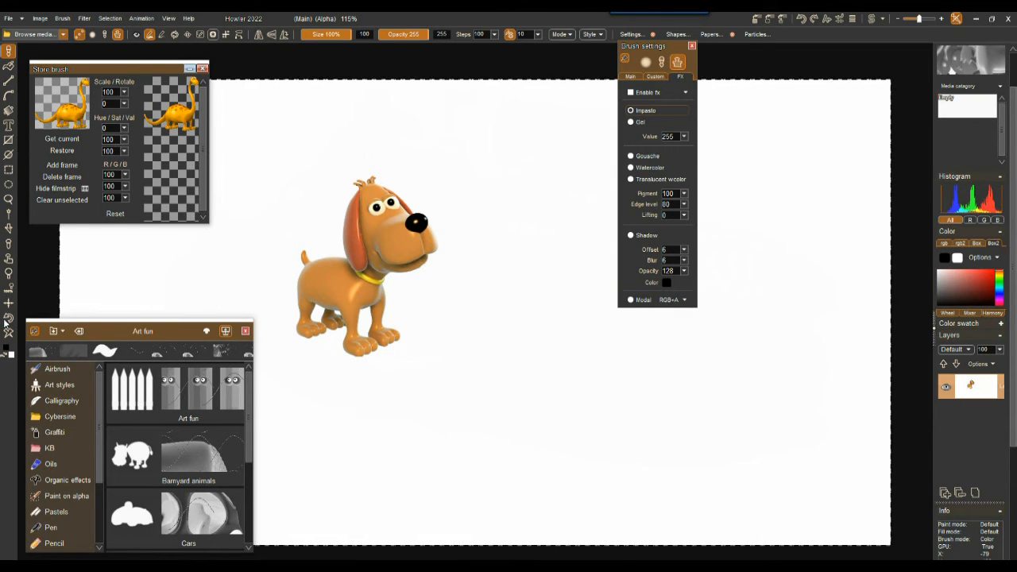
click(6, 321)
click(5, 321)
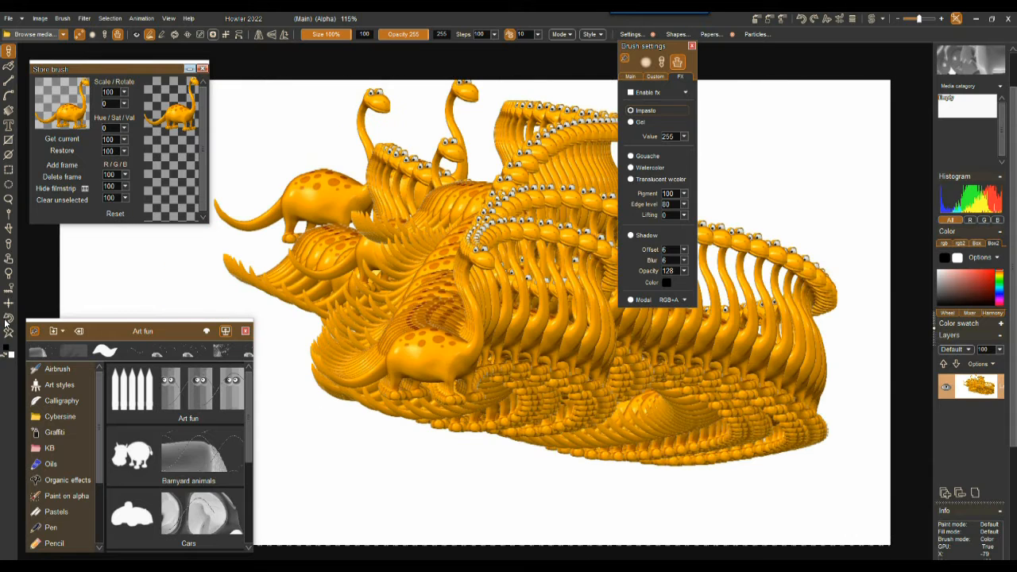
click(6, 320)
click(5, 321)
click(5, 321)
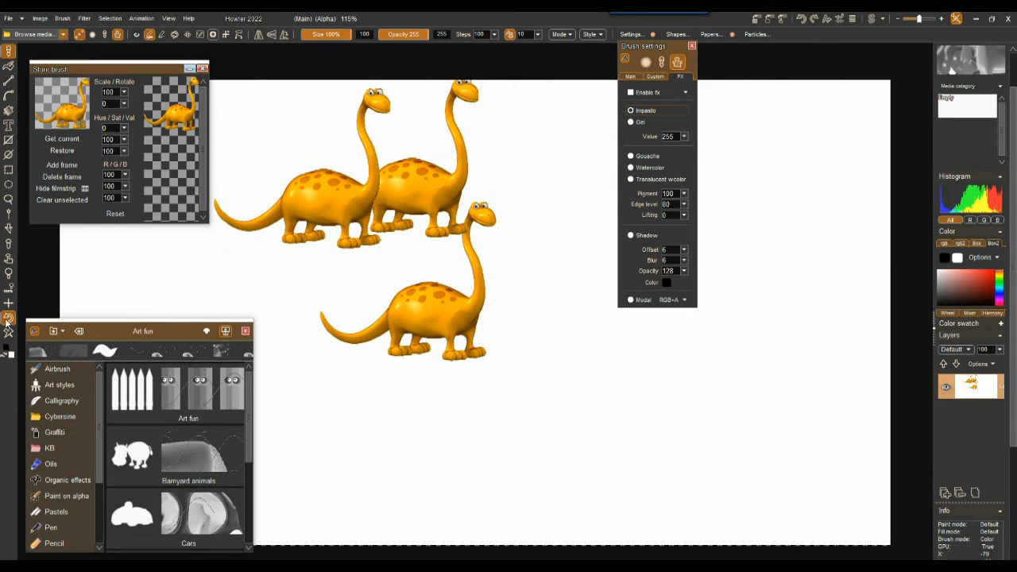
click(5, 321)
click(5, 321)
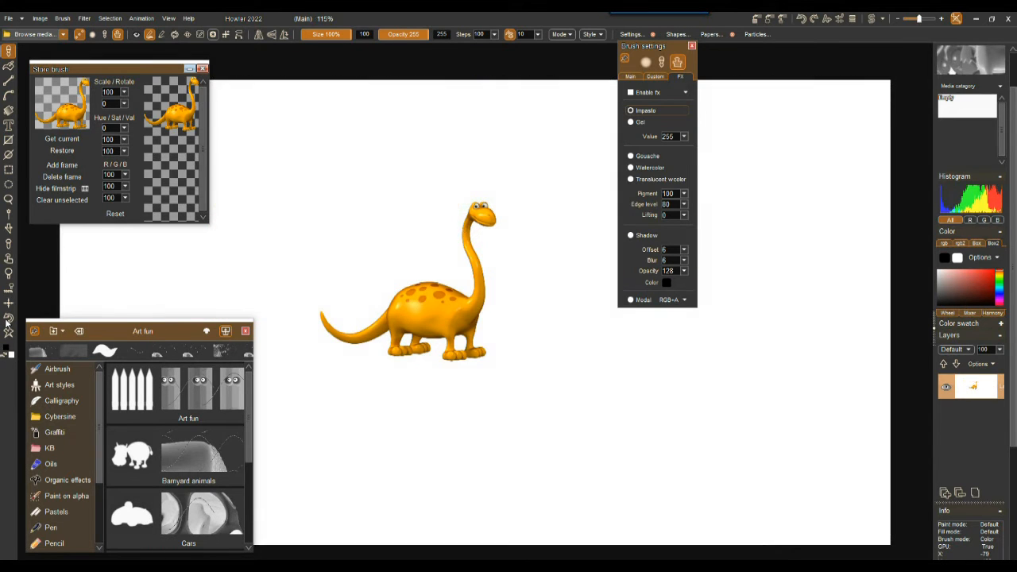
click(6, 321)
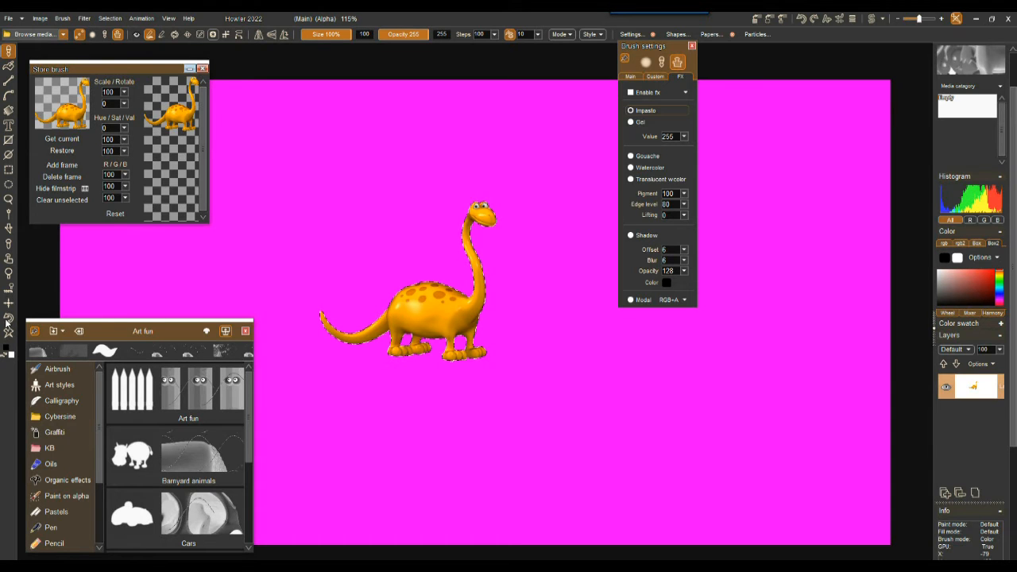
Copy the selected orange dinosaur with margins as a brush, and store a copy of the image
click(62, 18)
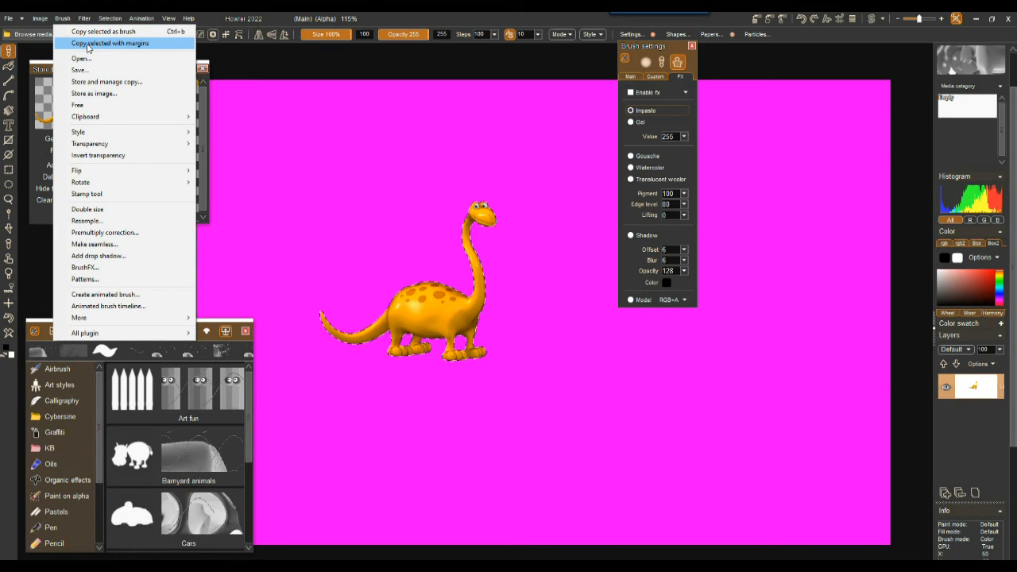
click(88, 44)
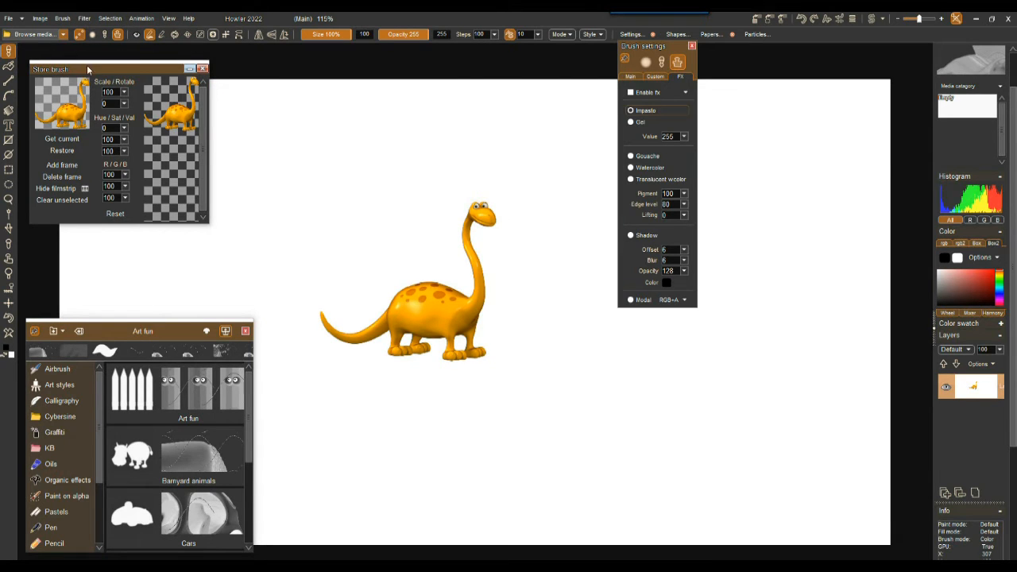
click(63, 19)
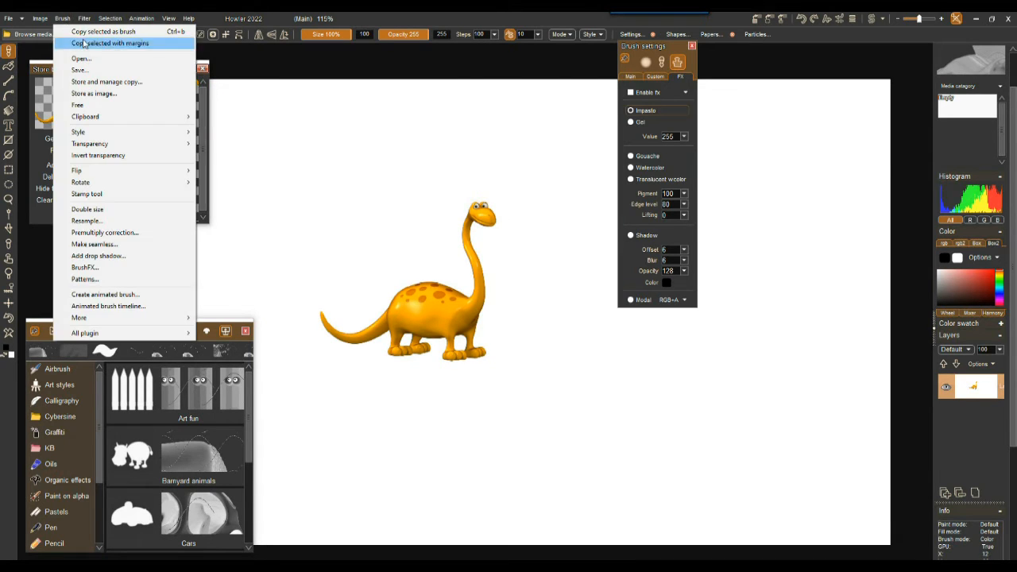
click(132, 45)
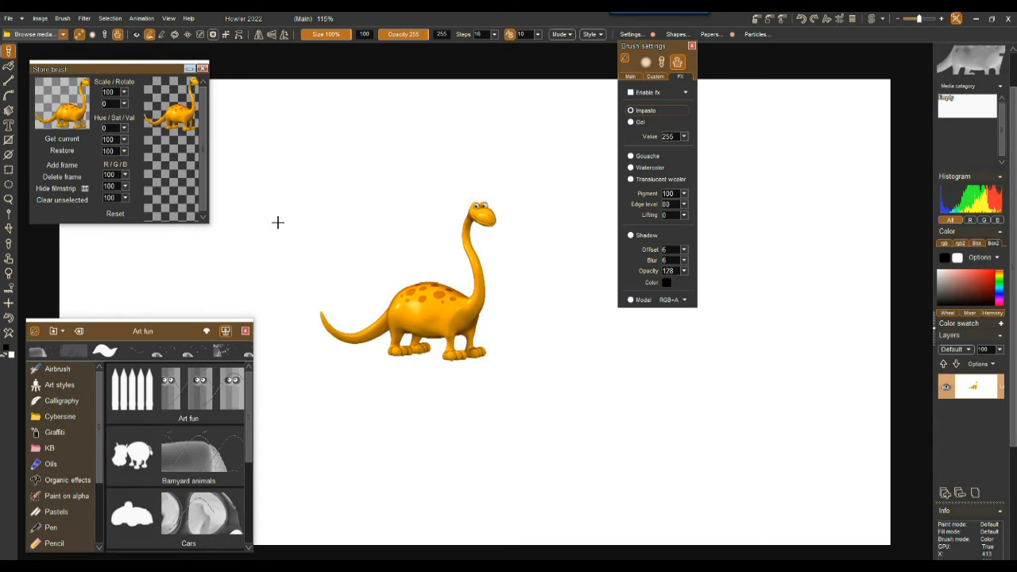
click(38, 19)
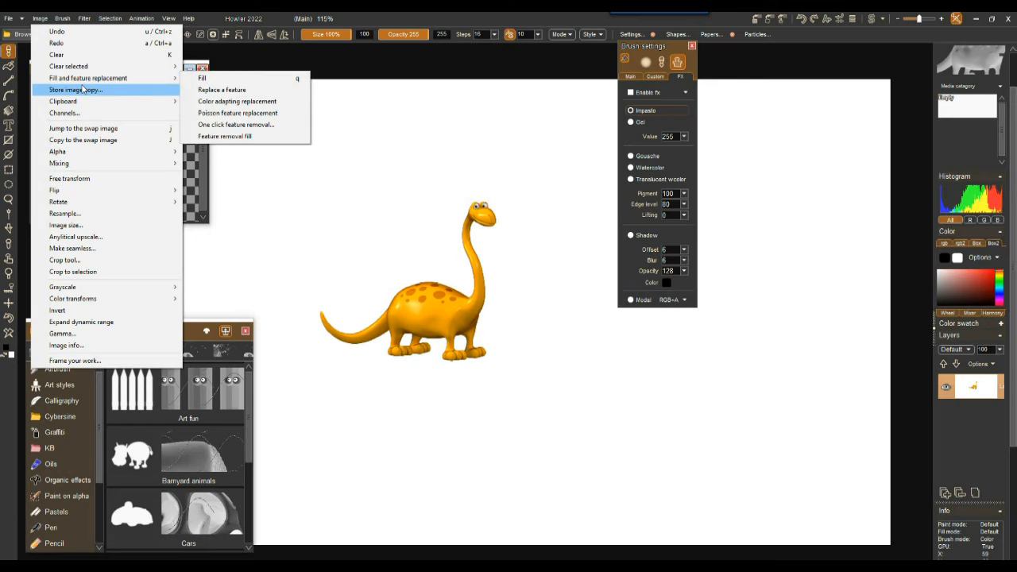
click(84, 89)
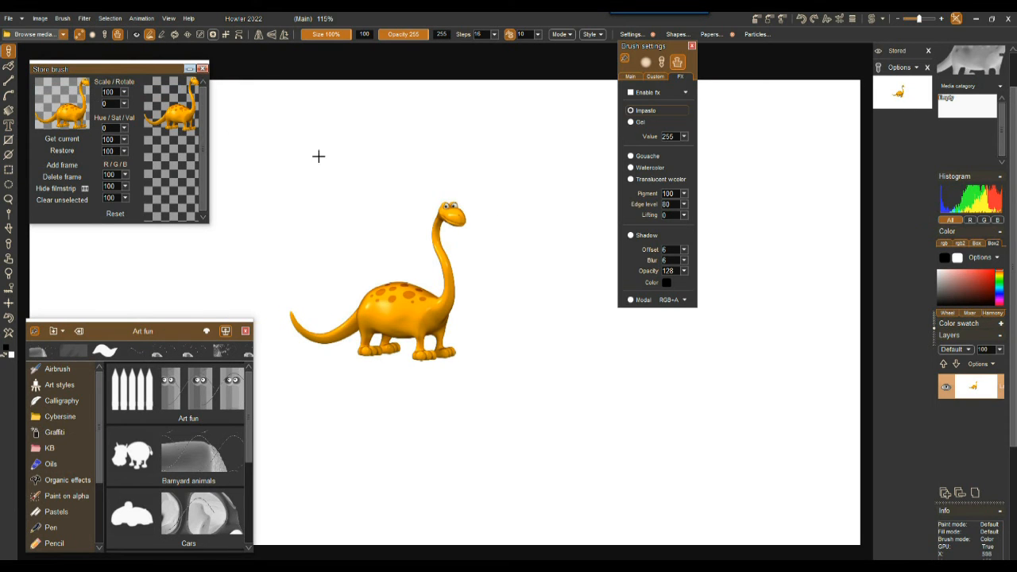
Store a managed copy of the brush with margins beside the first stored brush, and close the new copy
mouse_move(101, 66)
mouse_down()
mouse_move(358, 76)
mouse_move(128, 83)
mouse_move(135, 70)
mouse_up()
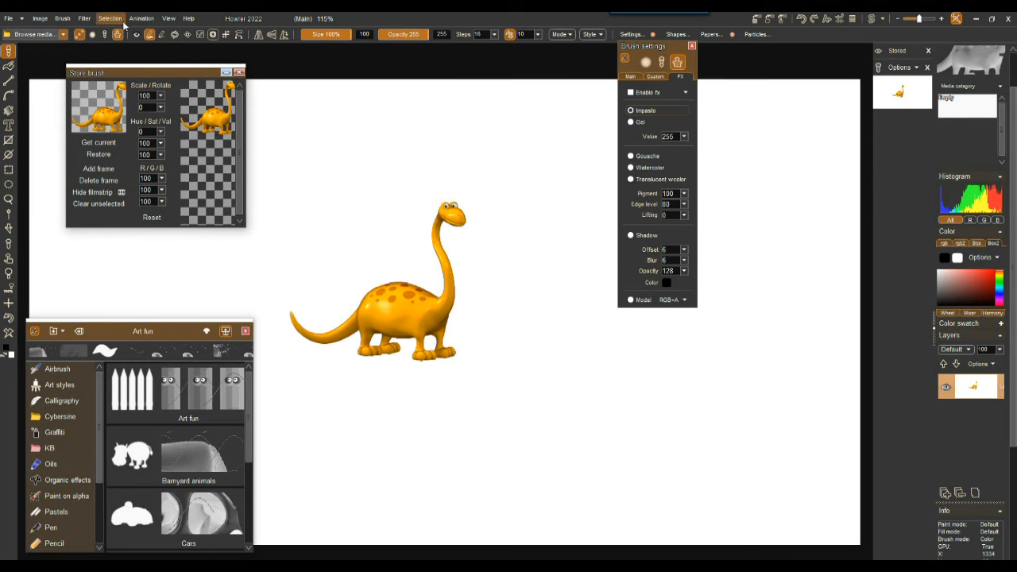
click(70, 21)
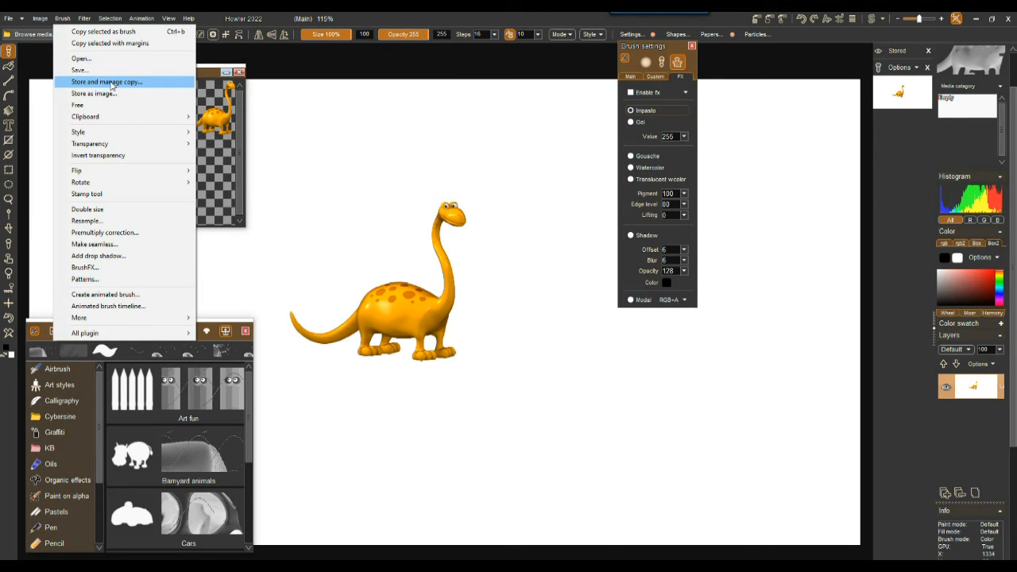
click(117, 83)
mouse_move(77, 132)
mouse_down()
mouse_move(353, 74)
mouse_move(321, 77)
mouse_up()
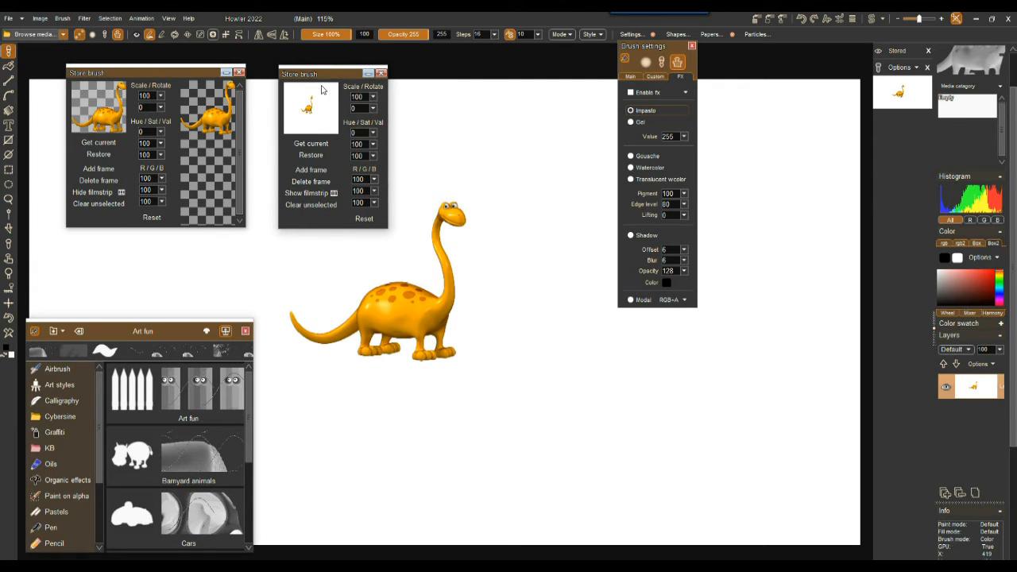
click(381, 73)
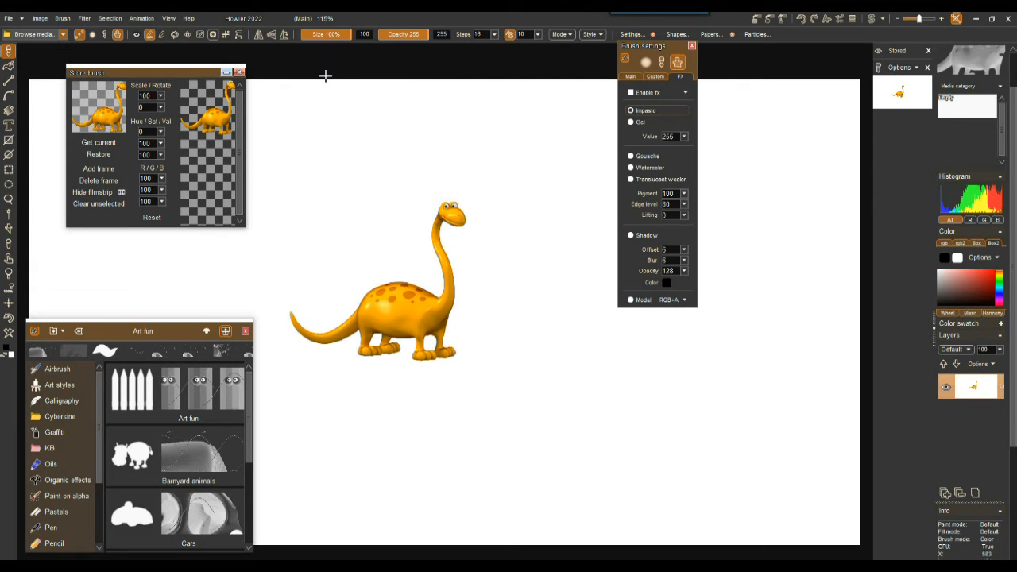
Restore the orange dinosaur's selection and copy it with margins as a brush
click(9, 319)
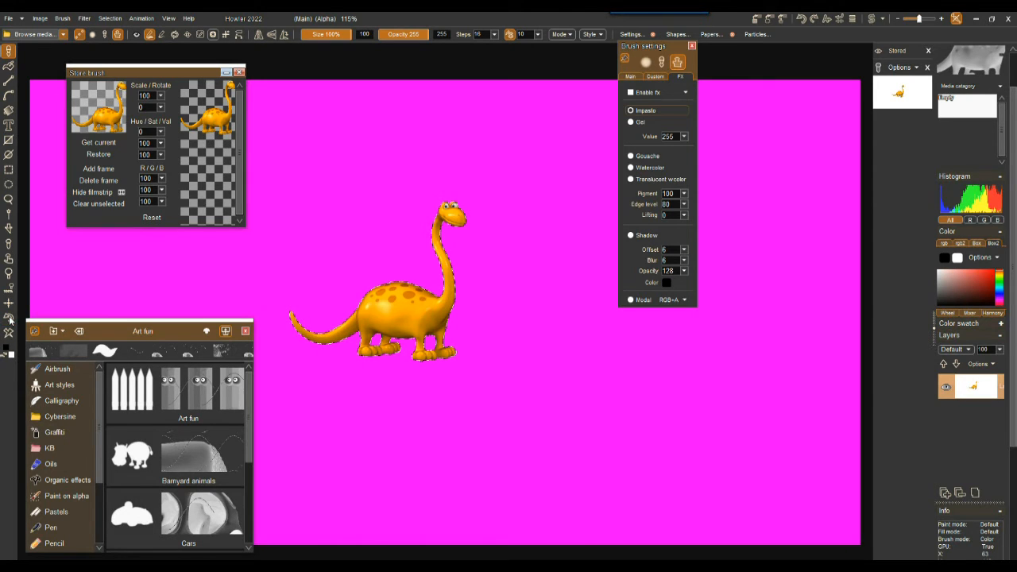
click(63, 18)
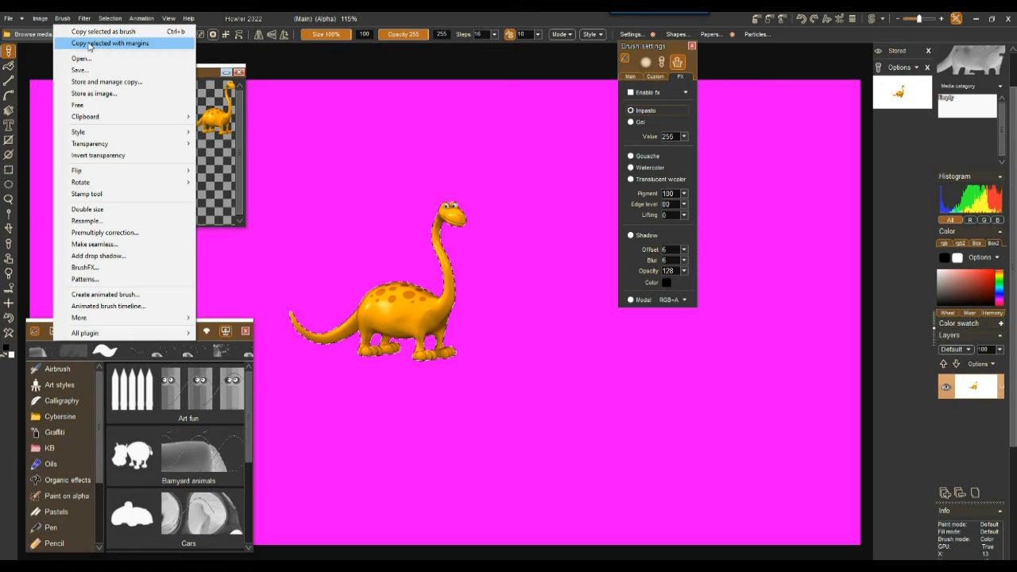
click(90, 44)
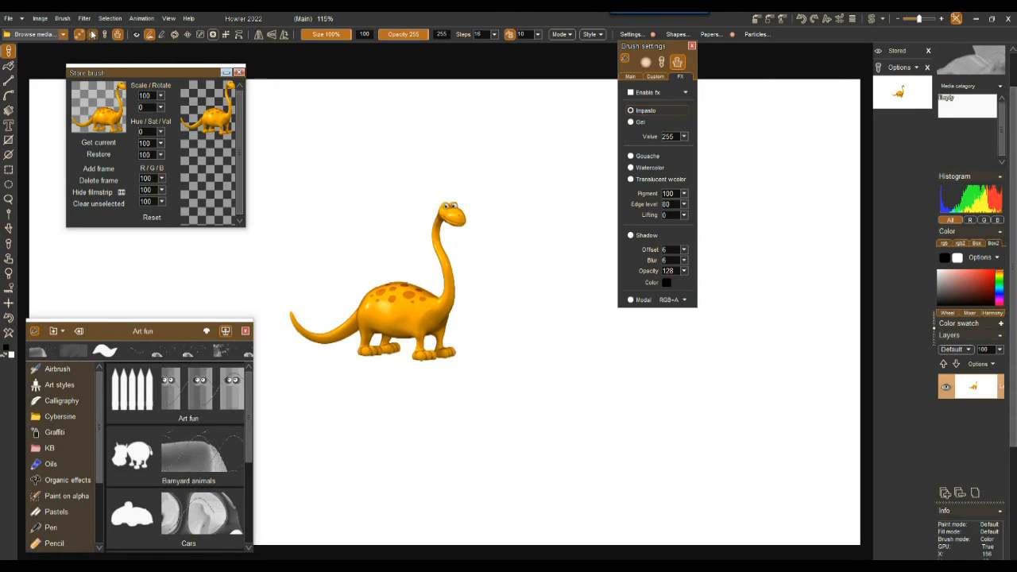
Store a managed copy of the brush, place it beside the first stored brush, and show its filmstrip
click(63, 18)
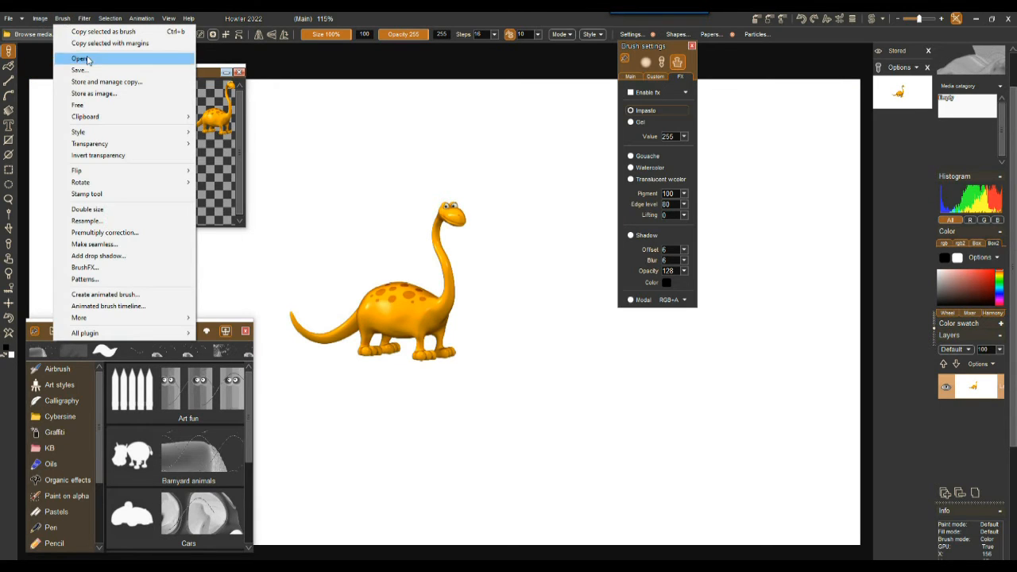
click(107, 81)
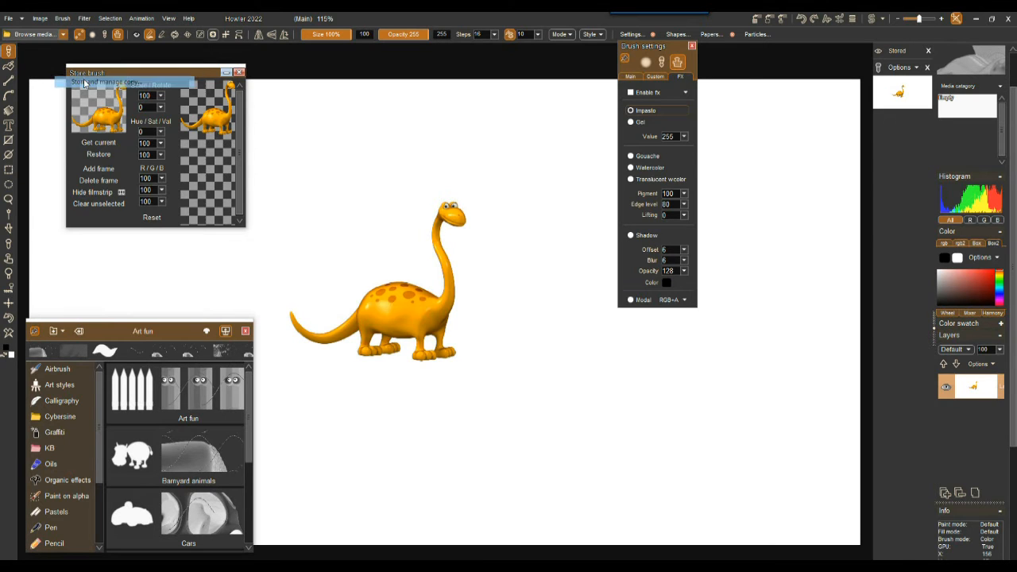
mouse_move(72, 130)
mouse_down()
mouse_move(355, 77)
mouse_move(307, 78)
mouse_up()
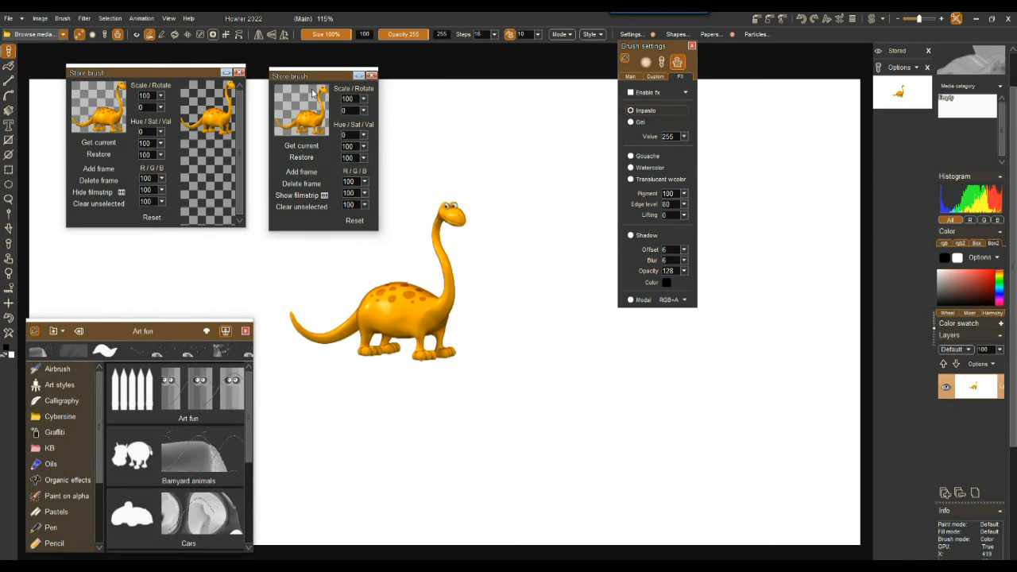
click(300, 195)
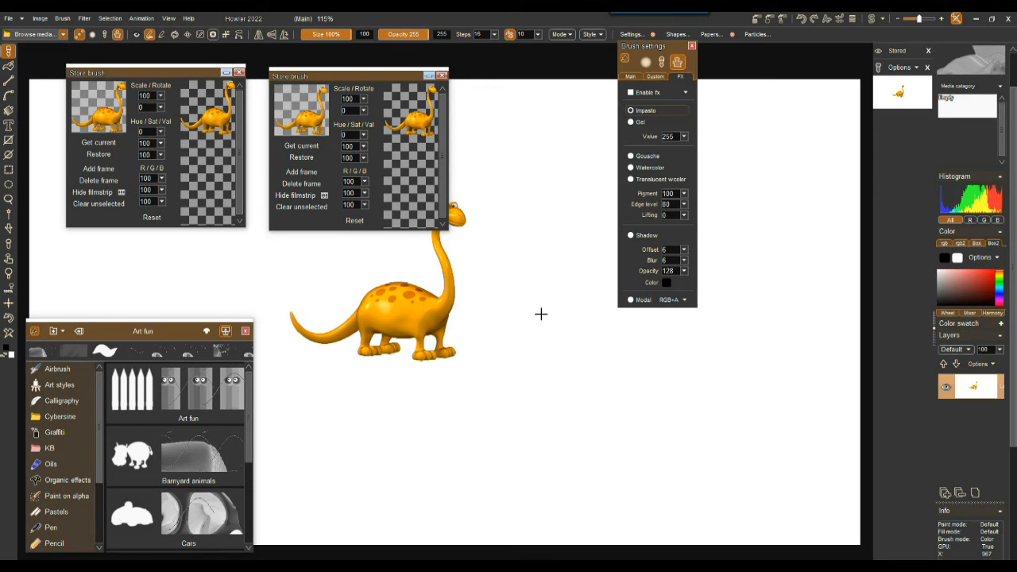
Turn on the brush preview, paint a continuous stroke of dinosaurs across the canvas, and clear the canvas
click(137, 35)
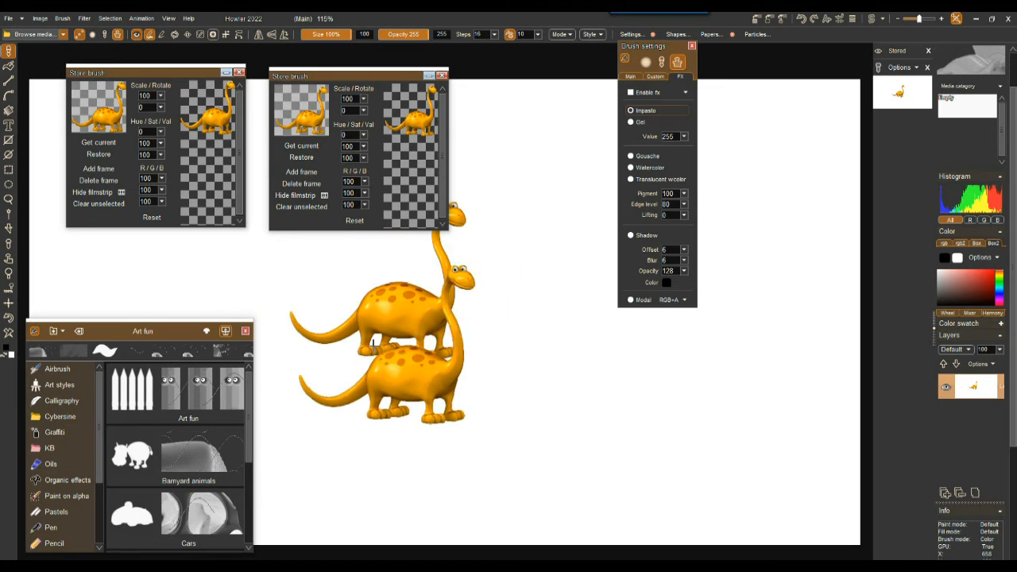
drag(413, 369, 685, 400)
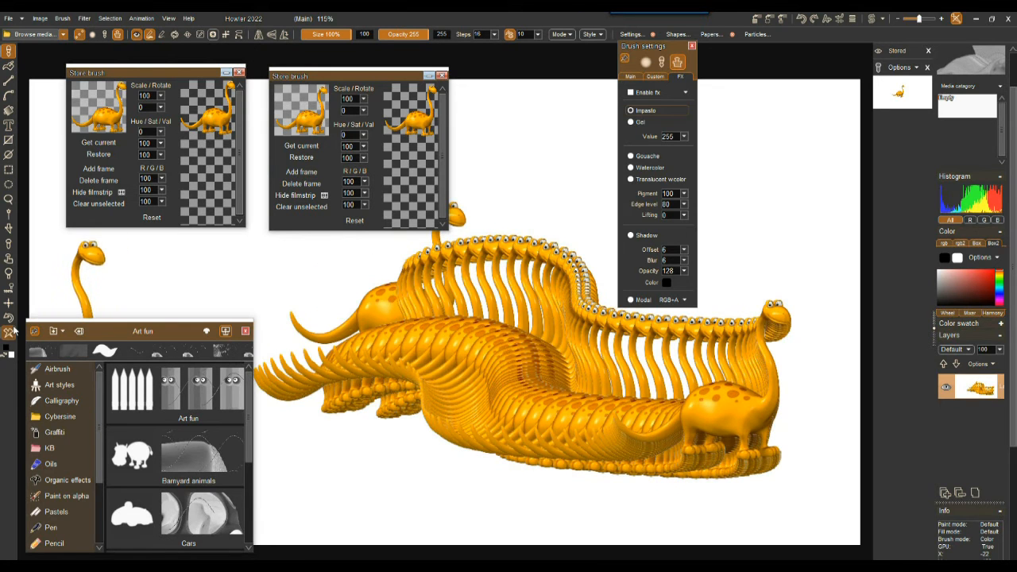
key(ctrl+z)
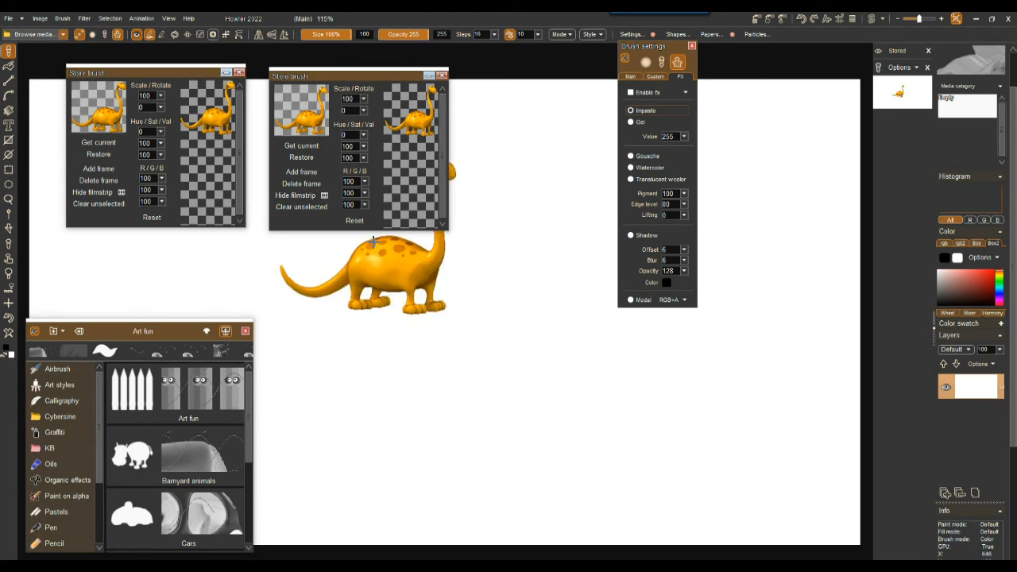
Stamp copies of the orange dinosaur across the blank canvas, with one short smeared stroke near the right side
click(449, 317)
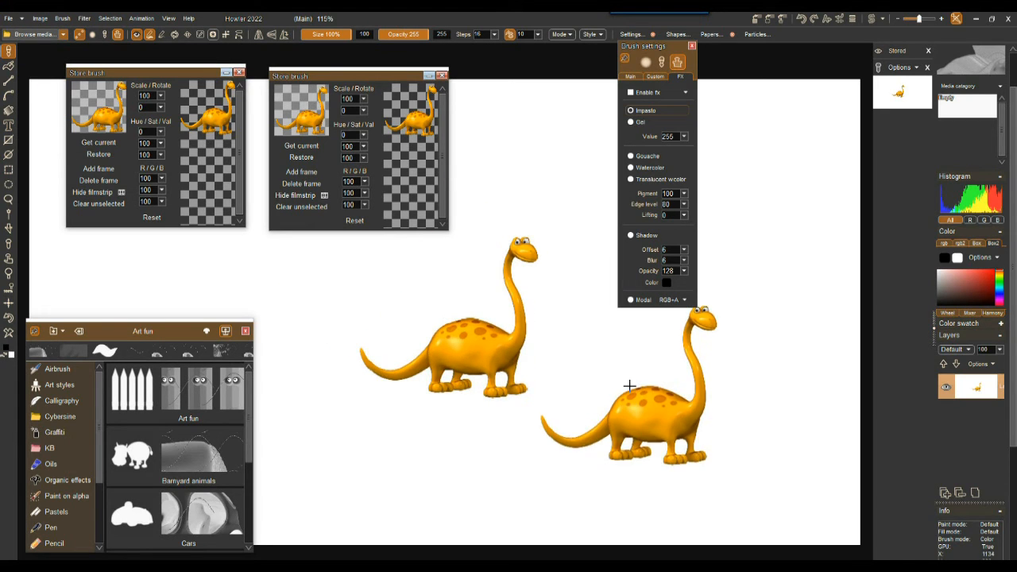
click(677, 353)
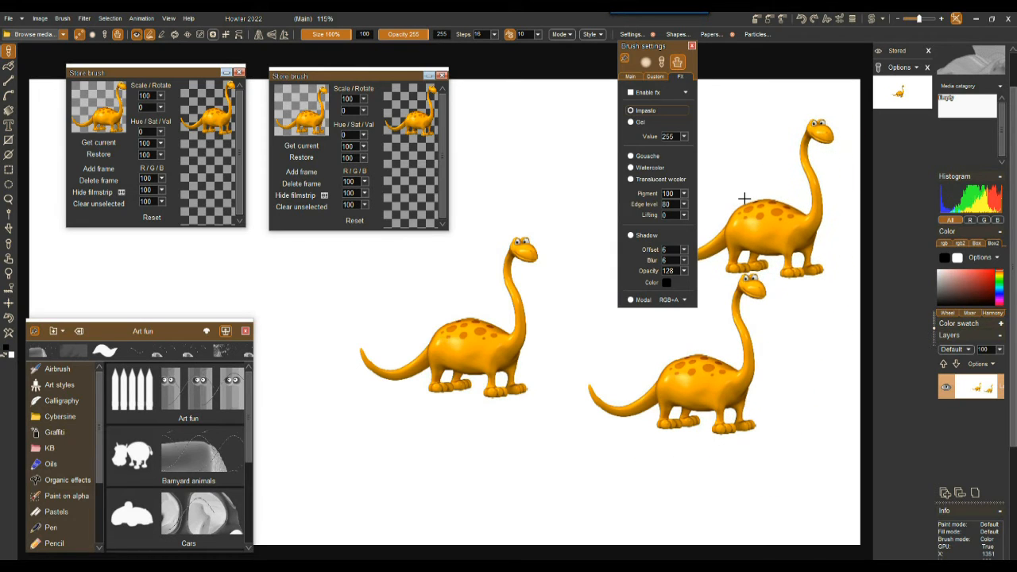
click(744, 199)
click(714, 340)
drag(714, 340, 705, 329)
click(486, 275)
click(311, 352)
click(365, 360)
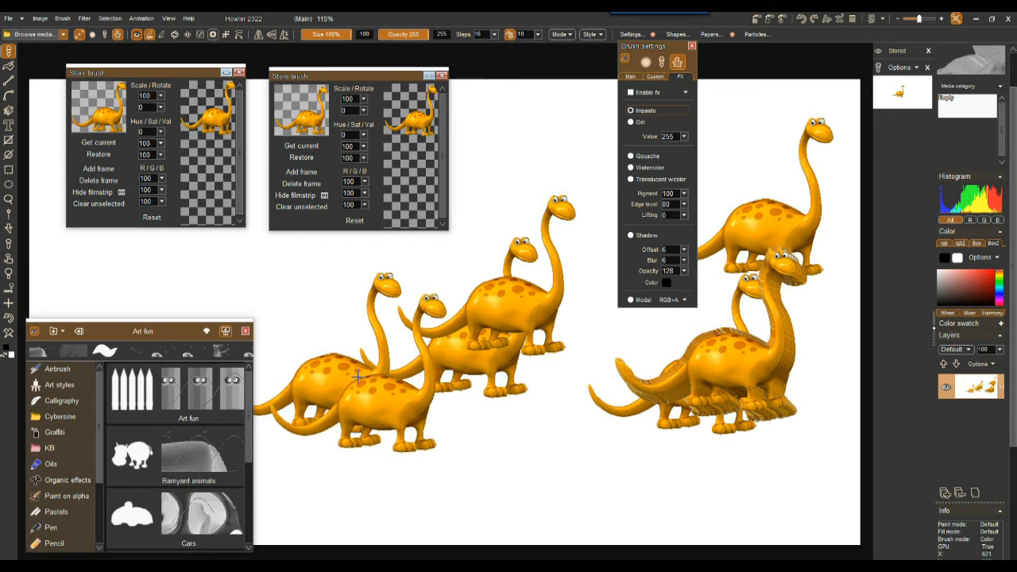
click(379, 367)
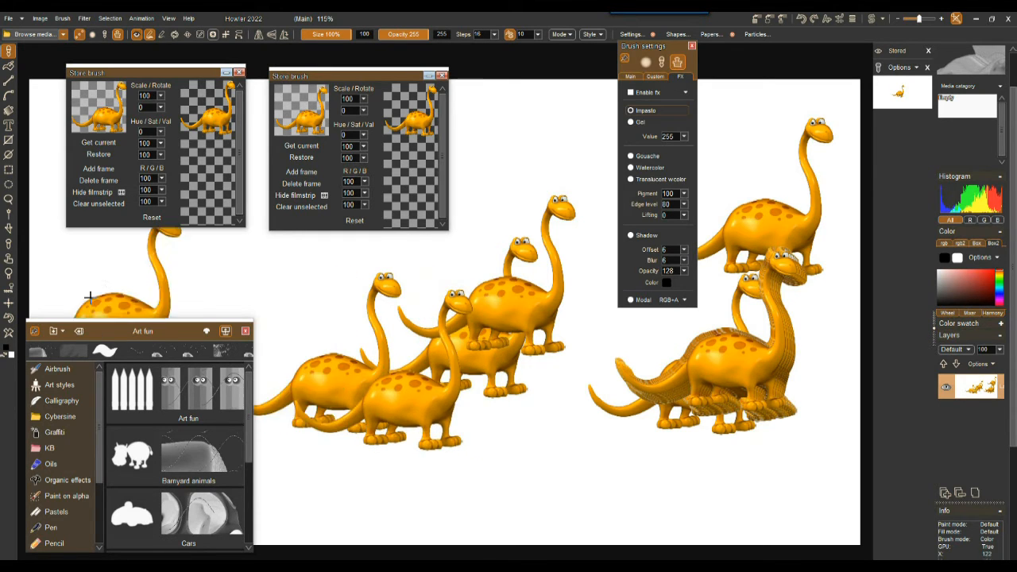
Stamp circus stickers such as balloons, an elephant, a clown and a seal over the dinosaurs with the Circus brush
scroll(143, 477, down, 5)
click(131, 415)
click(428, 330)
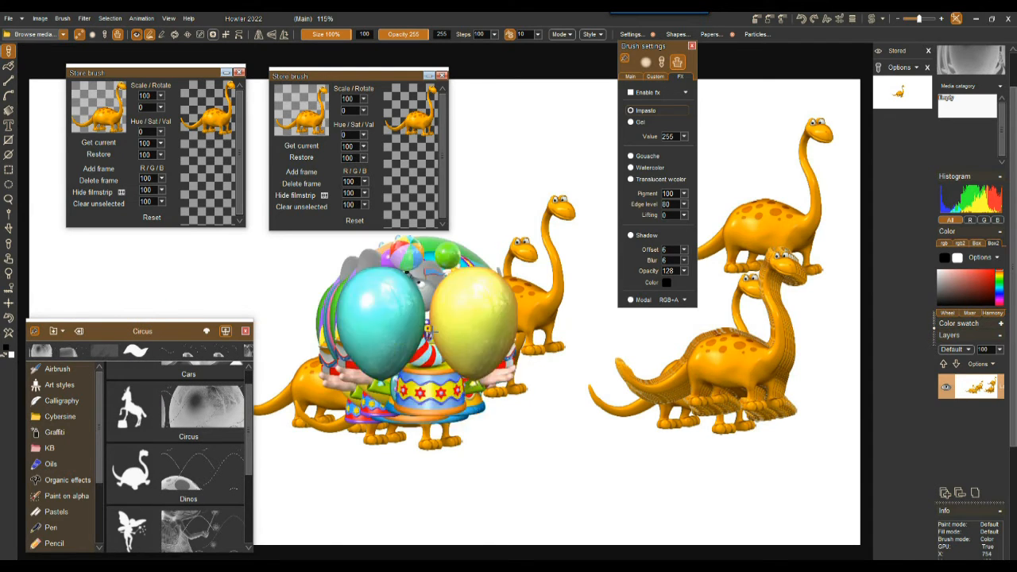
drag(433, 329, 482, 372)
click(527, 283)
click(341, 308)
click(387, 380)
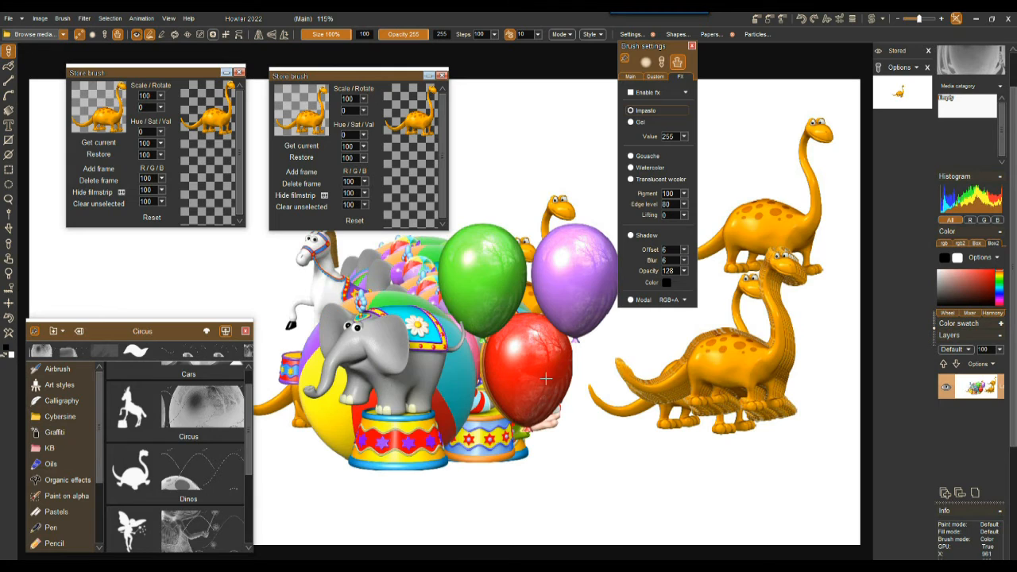
click(556, 378)
click(656, 391)
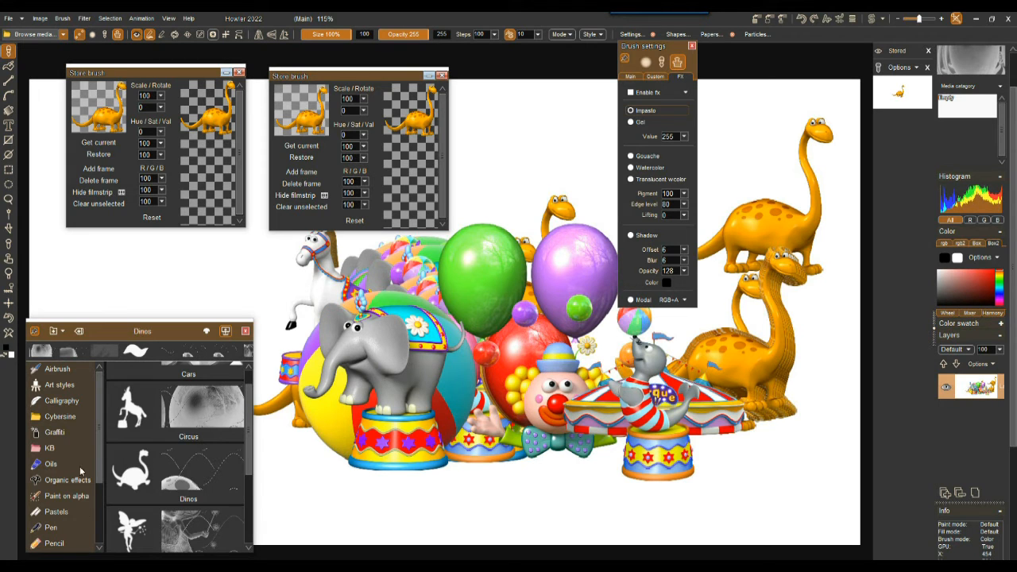
Stamp a hedgehog, birds and green snakes over the circus stickers with the Forest animals brush
scroll(159, 487, down, 1)
click(127, 494)
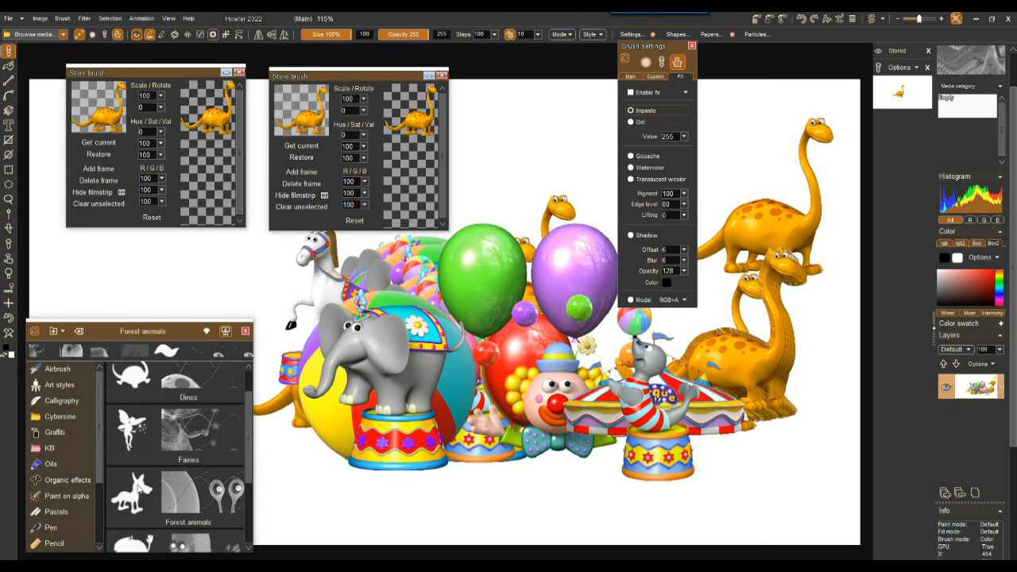
click(382, 433)
click(517, 389)
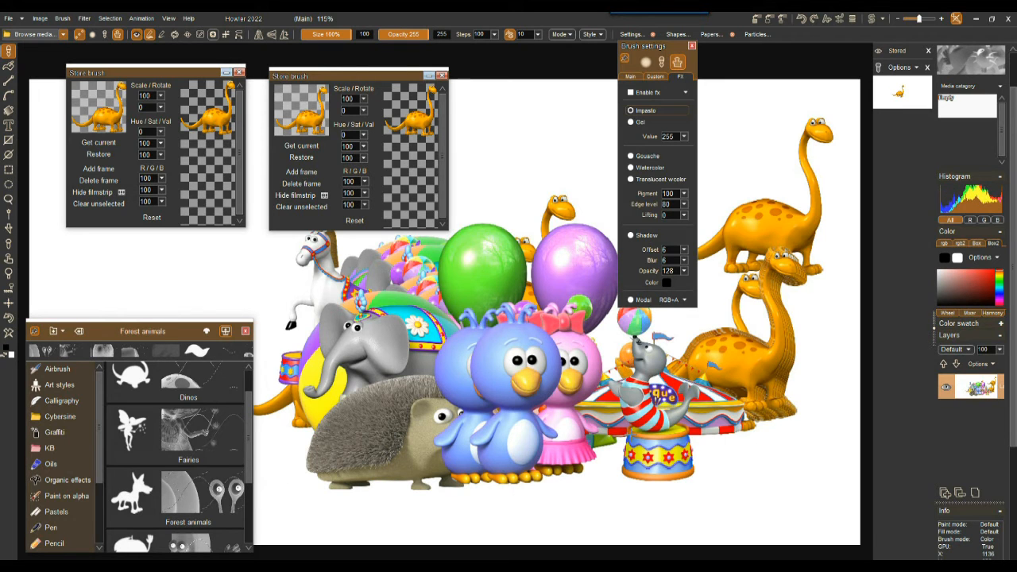
click(635, 433)
click(670, 381)
click(450, 357)
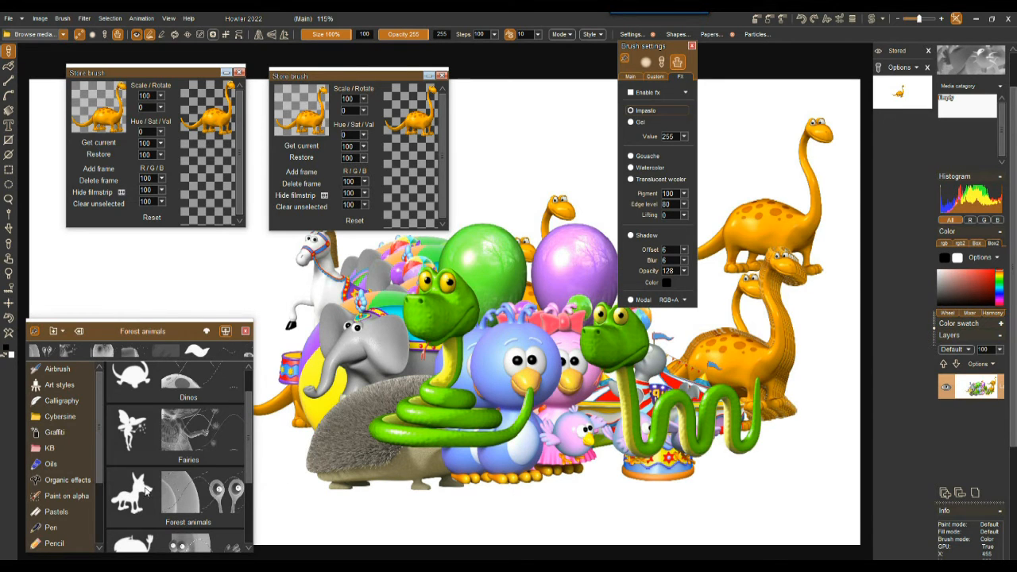
Stamp a purple fruit, a kiwi and a pair of cherries over the animals with the Fruit brush
scroll(148, 492, down, 2)
click(144, 494)
click(137, 429)
click(389, 402)
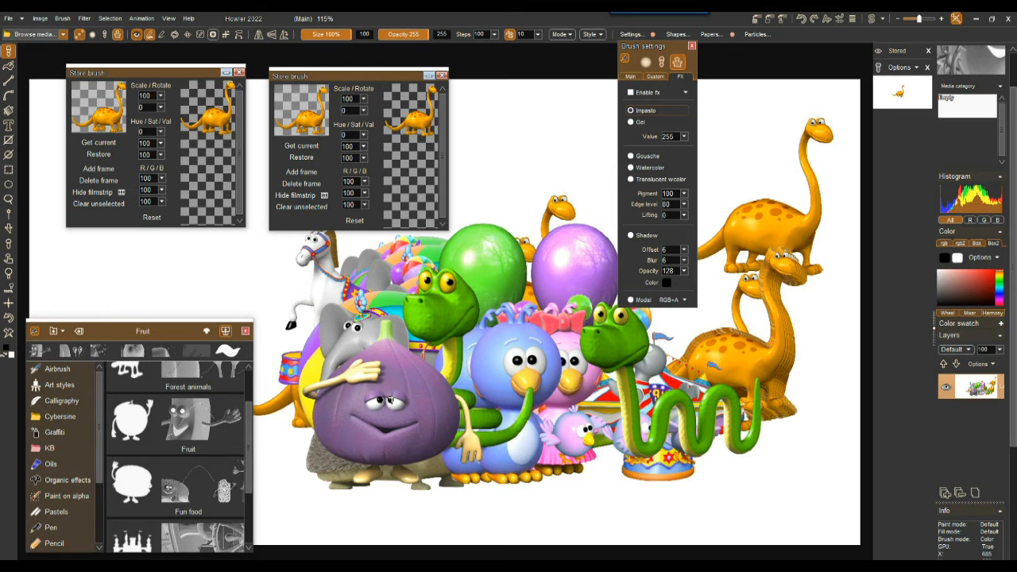
click(527, 393)
click(681, 401)
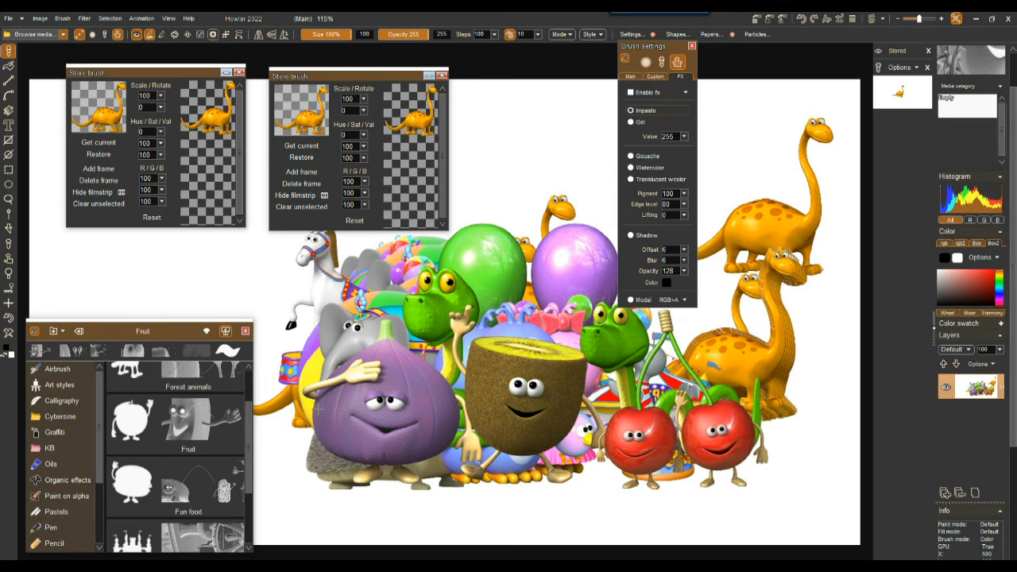
Clear the canvas and stamp a green apple, a pineapple and a banana with the Fruit brush
click(8, 338)
click(356, 397)
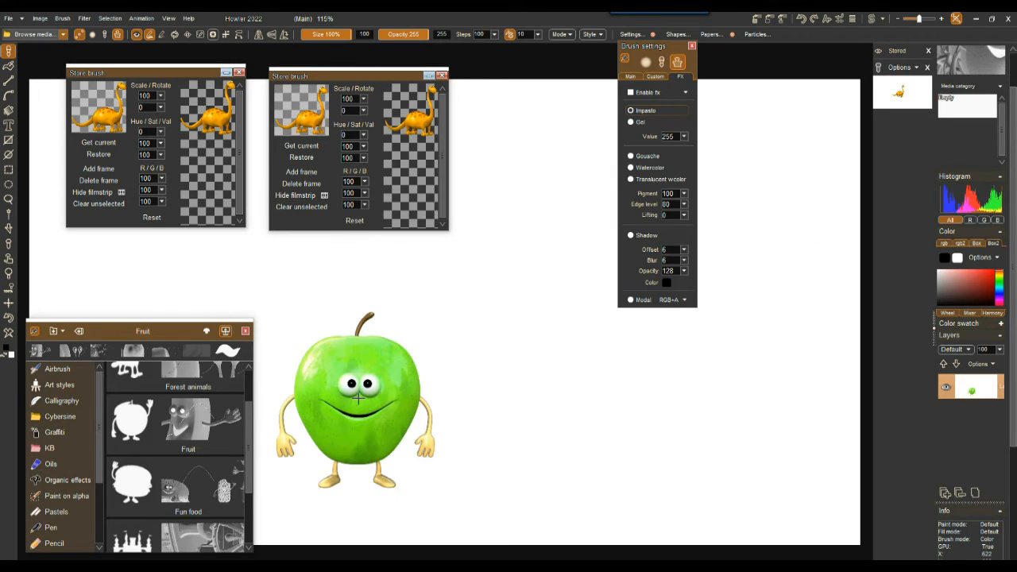
click(459, 367)
click(628, 372)
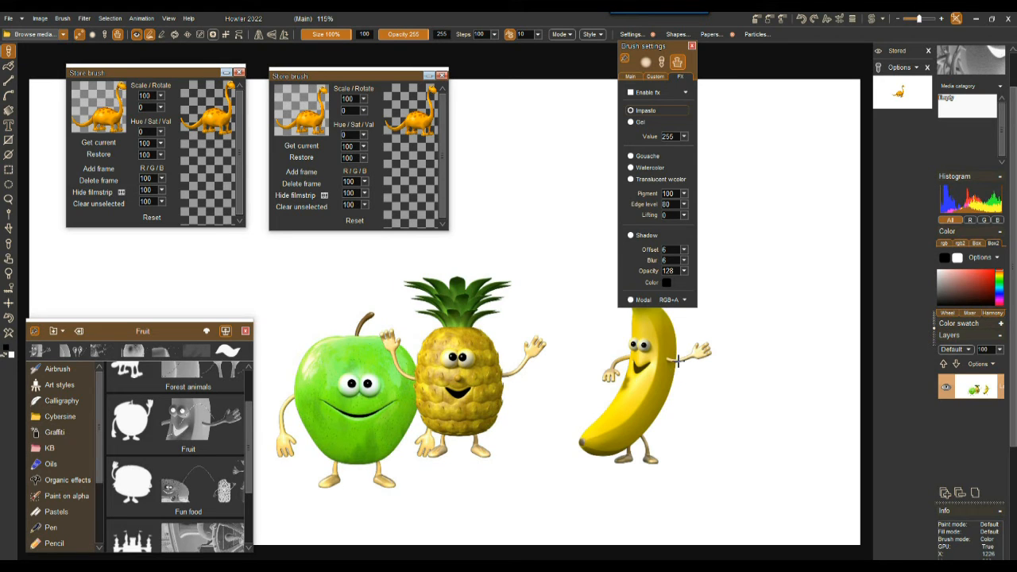
Move the brush settings away from the banana, and move the brush library higher and lengthen it to show more brushes
mouse_move(663, 48)
mouse_down()
mouse_move(237, 108)
mouse_move(245, 166)
mouse_move(164, 129)
mouse_up()
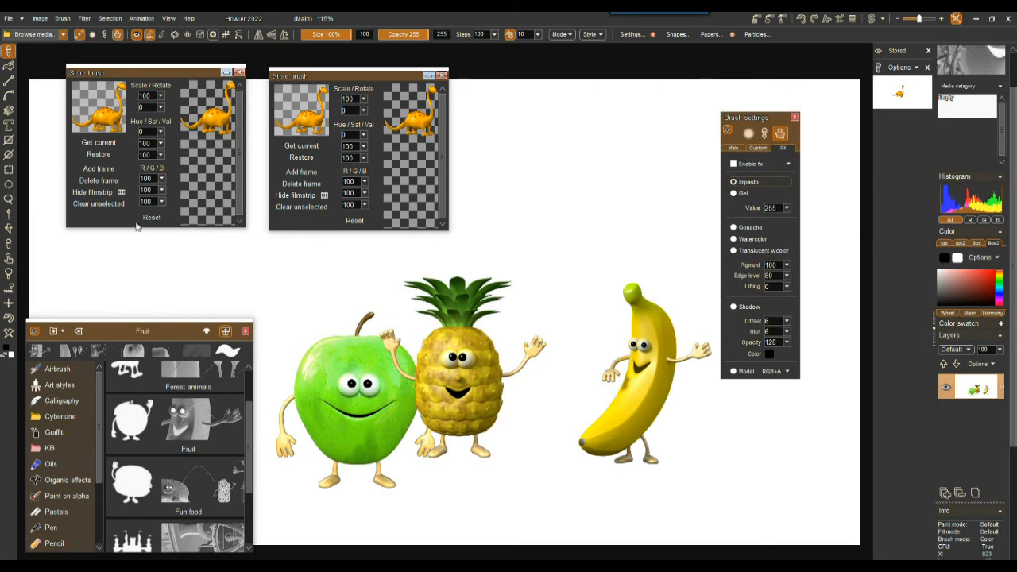
drag(148, 319, 164, 91)
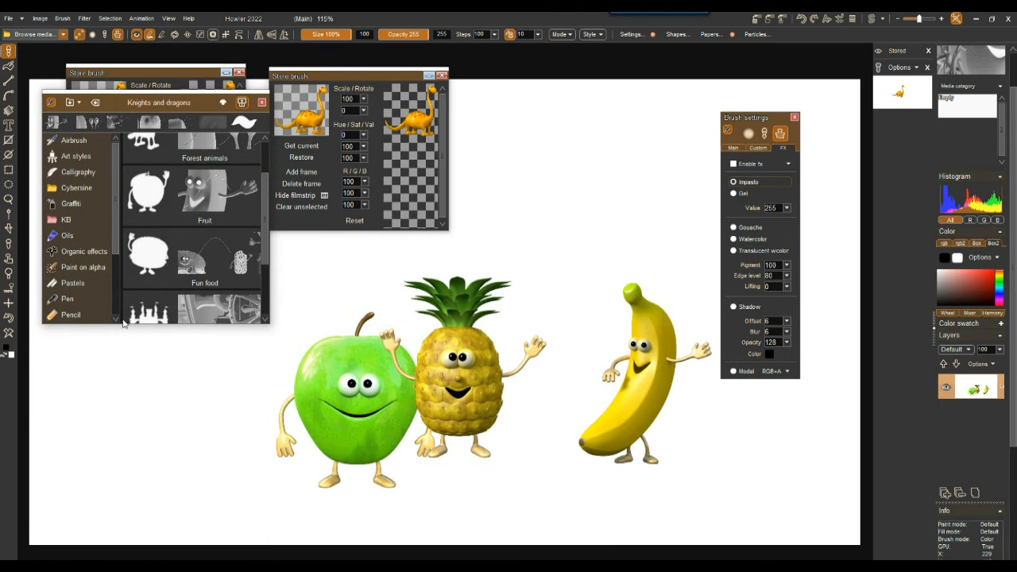
drag(112, 328, 113, 486)
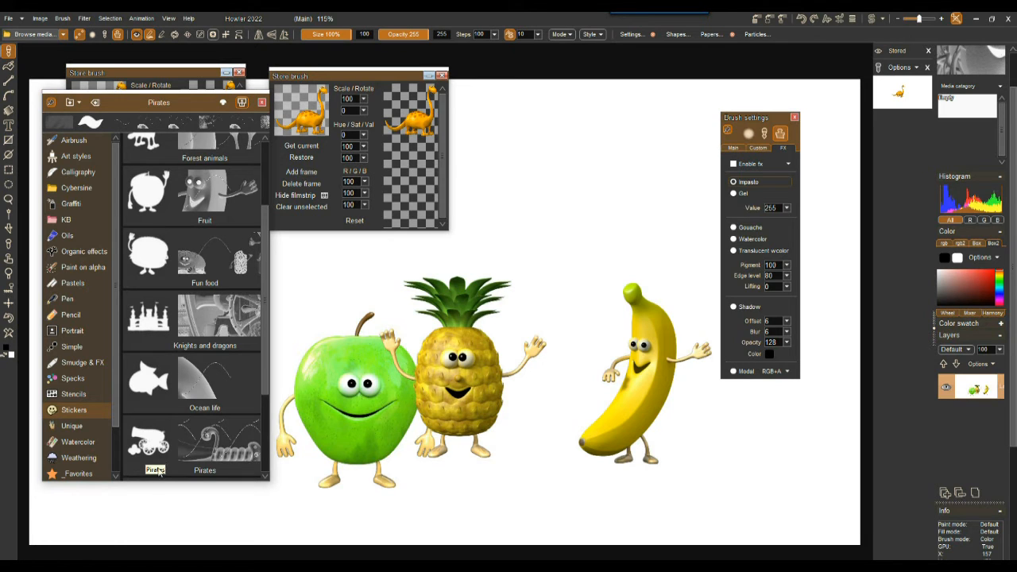
Stamp a red cross shield above the fruit with the Knights and dragons brush, and clear the canvas
click(238, 335)
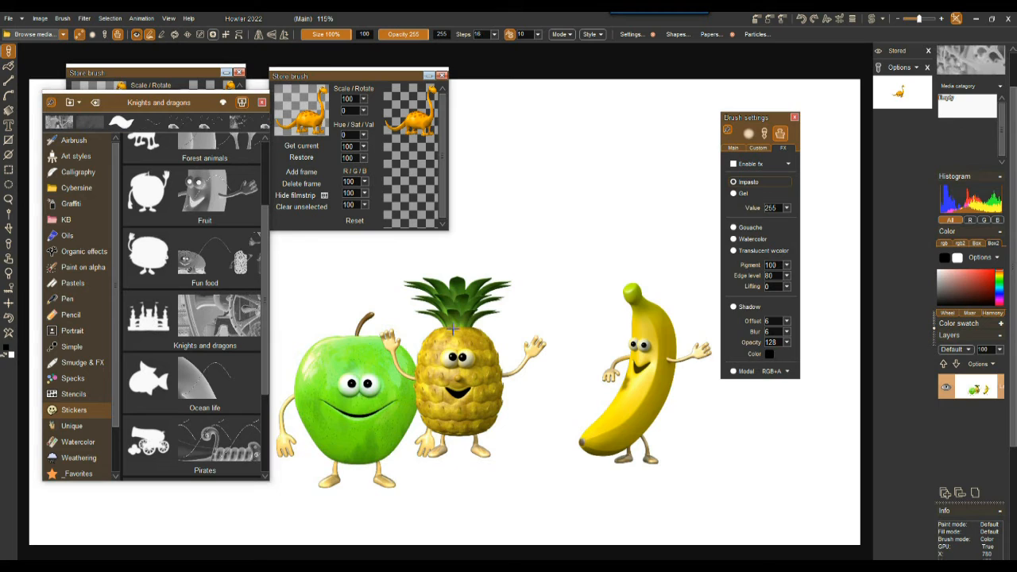
click(557, 224)
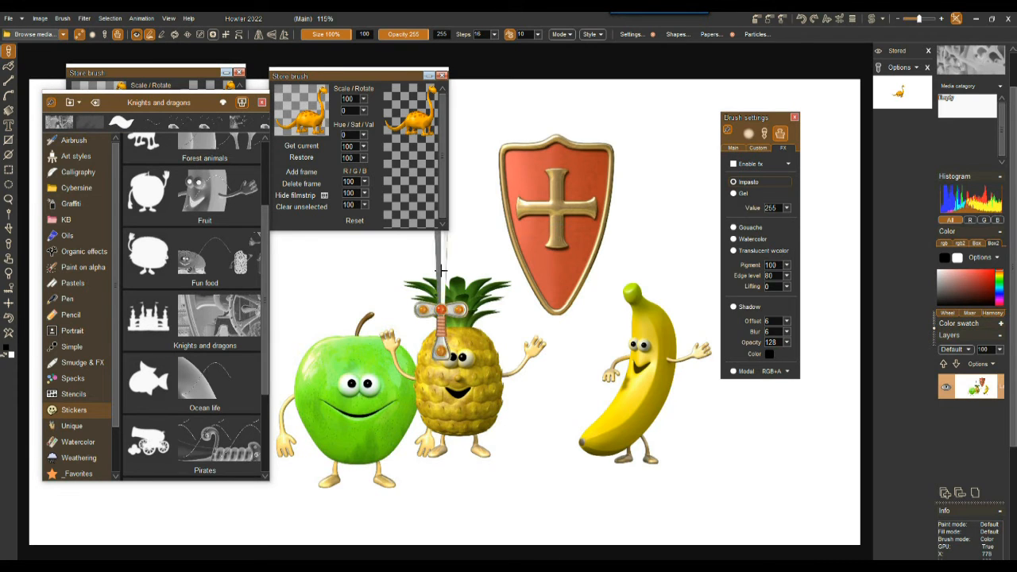
click(485, 333)
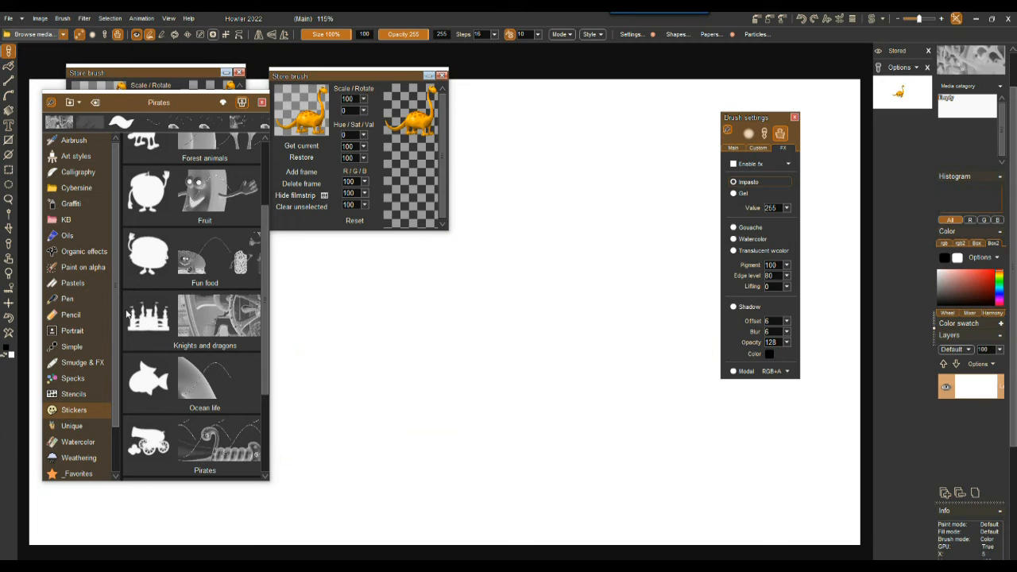
Stamp a helmeted coat of arms, a round wooden shield and a sword in a stone with the Knights and dragons brush
click(127, 313)
click(392, 376)
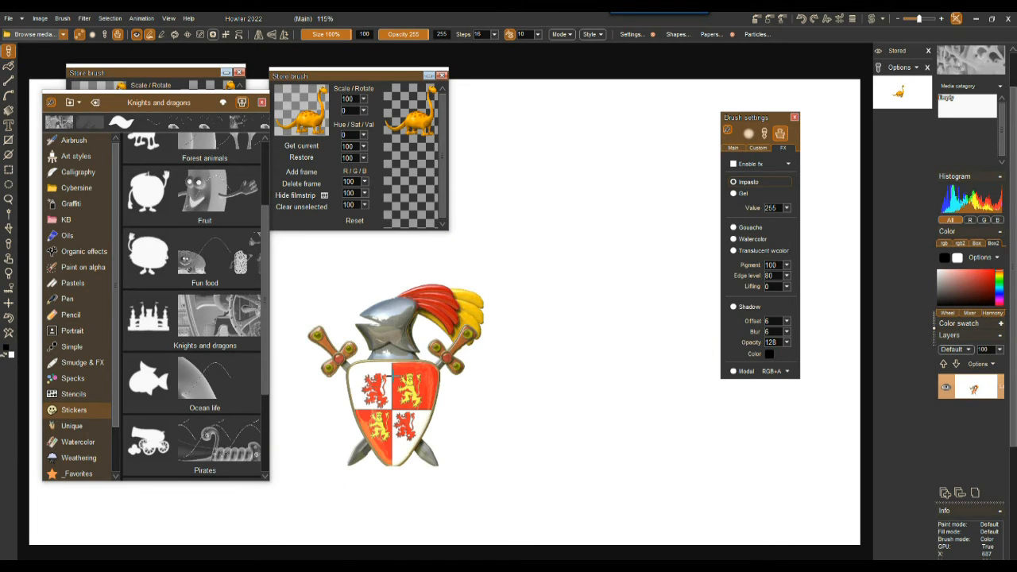
click(584, 347)
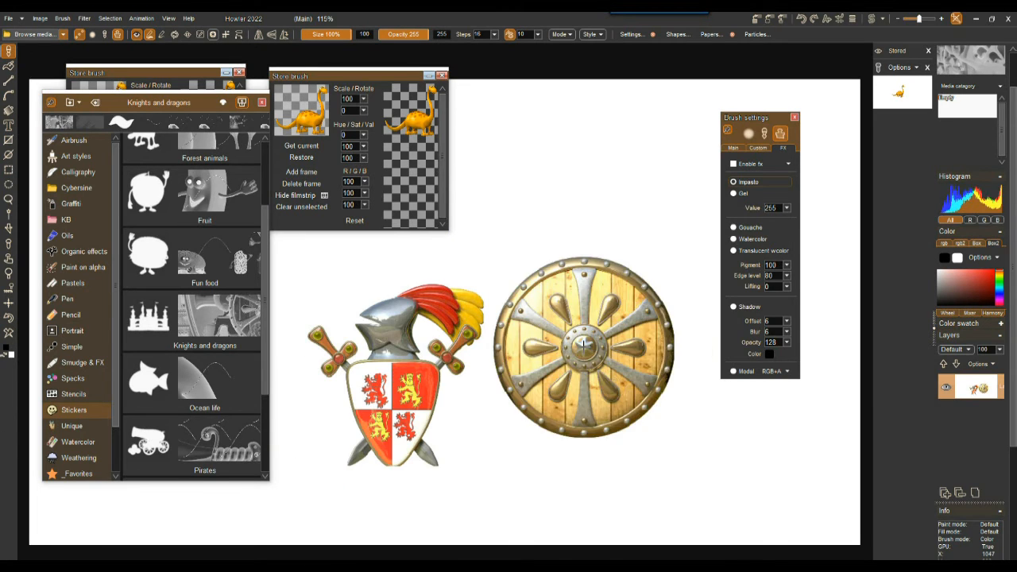
click(584, 143)
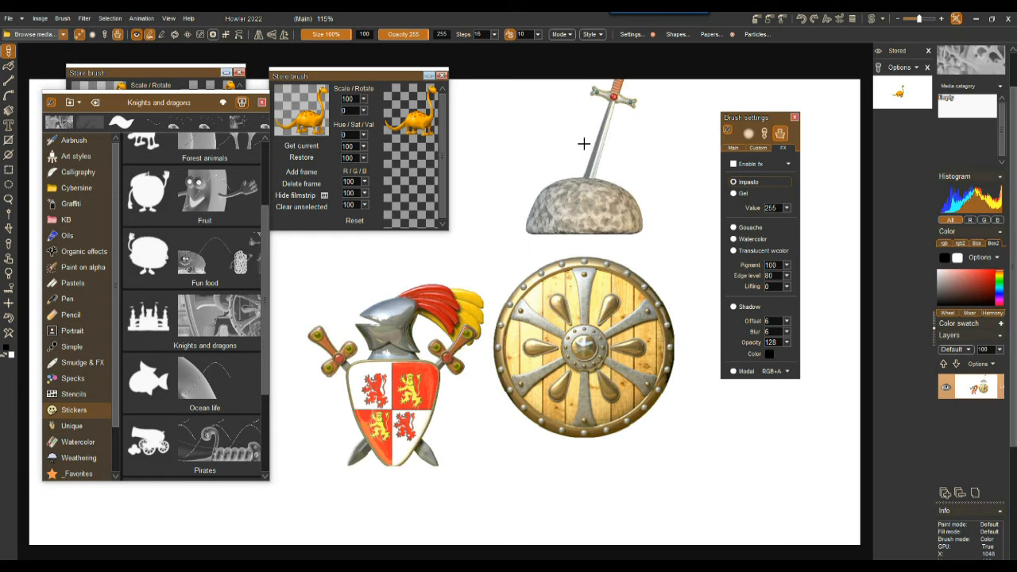
Clear the canvas and close both stored dinosaur brushes
click(9, 333)
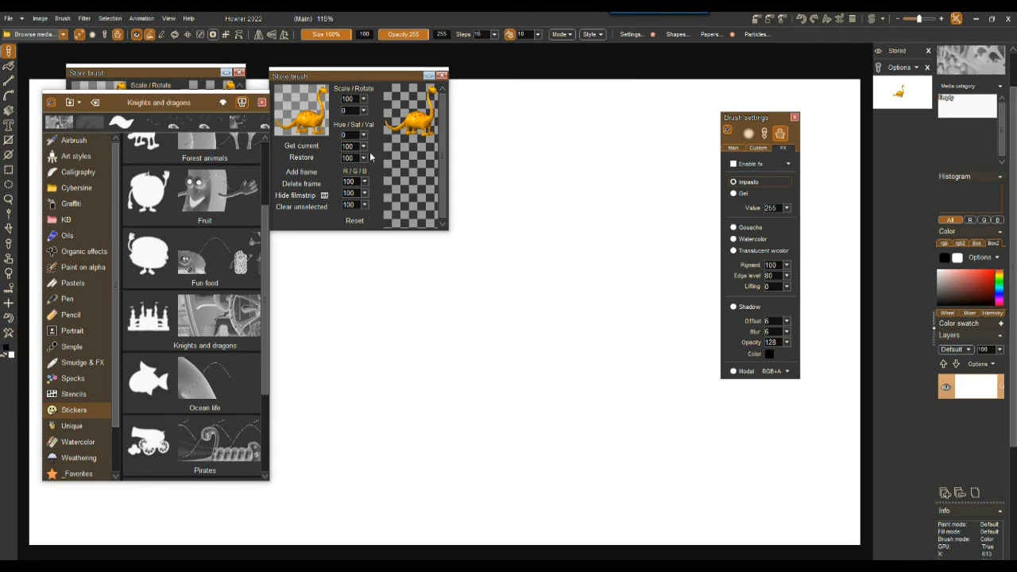
click(442, 74)
click(238, 72)
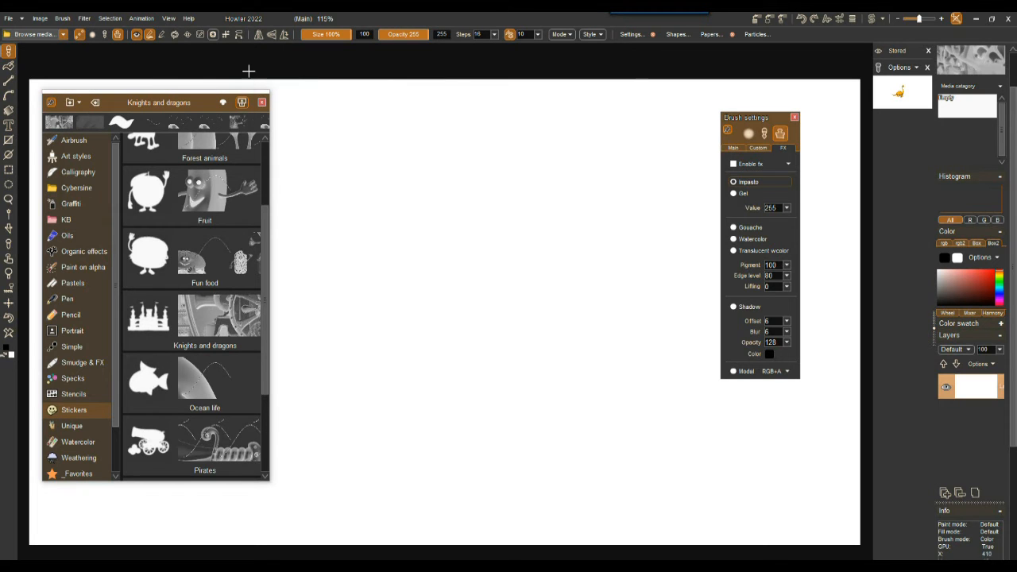
Move the brush settings to the canvas's upper corner and enable the modal brush effect with Paint on RGB and Alpha
mouse_move(777, 121)
mouse_down()
mouse_move(852, 80)
mouse_move(840, 66)
mouse_up()
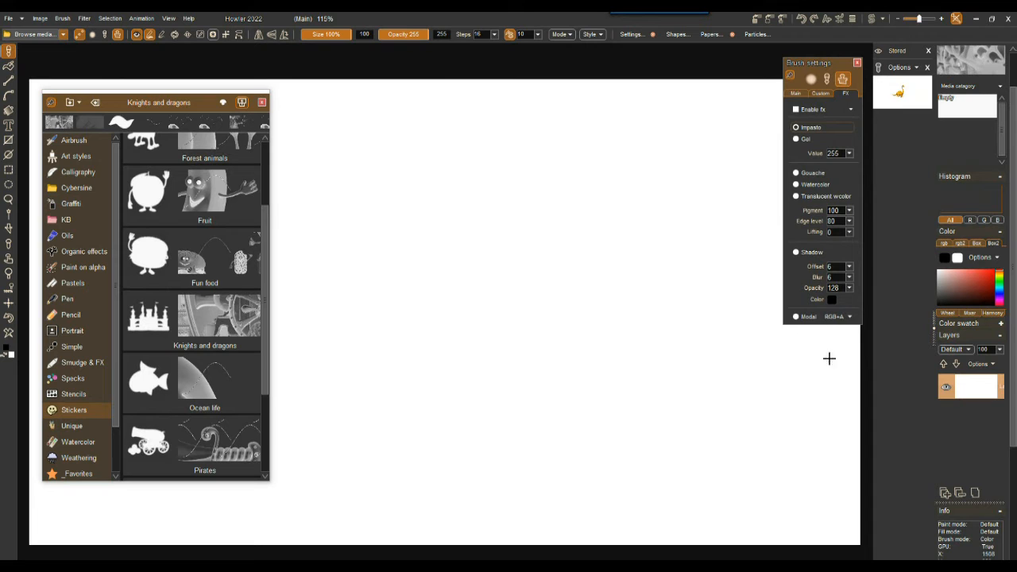
click(795, 317)
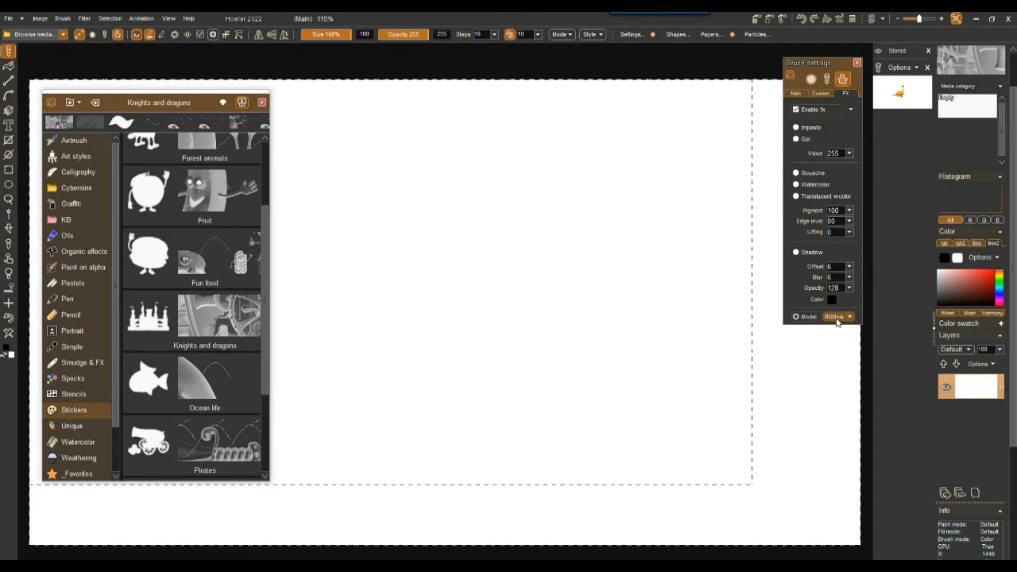
click(838, 318)
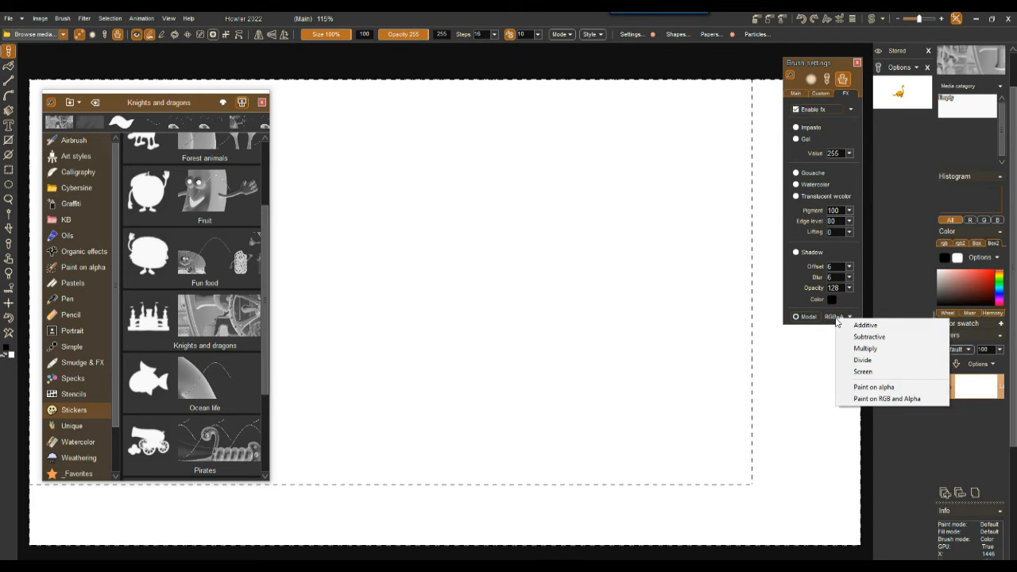
click(871, 402)
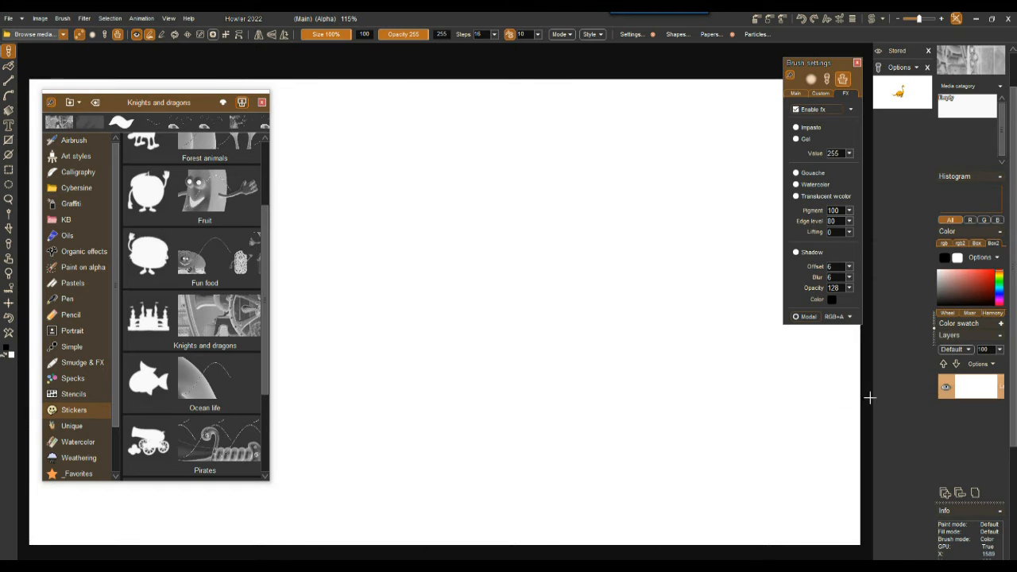
Discard the selection and set the modal brush effect to Paint on RGB and Alpha again
click(111, 18)
click(127, 31)
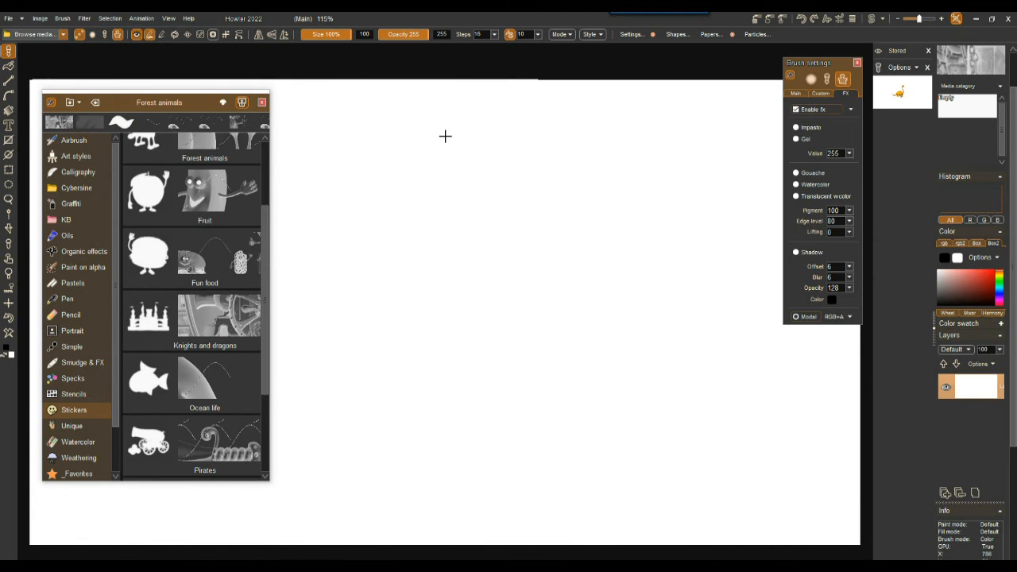
click(828, 316)
click(871, 396)
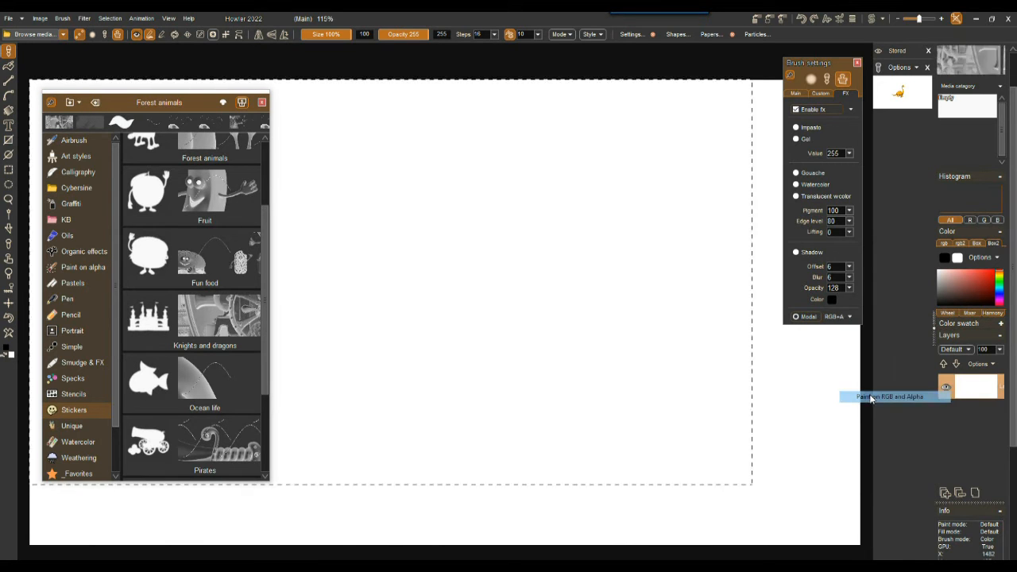
Stamp a wooden door with the Knights and dragons brush, remove it, and stamp a spiked flail near the canvas centre
click(456, 268)
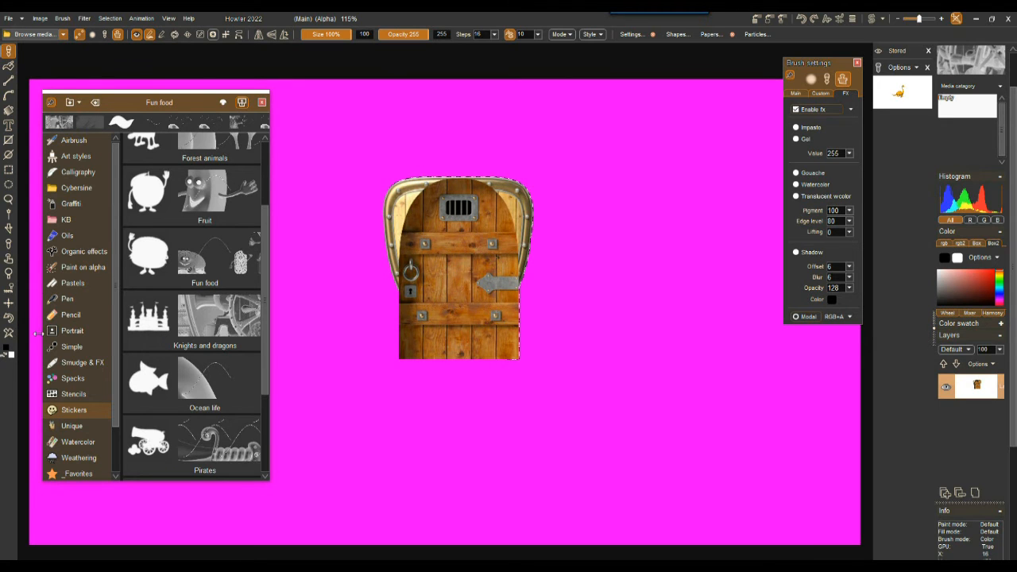
click(10, 318)
click(413, 283)
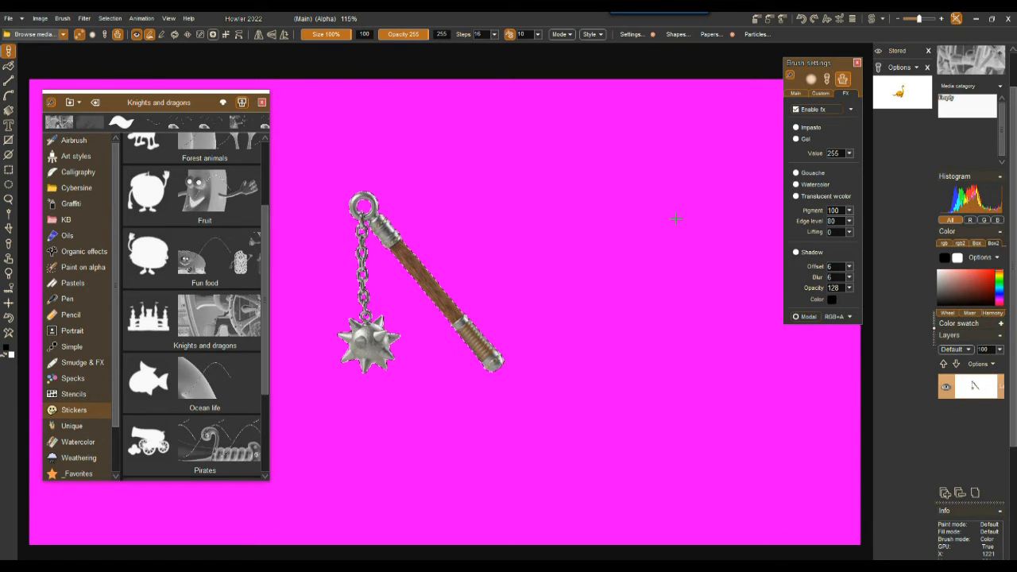
Stamp two single green dragons, a dragon pair and a castle around the flail, moving the brush library out of the way and closing it
click(672, 186)
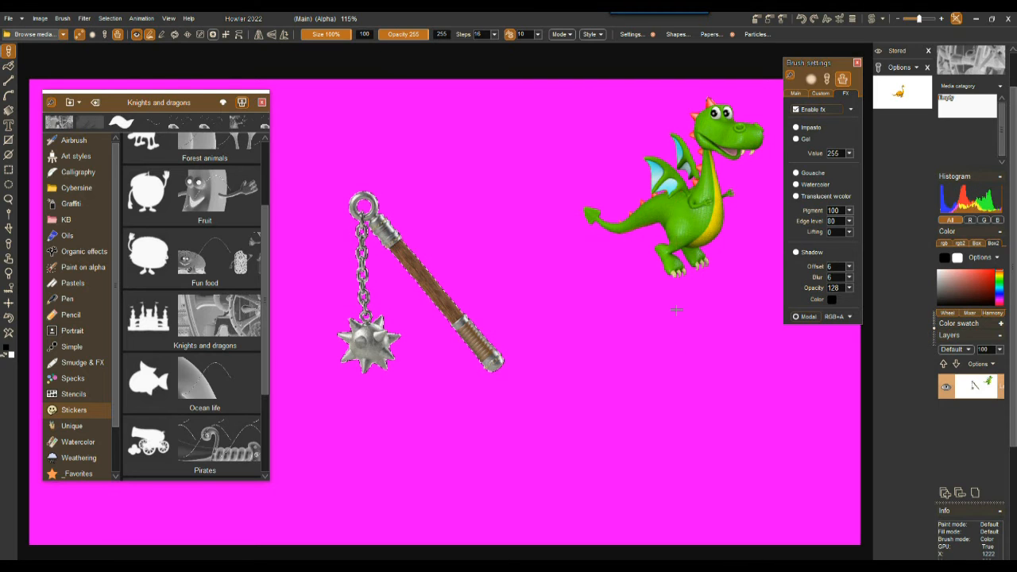
click(707, 394)
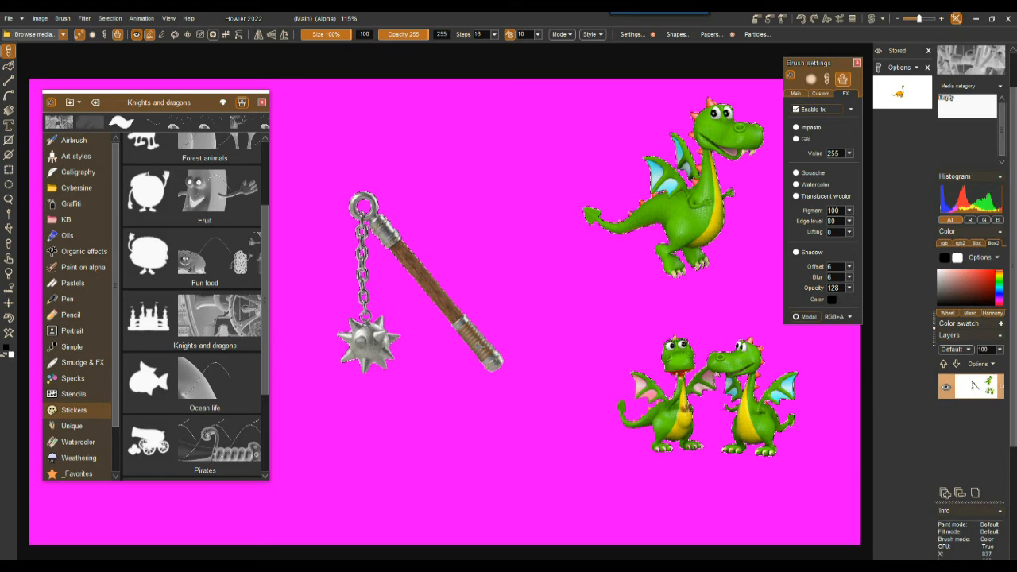
drag(166, 102, 559, 107)
click(610, 108)
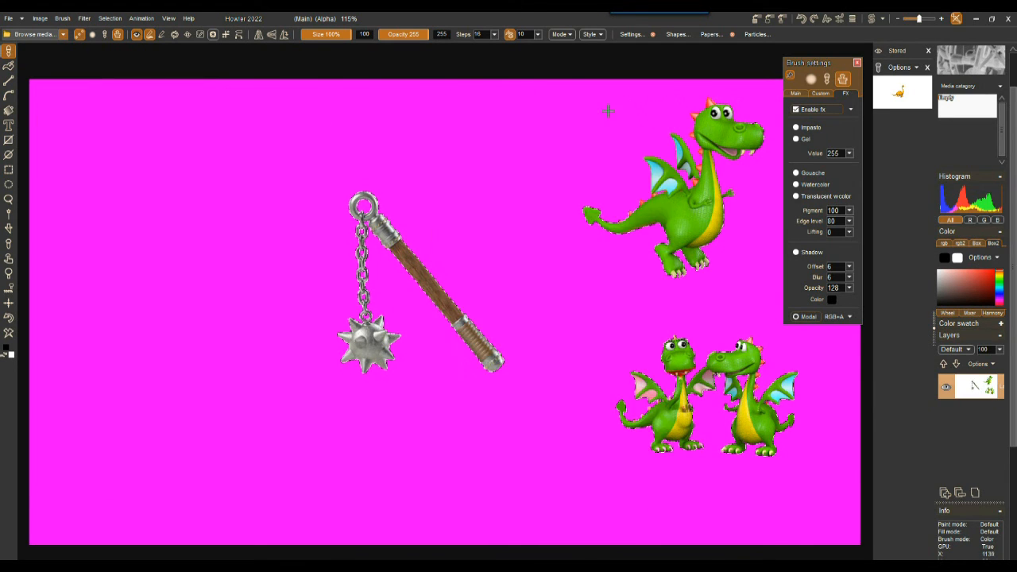
click(165, 191)
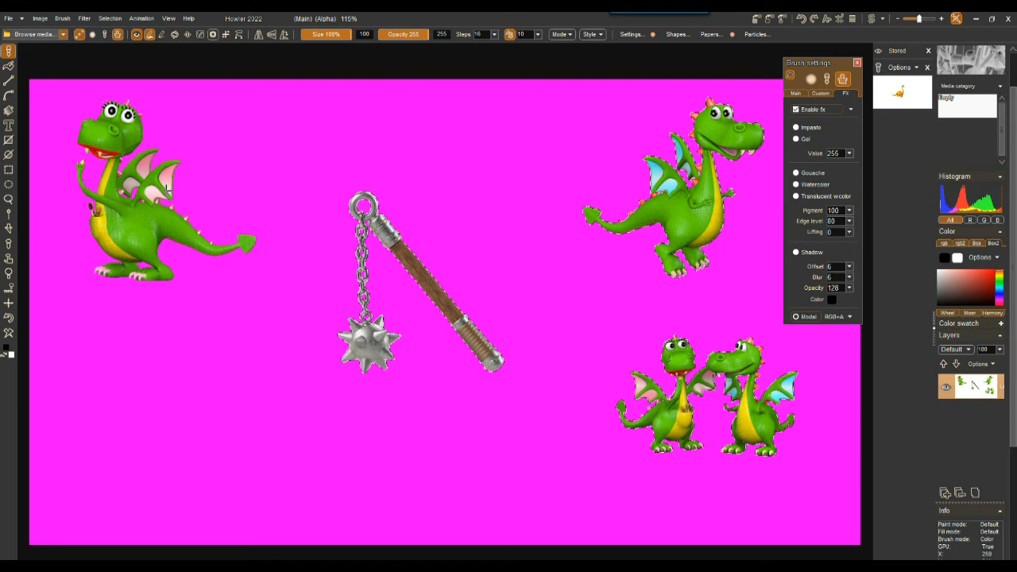
click(202, 445)
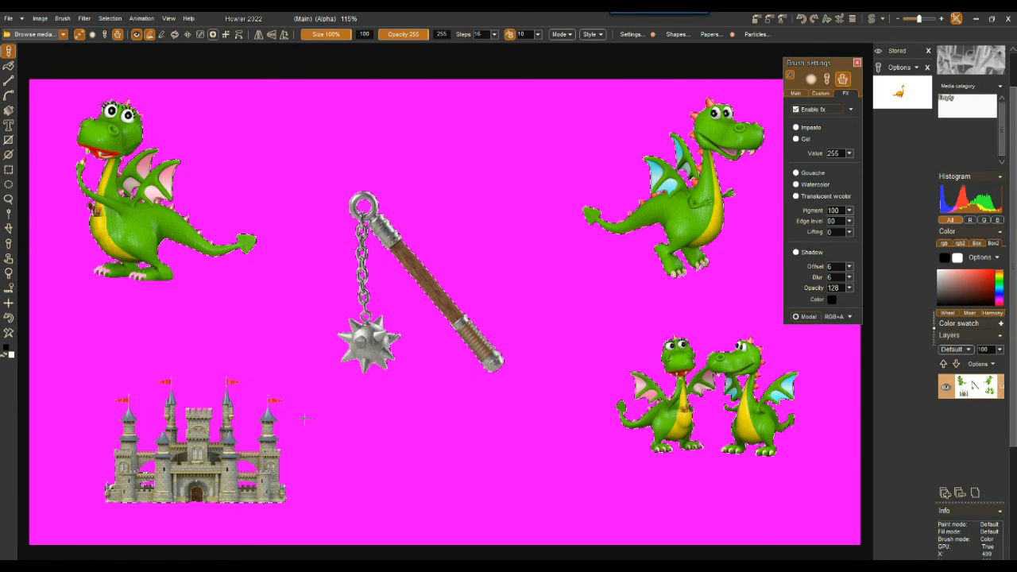
Move the brush settings off the canvas and pick up the dragon above the castle as a custom brush
mouse_move(839, 64)
mouse_down()
mouse_move(870, 64)
mouse_move(943, 127)
mouse_move(943, 147)
mouse_up()
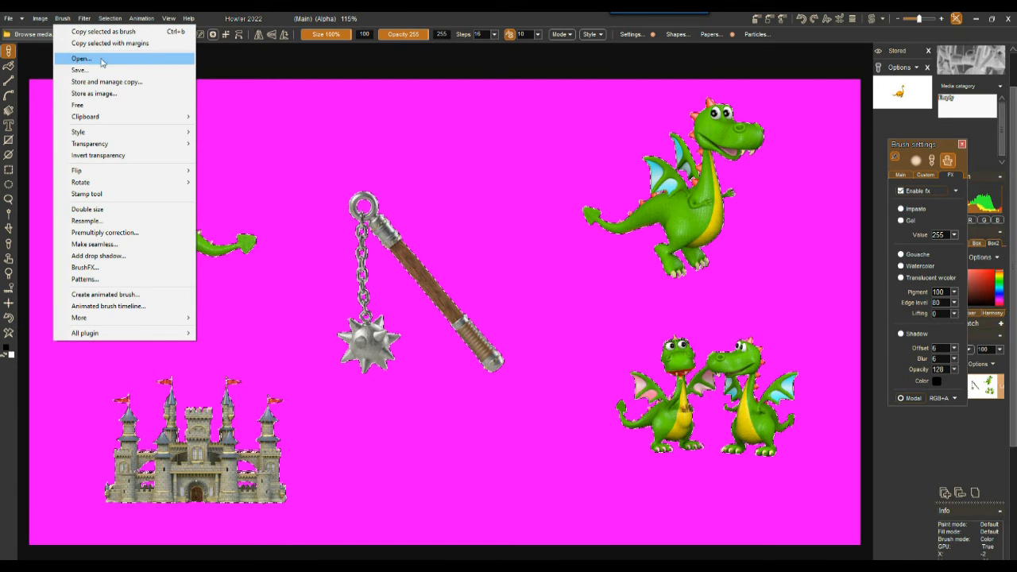
click(415, 22)
key(ctrl+d)
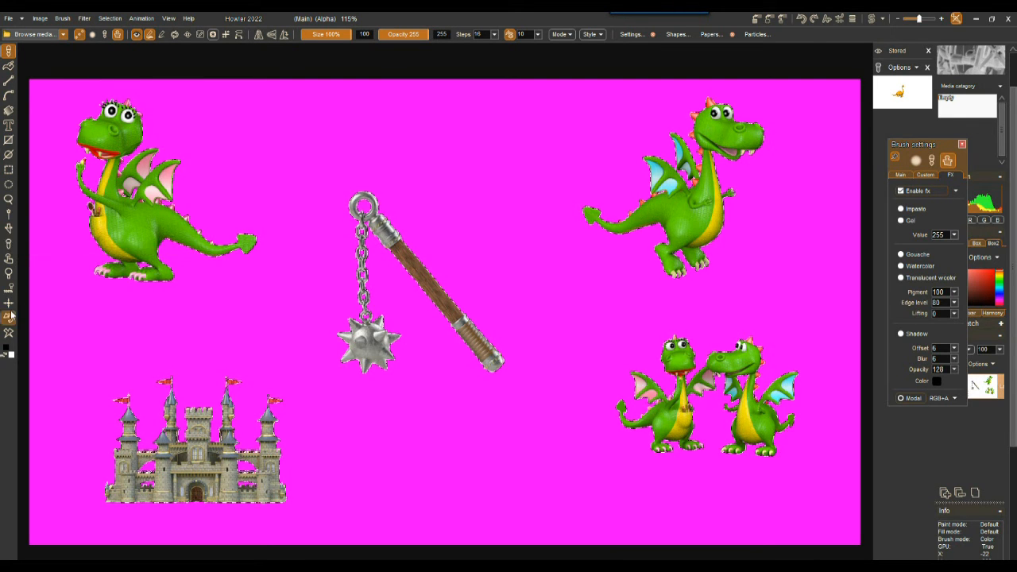
click(8, 231)
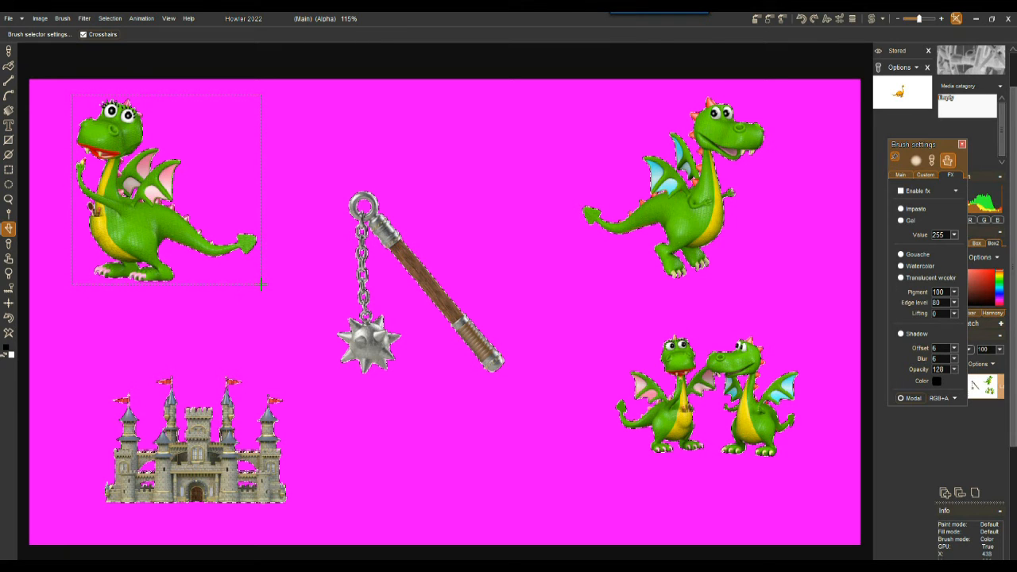
drag(261, 284, 262, 283)
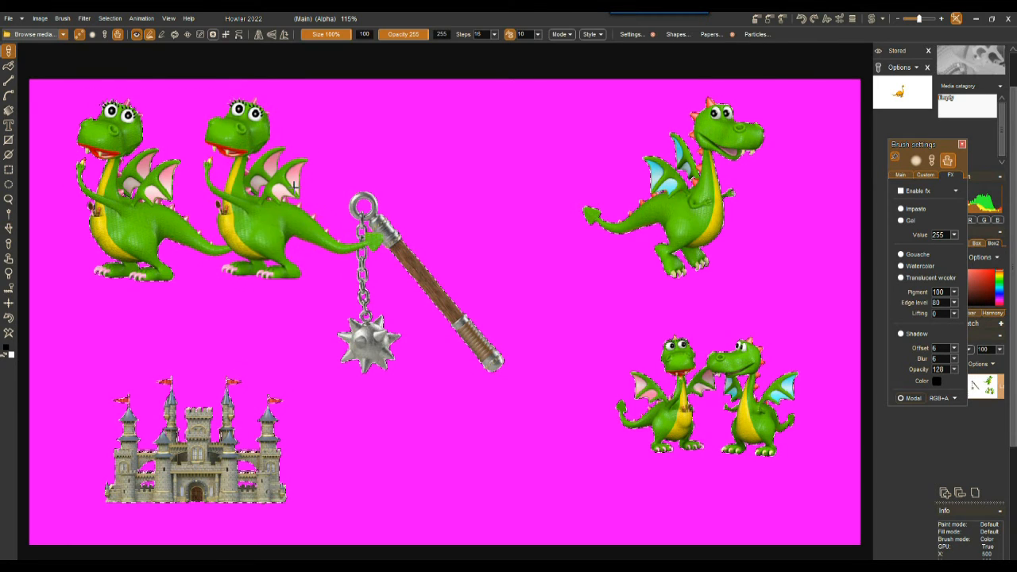
Store a managed copy of the picked-up dragon brush and place its window below the dragon pair
click(40, 19)
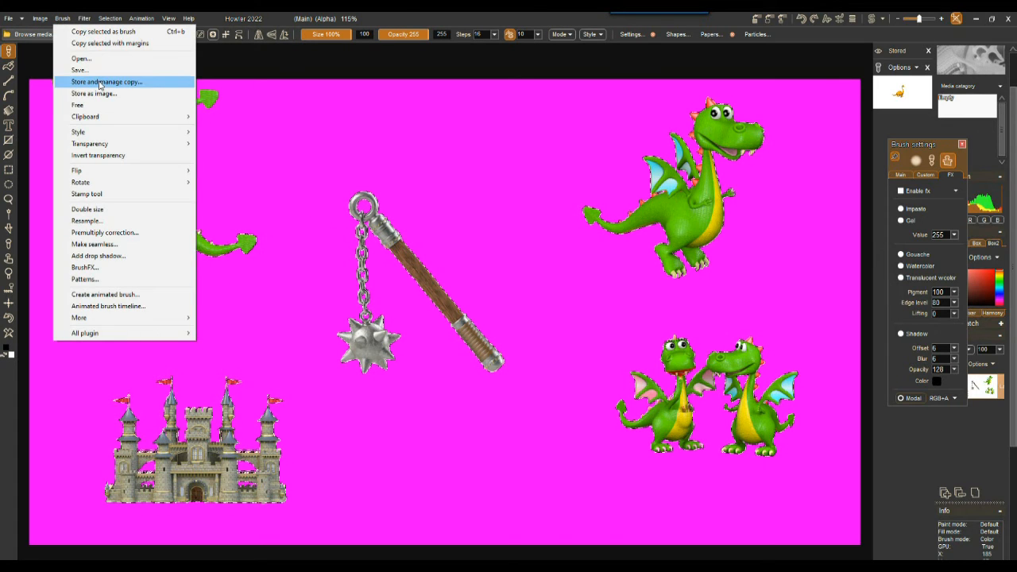
click(96, 81)
mouse_move(83, 133)
mouse_down()
mouse_move(162, 120)
mouse_move(866, 363)
mouse_move(866, 397)
mouse_up()
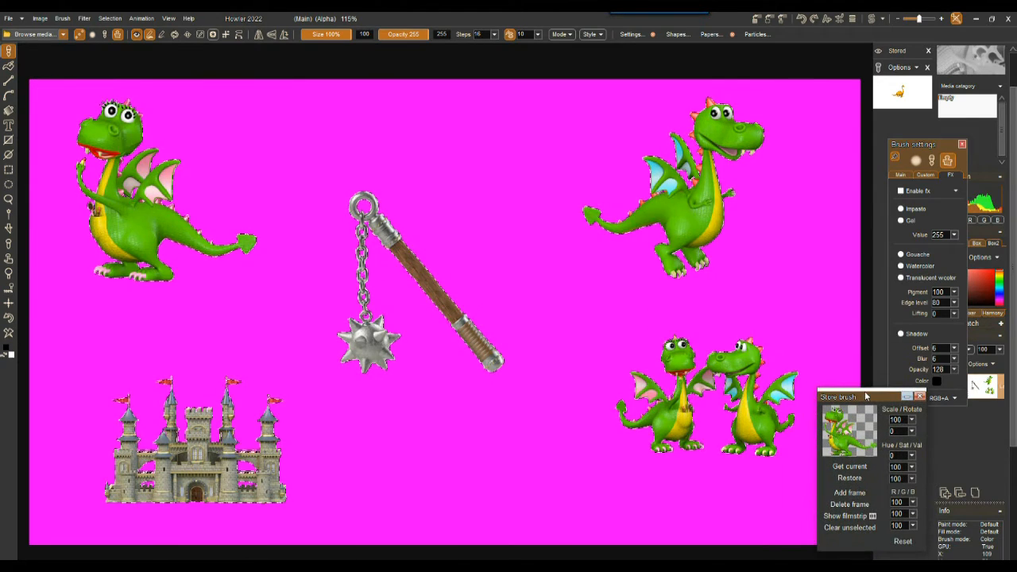
Pick up the flail as a brush, store a managed copy of it, and place both stored brushes side by side below it
click(9, 229)
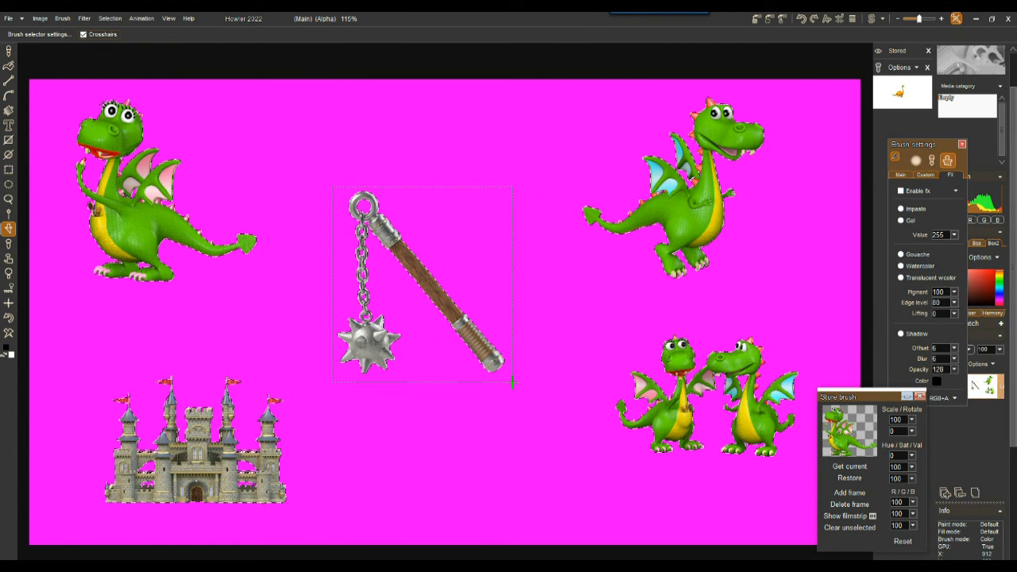
drag(333, 188, 512, 383)
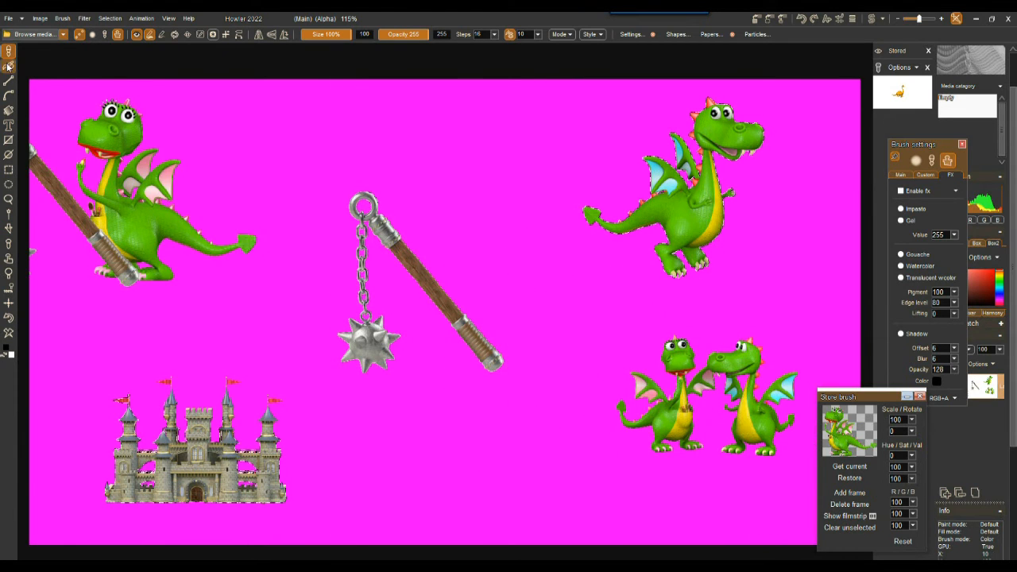
click(62, 19)
click(95, 77)
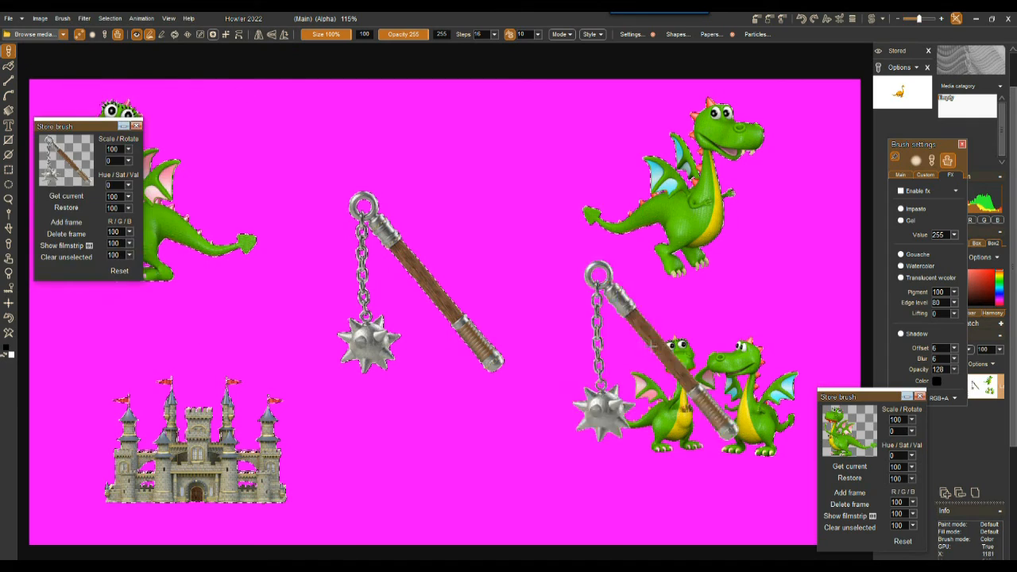
mouse_move(80, 128)
mouse_down()
mouse_move(580, 187)
mouse_move(736, 392)
mouse_move(338, 415)
mouse_move(411, 395)
mouse_move(386, 394)
mouse_up()
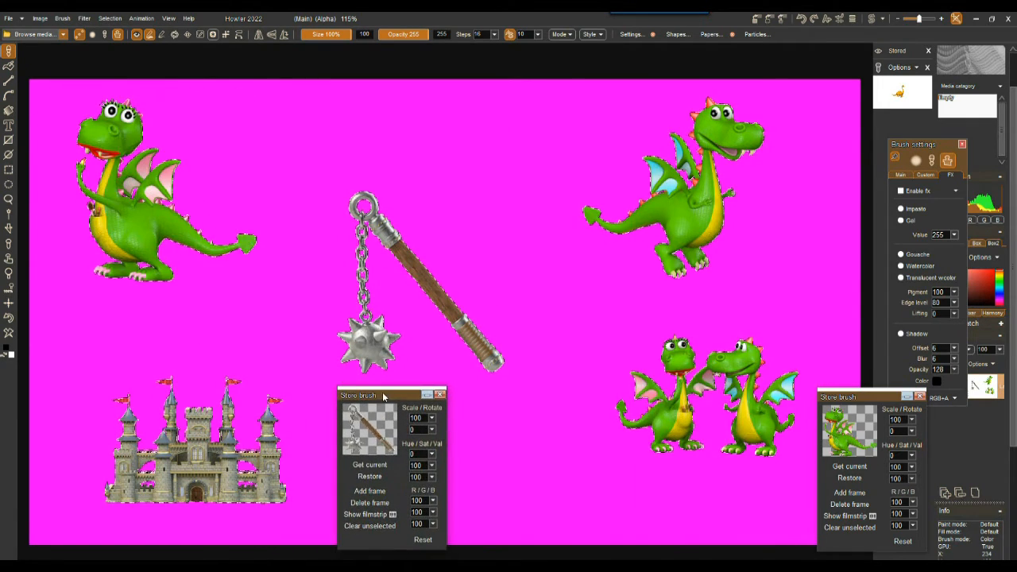
drag(870, 396, 527, 392)
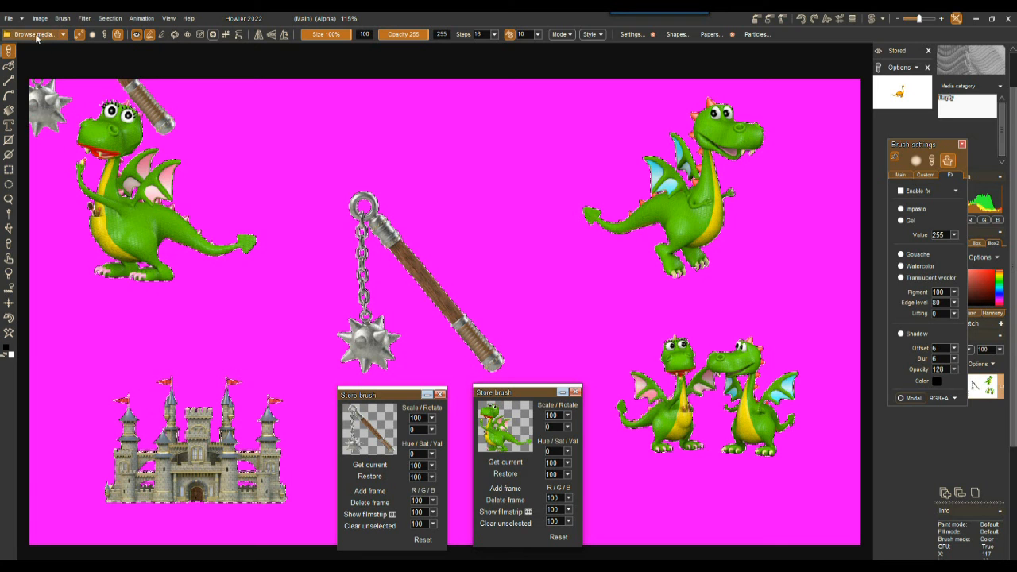
Pick up the single dragon above the dragon pair as a brush and store a managed copy near the canvas's upper middle
click(9, 229)
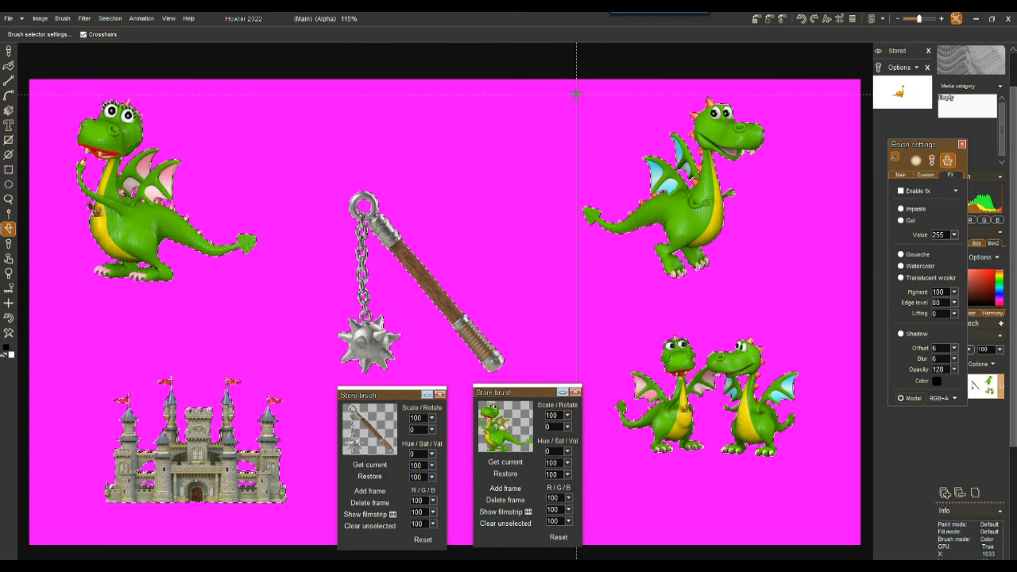
drag(788, 292, 771, 282)
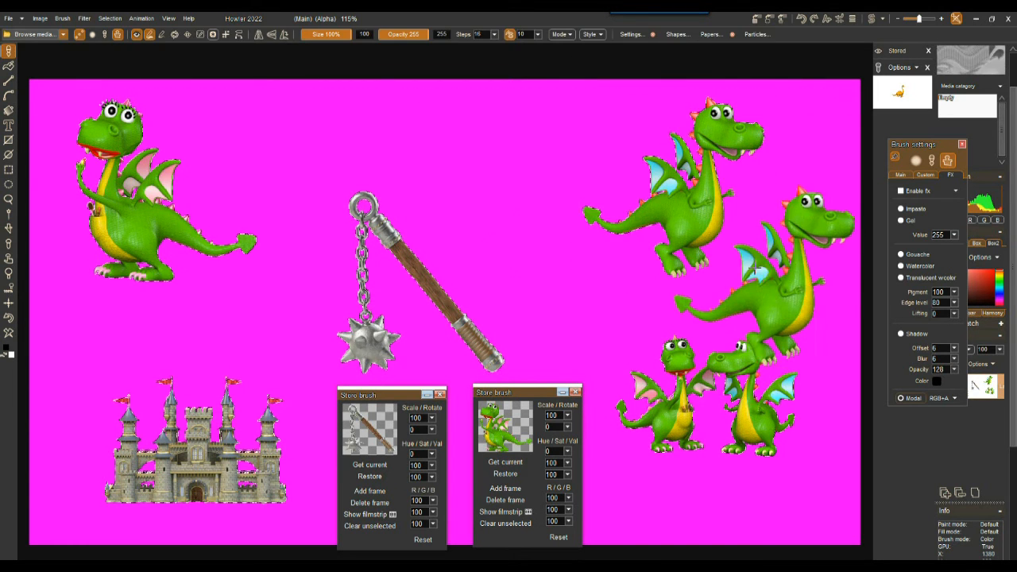
click(63, 19)
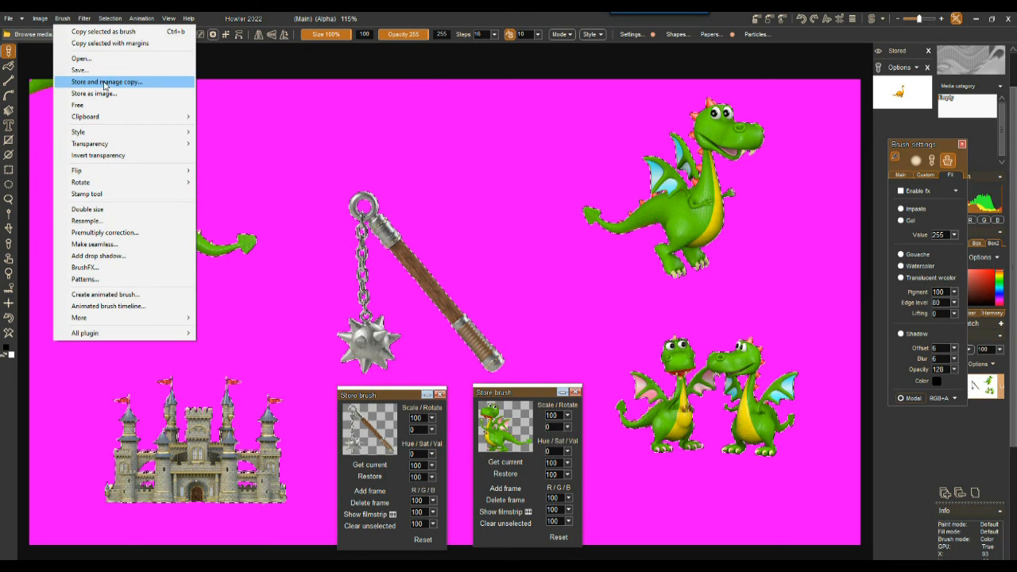
click(111, 80)
mouse_move(74, 129)
mouse_down()
mouse_move(502, 99)
mouse_move(470, 99)
mouse_move(478, 85)
mouse_up()
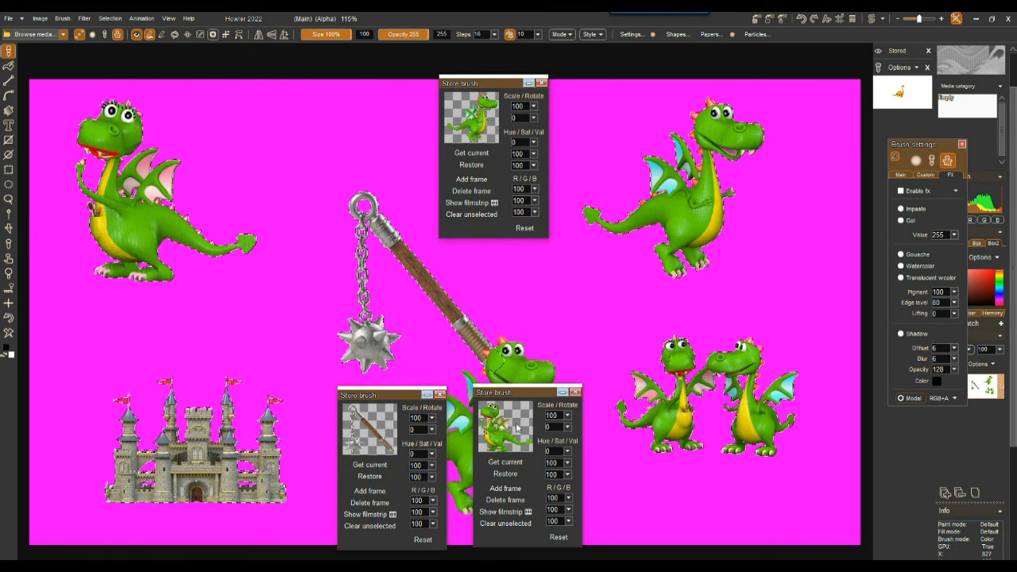
Move one stored dragon brush over the castle, and try the other over its dragon before placing it above the flail
mouse_move(516, 392)
mouse_down()
mouse_move(286, 330)
mouse_move(122, 299)
mouse_up()
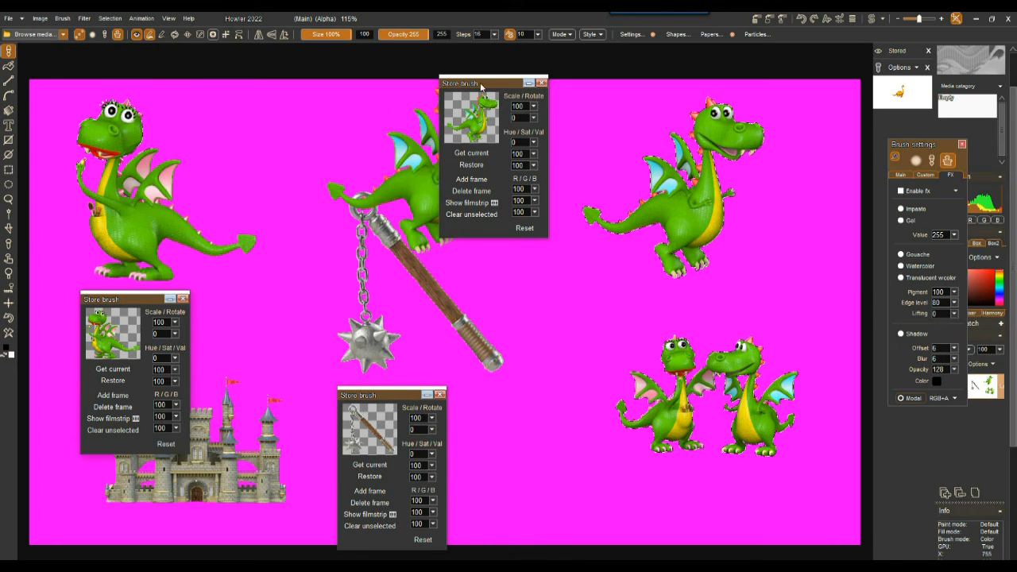
drag(482, 85, 787, 193)
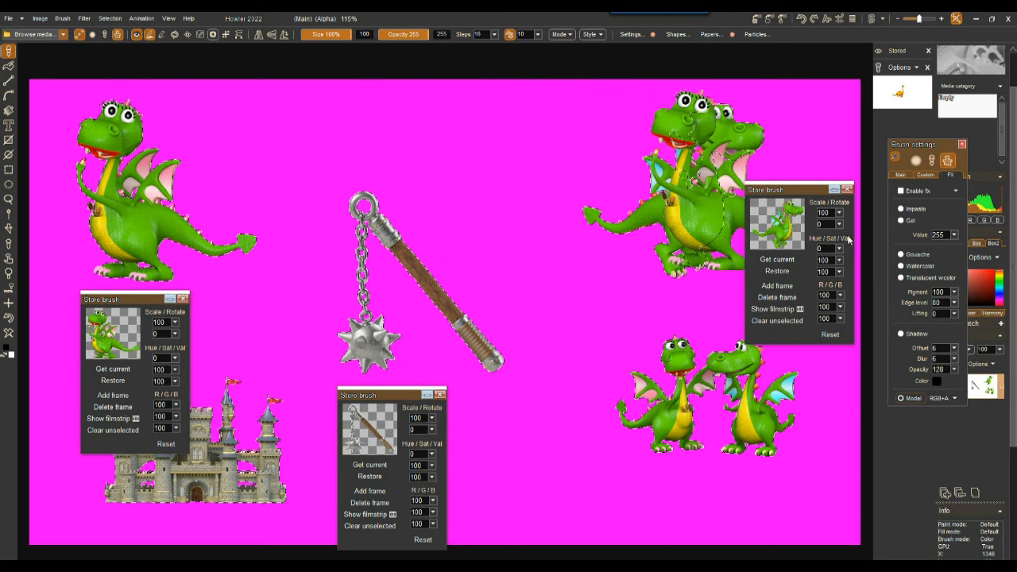
mouse_move(795, 194)
mouse_down()
mouse_move(542, 219)
mouse_move(508, 129)
mouse_up()
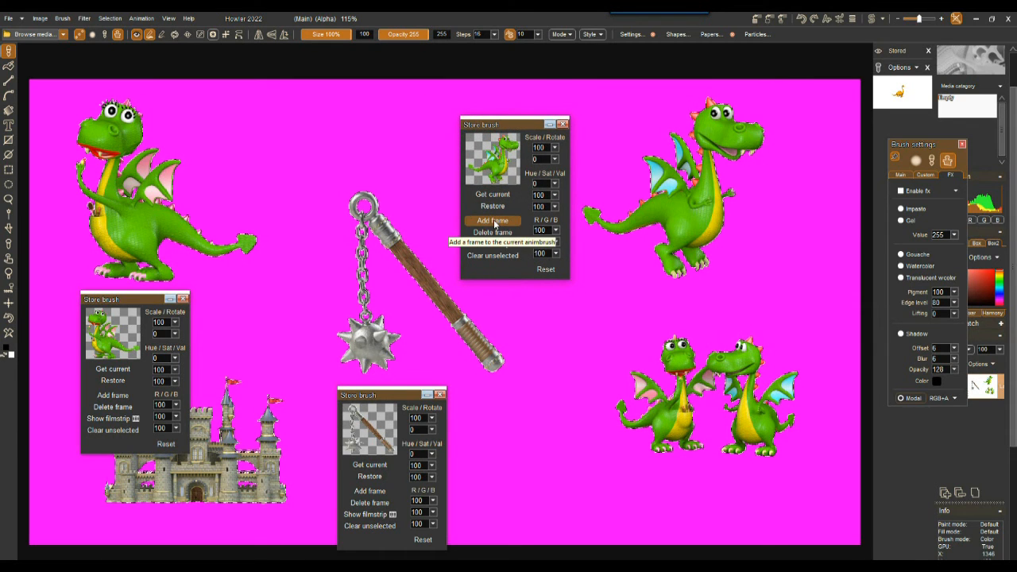
Add the other dragon as a frame in the stored brush's filmstrip, then delete that frame and hide the filmstrip
click(479, 246)
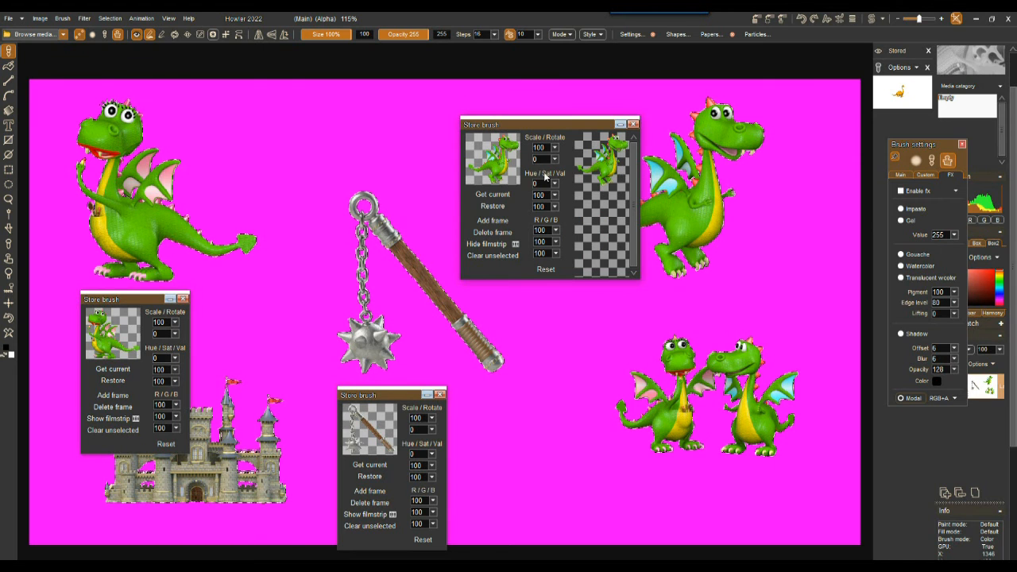
click(495, 224)
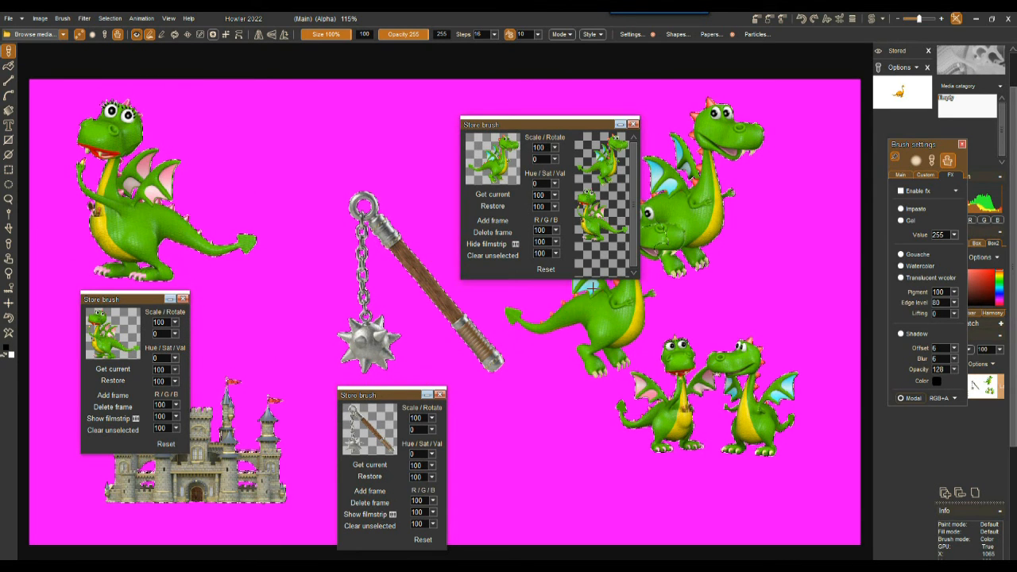
click(493, 232)
click(503, 324)
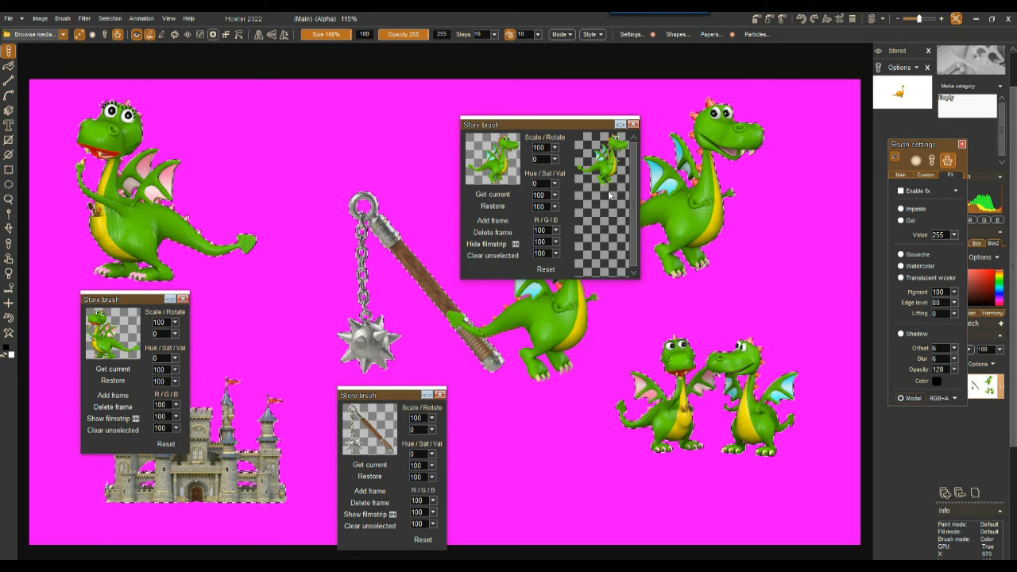
click(490, 247)
Move each stored dragon brush beside its matching dragon on the canvas
drag(511, 128, 817, 208)
drag(124, 300, 212, 115)
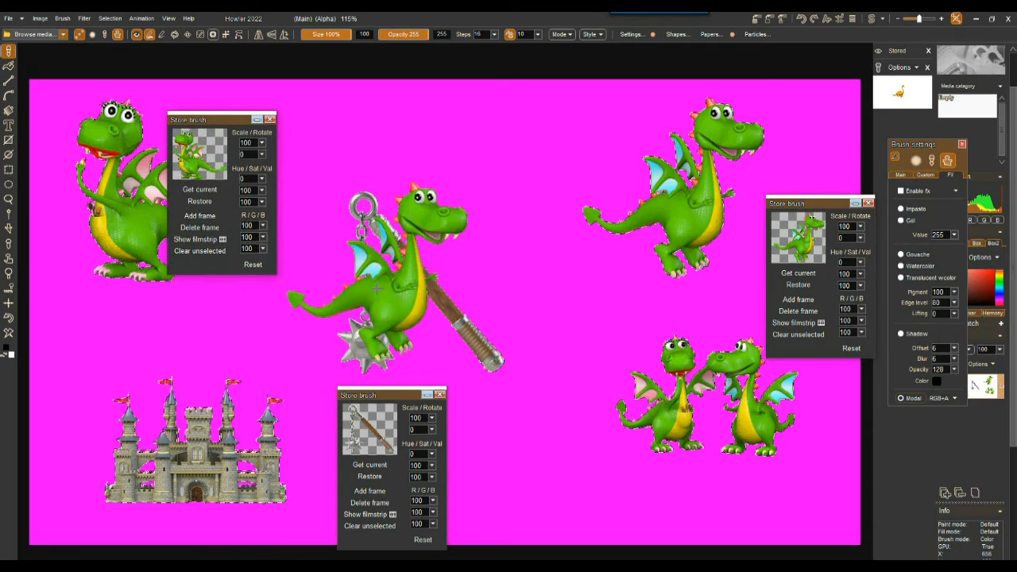
Move the stored flail brush and the stored dragon brush covering the castle out of its way
mouse_move(382, 399)
mouse_down()
mouse_move(470, 143)
mouse_move(414, 109)
mouse_up()
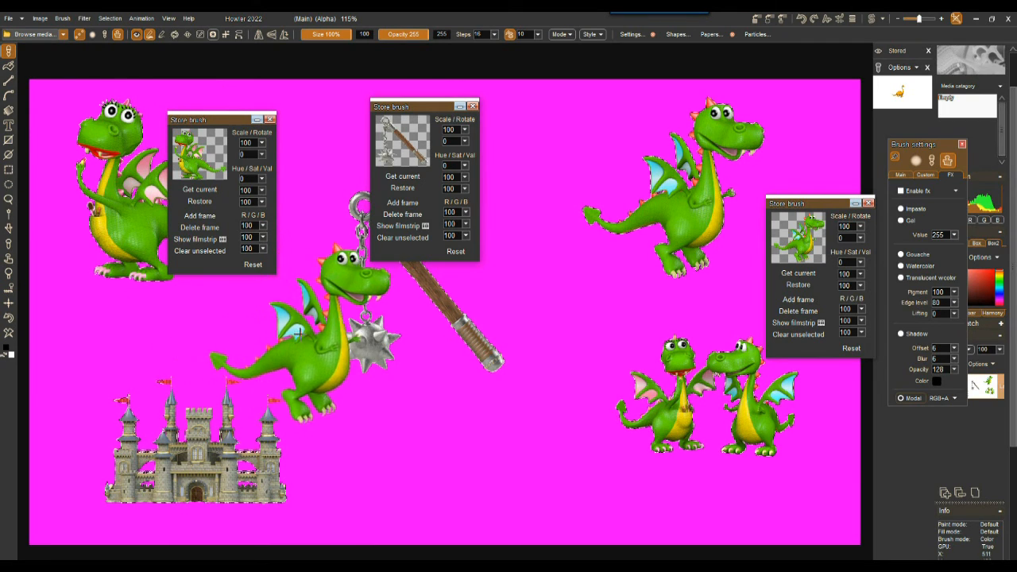
scroll(302, 338, up, 4)
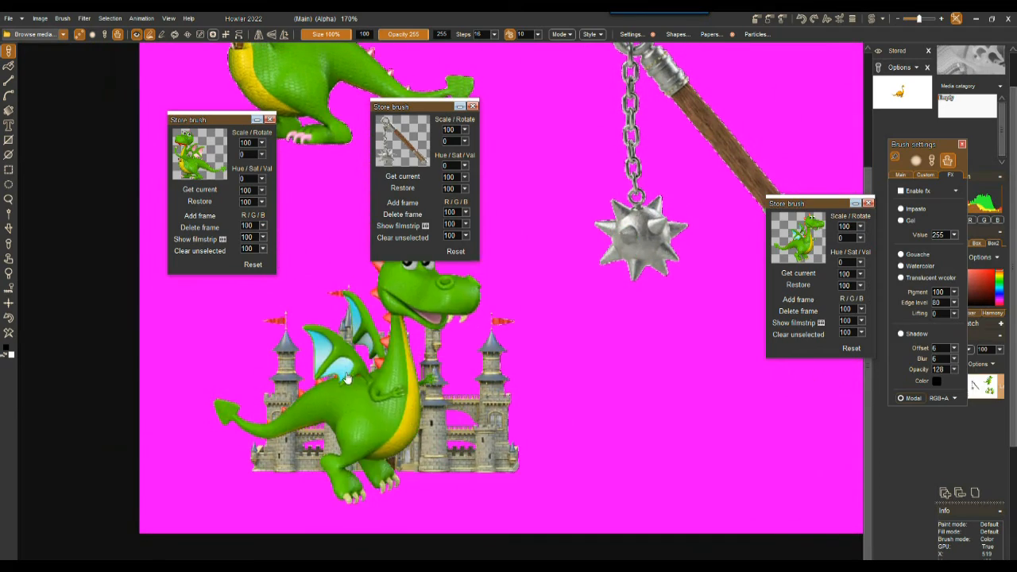
scroll(388, 383, up, 2)
scroll(388, 382, up, 3)
scroll(397, 385, down, 2)
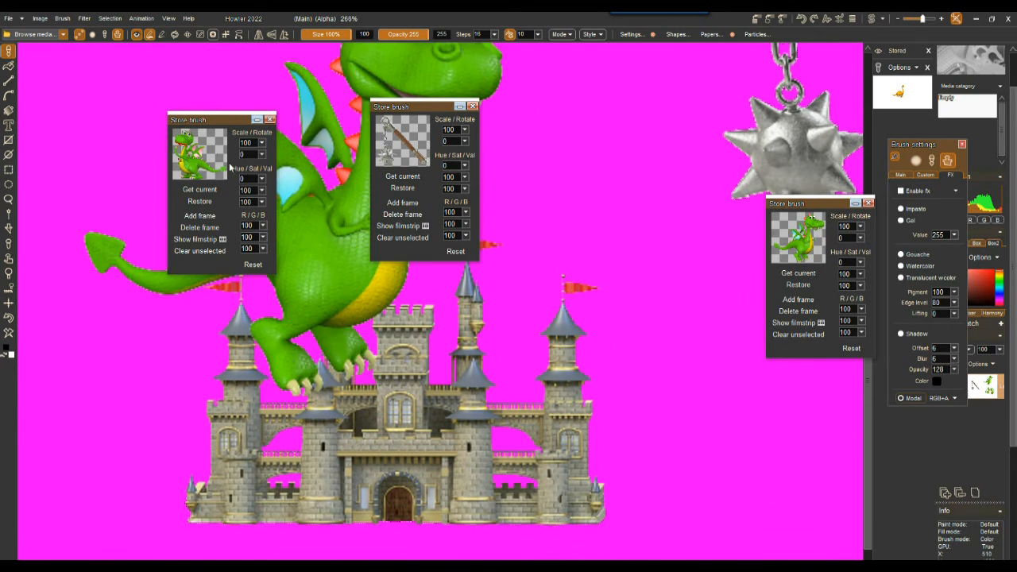
drag(207, 119, 102, 68)
drag(435, 110, 667, 81)
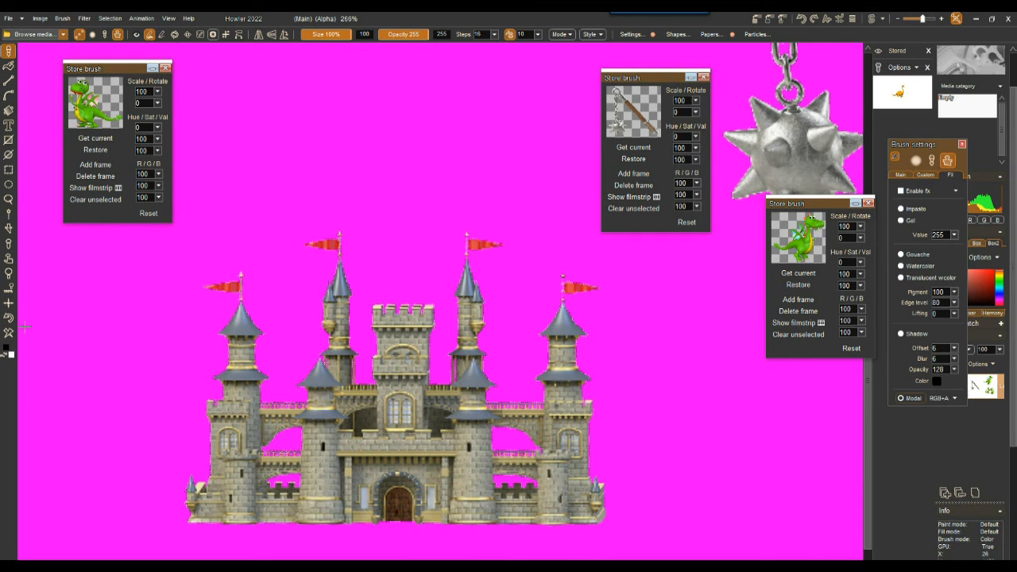
Pick up the whole castle as a brush and store a managed copy beside the castle
click(8, 229)
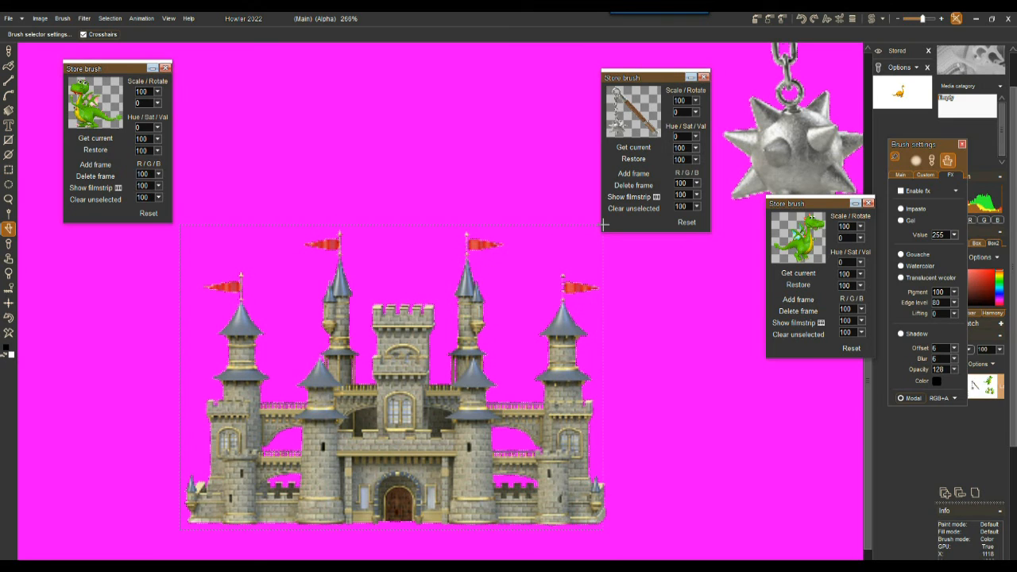
drag(608, 225, 609, 226)
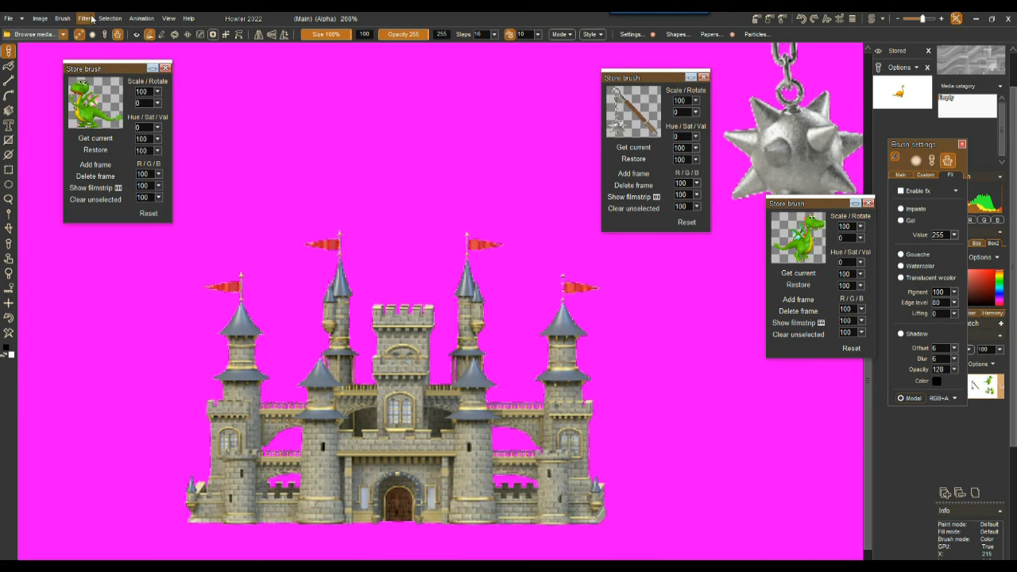
click(63, 18)
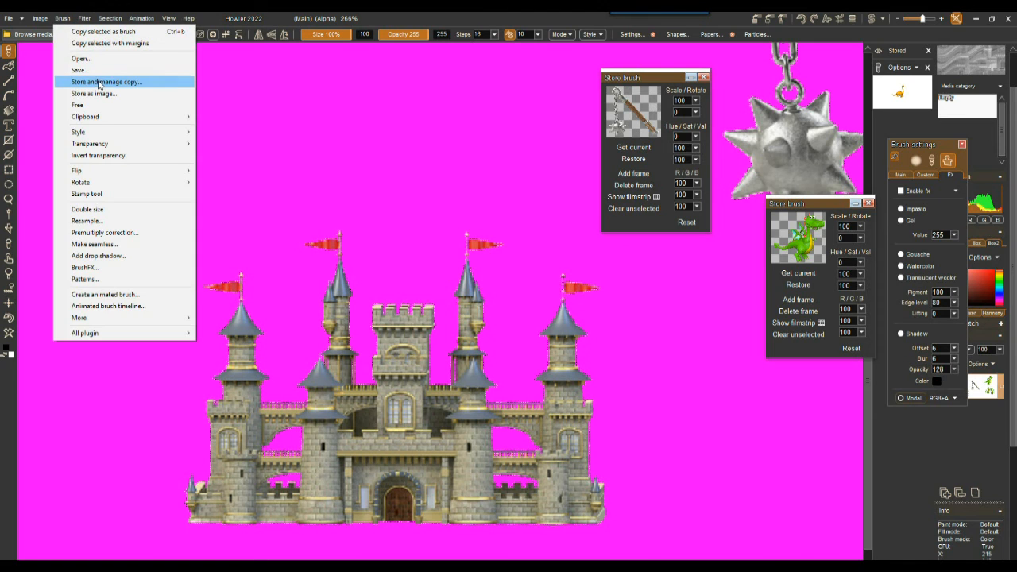
click(114, 80)
mouse_move(68, 130)
mouse_down()
mouse_move(97, 274)
mouse_move(80, 254)
mouse_up()
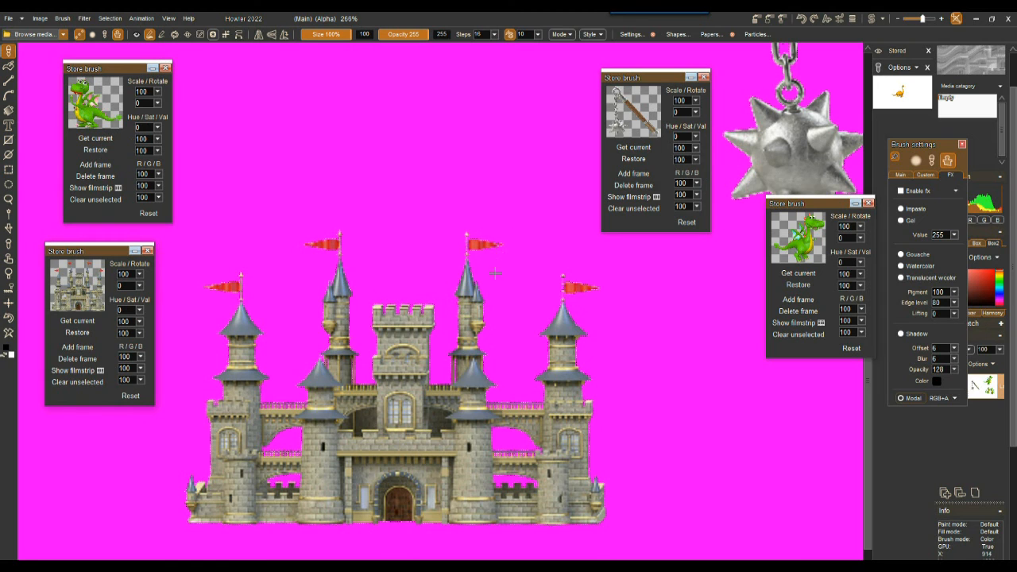
Pick up the dragon pair as a single brush and store a managed copy of it
scroll(642, 290, down, 3)
scroll(642, 290, up, 1)
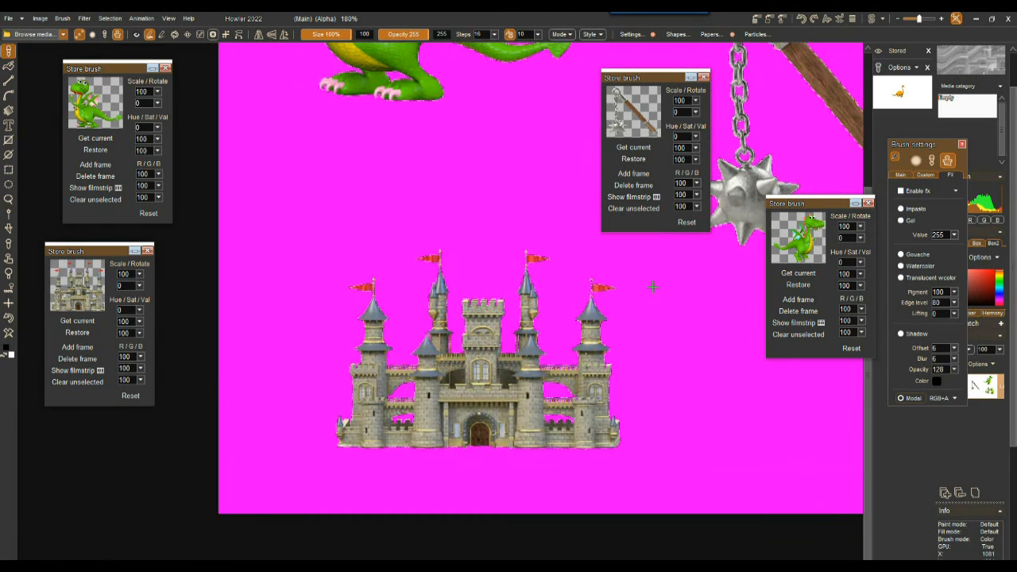
drag(692, 281, 295, 268)
scroll(518, 284, down, 2)
scroll(516, 293, up, 1)
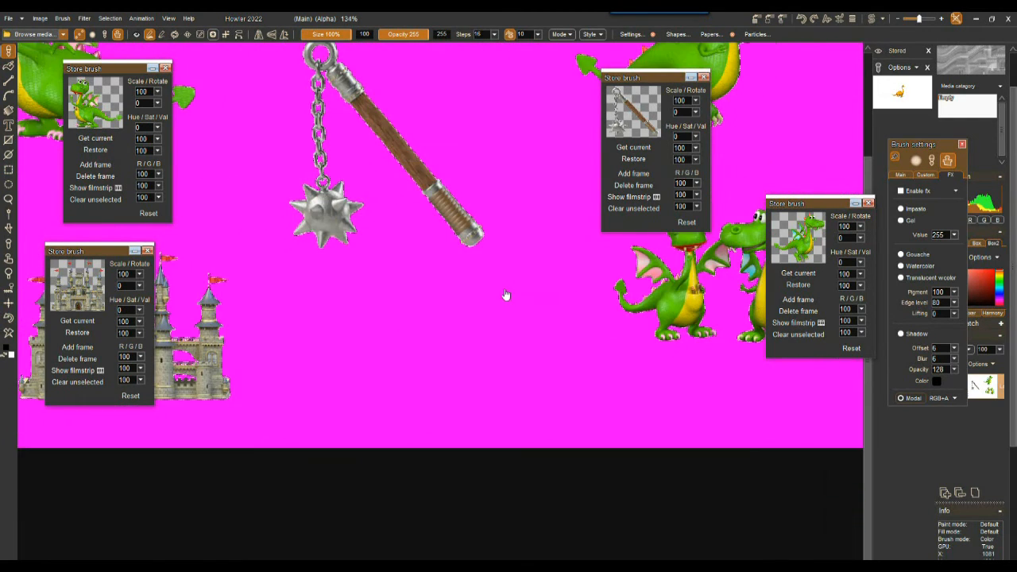
drag(544, 274, 327, 332)
scroll(496, 324, up, 3)
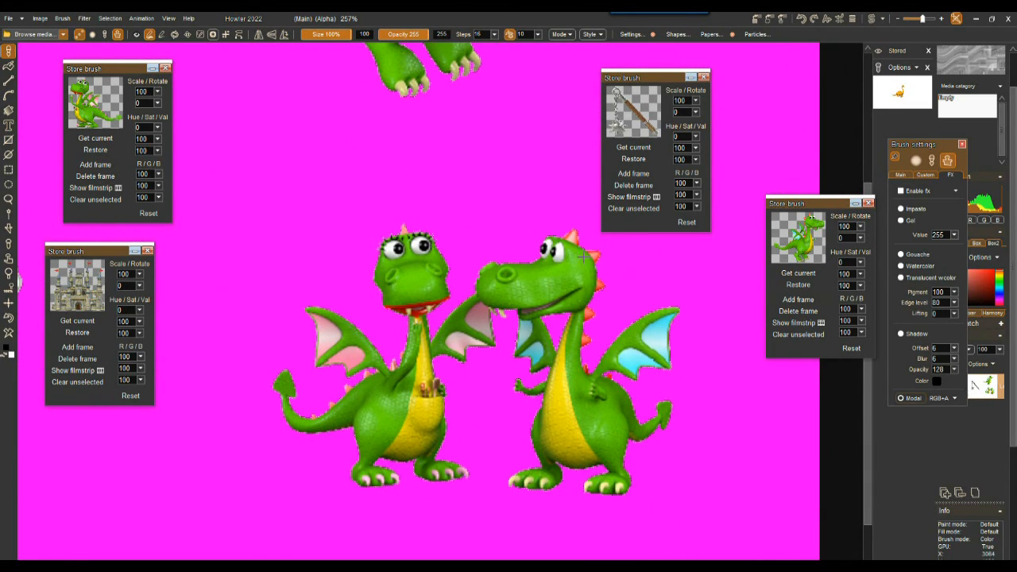
scroll(504, 208, down, 1)
scroll(476, 207, up, 1)
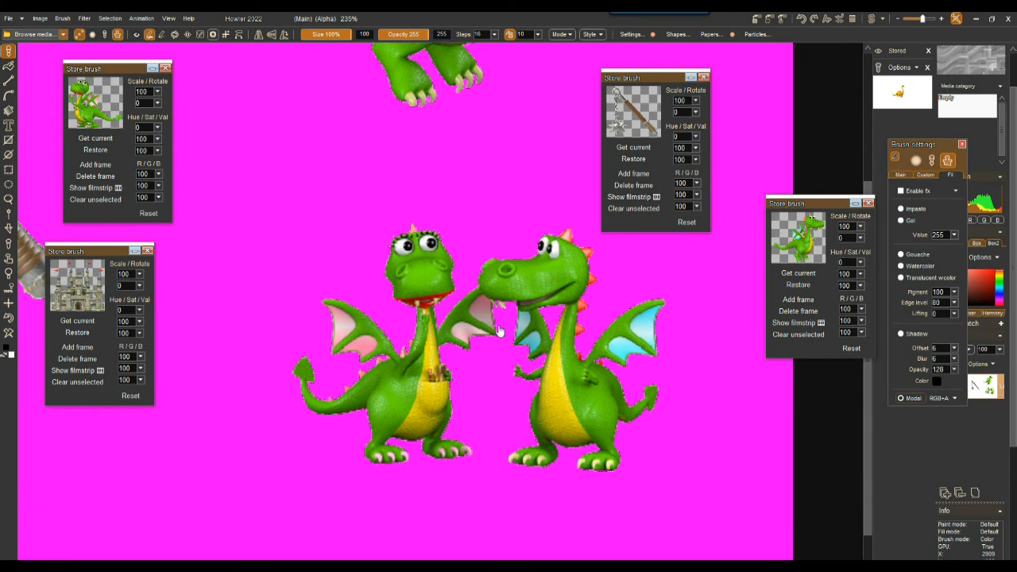
scroll(389, 293, down, 1)
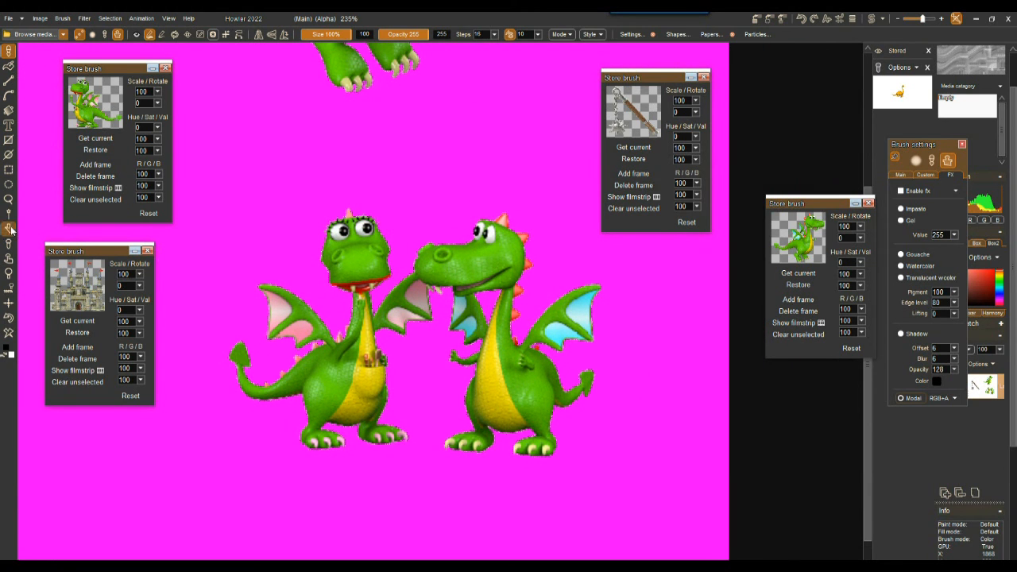
click(62, 18)
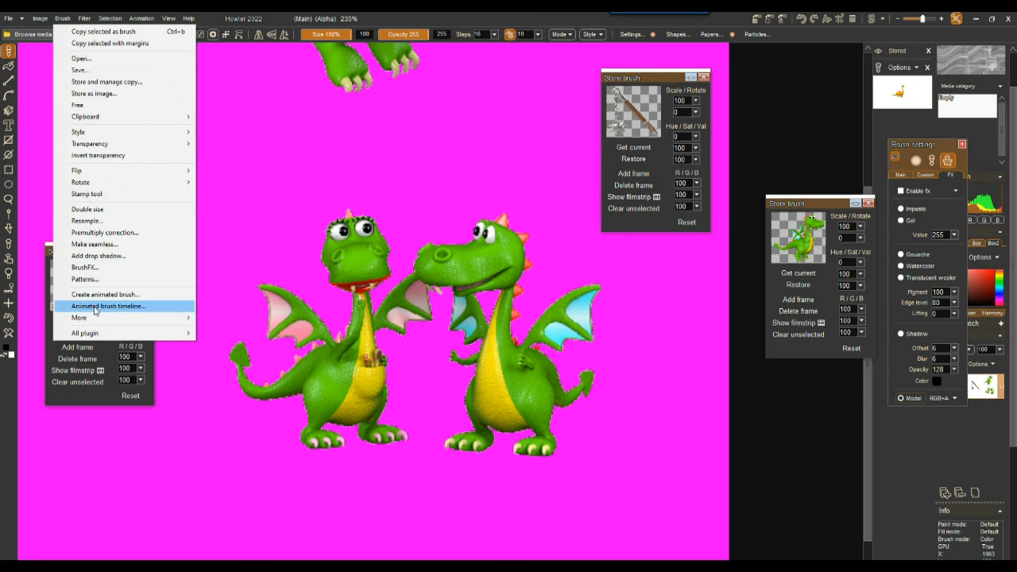
click(211, 20)
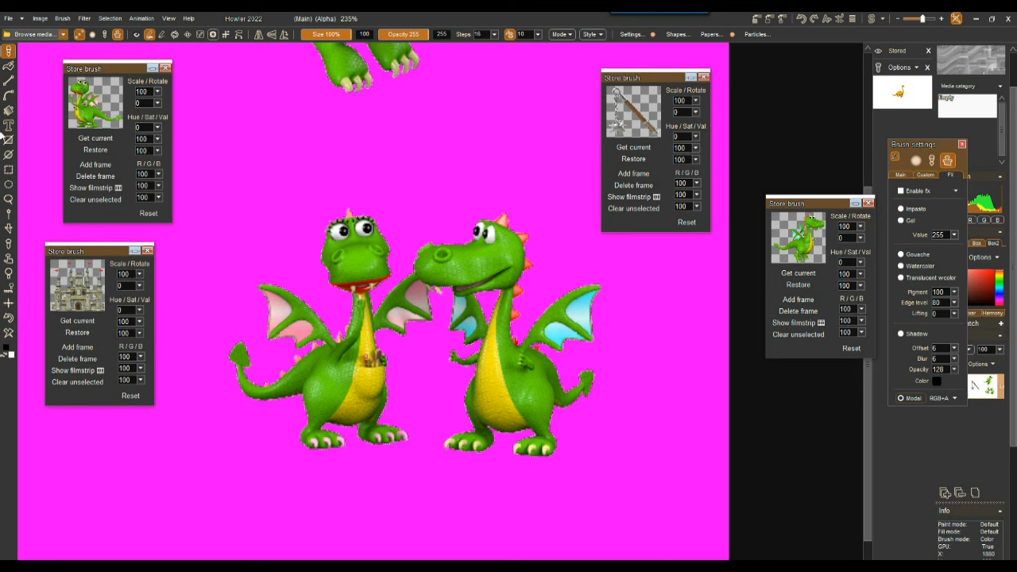
click(9, 228)
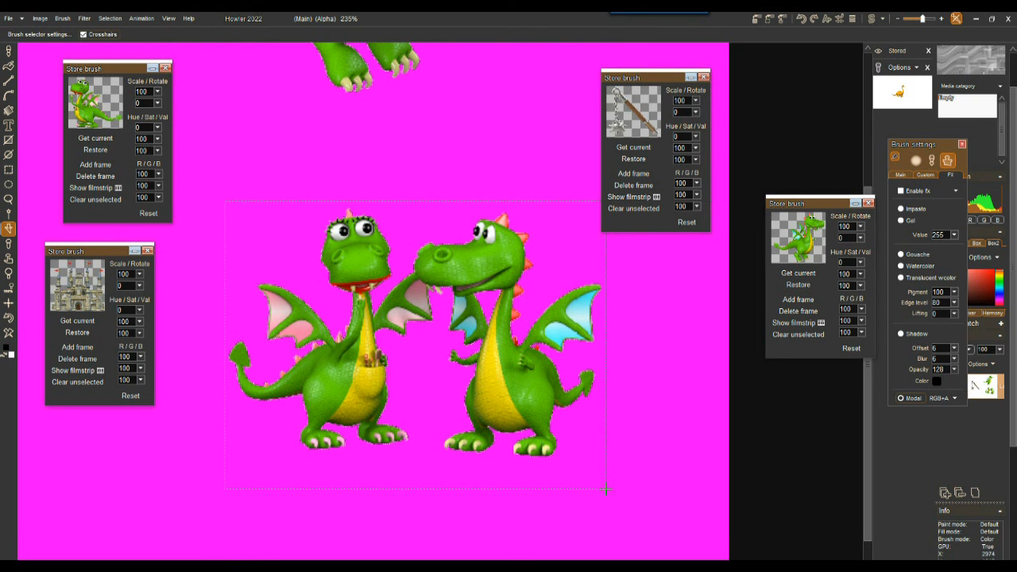
drag(606, 464, 606, 463)
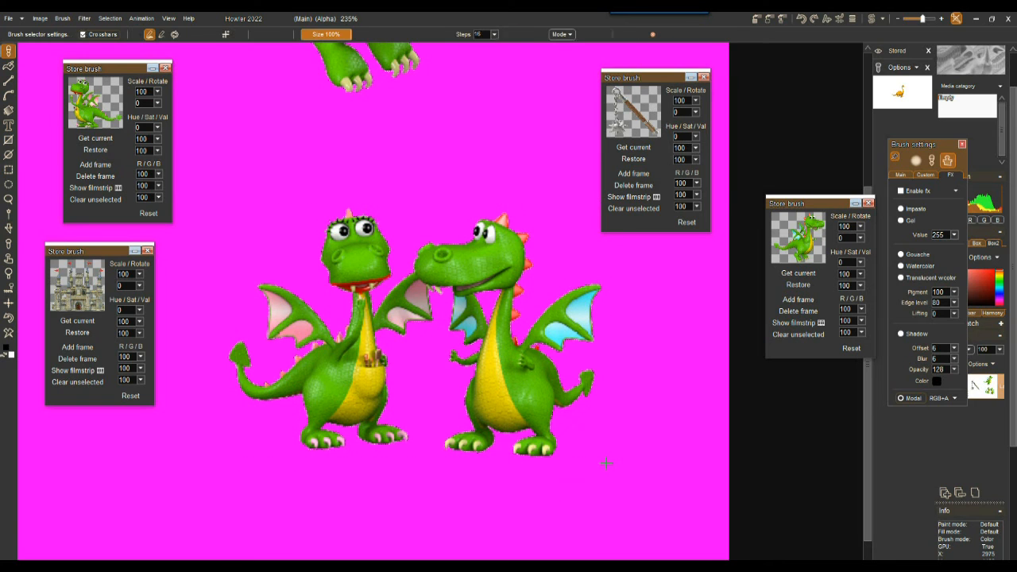
click(62, 18)
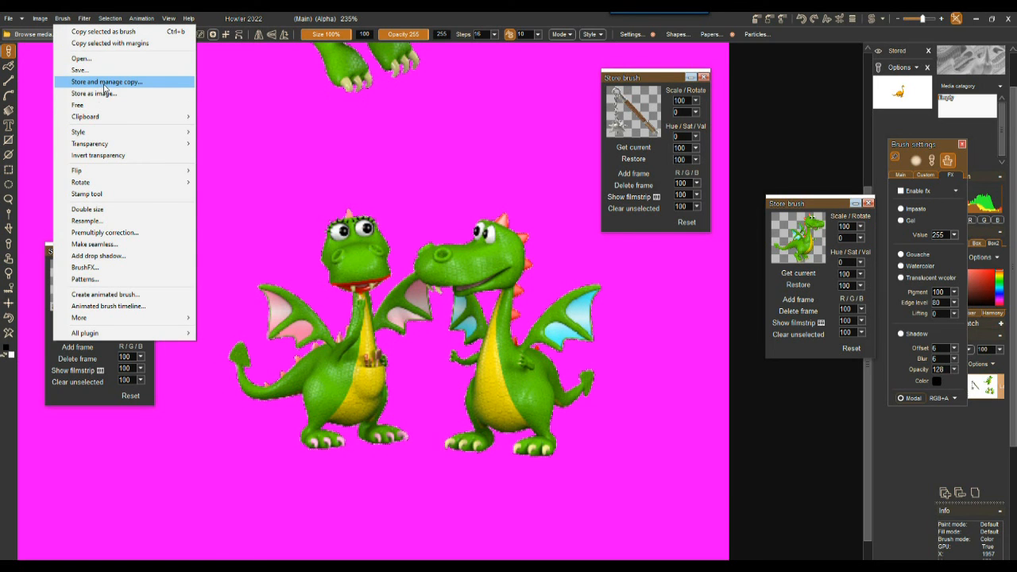
click(104, 82)
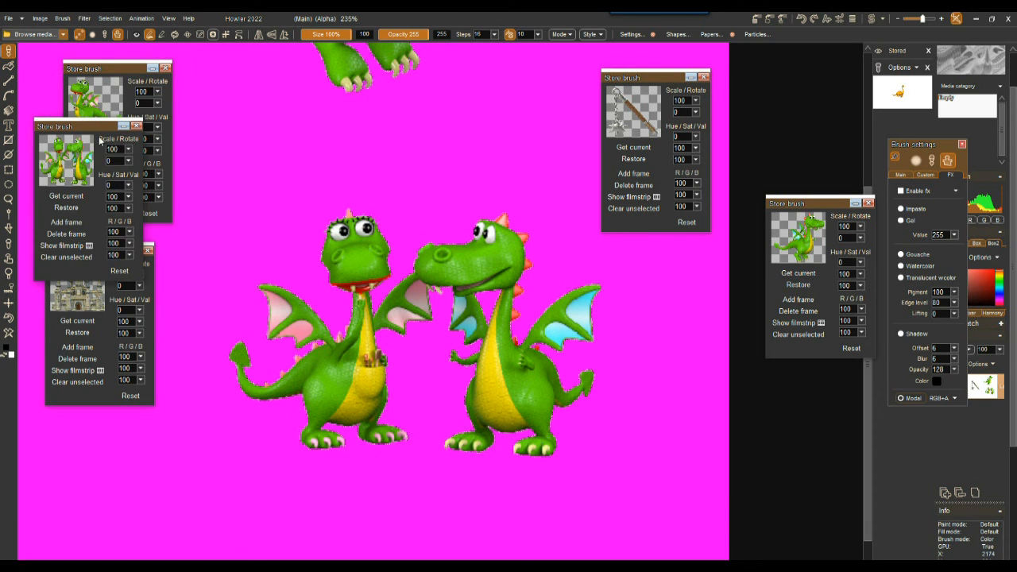
Arrange the five stored brushes in a compact group along the canvas's right side, with the castle brush lowest
mouse_move(84, 133)
mouse_down()
mouse_move(679, 303)
mouse_move(681, 294)
mouse_up()
mouse_move(654, 77)
mouse_down()
mouse_move(717, 61)
mouse_move(703, 69)
mouse_up()
mouse_move(816, 210)
mouse_down()
mouse_move(835, 69)
mouse_move(822, 68)
mouse_up()
drag(688, 291, 834, 241)
mouse_move(107, 70)
mouse_down()
mouse_move(695, 293)
mouse_move(693, 237)
mouse_up()
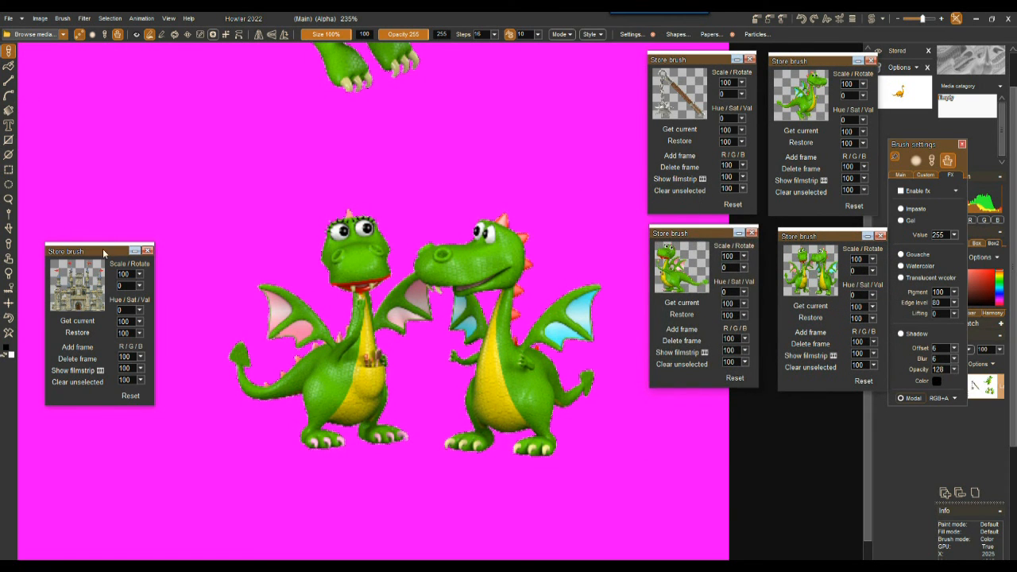
mouse_move(100, 251)
mouse_down()
mouse_move(834, 408)
mouse_move(770, 410)
mouse_up()
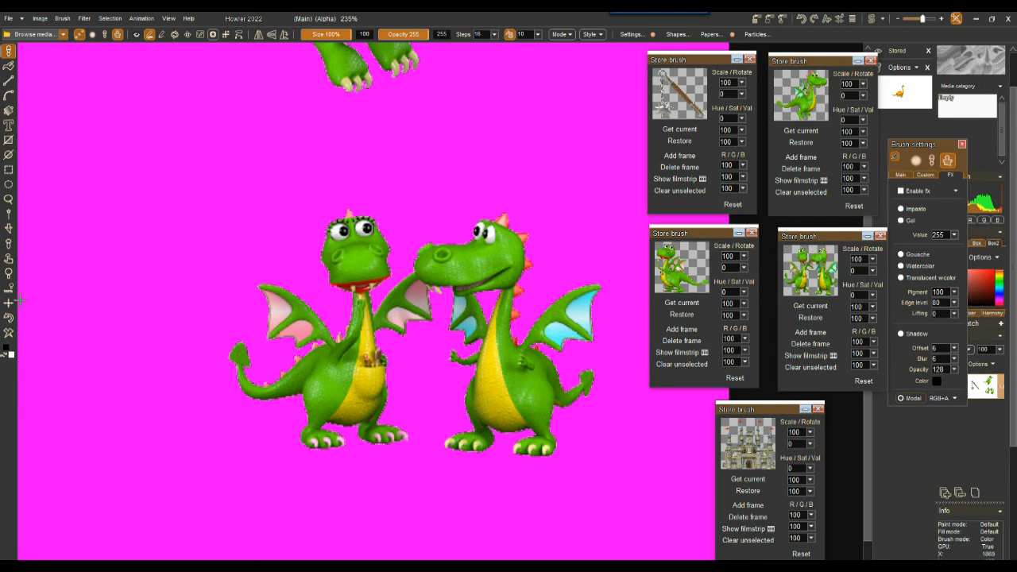
Clear the canvas to white and discard the alpha selection
click(10, 333)
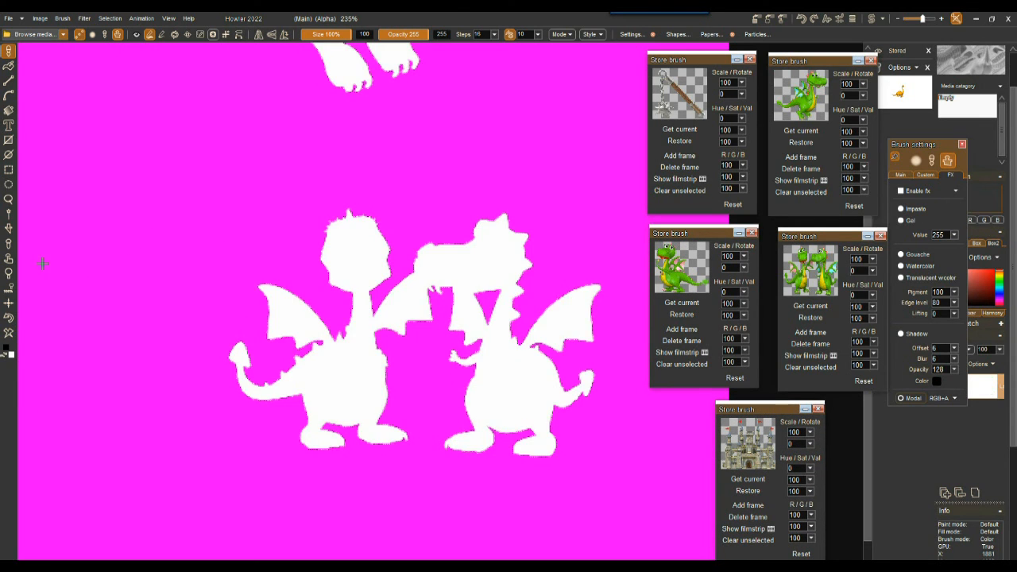
click(103, 20)
click(119, 32)
scroll(302, 160, down, 3)
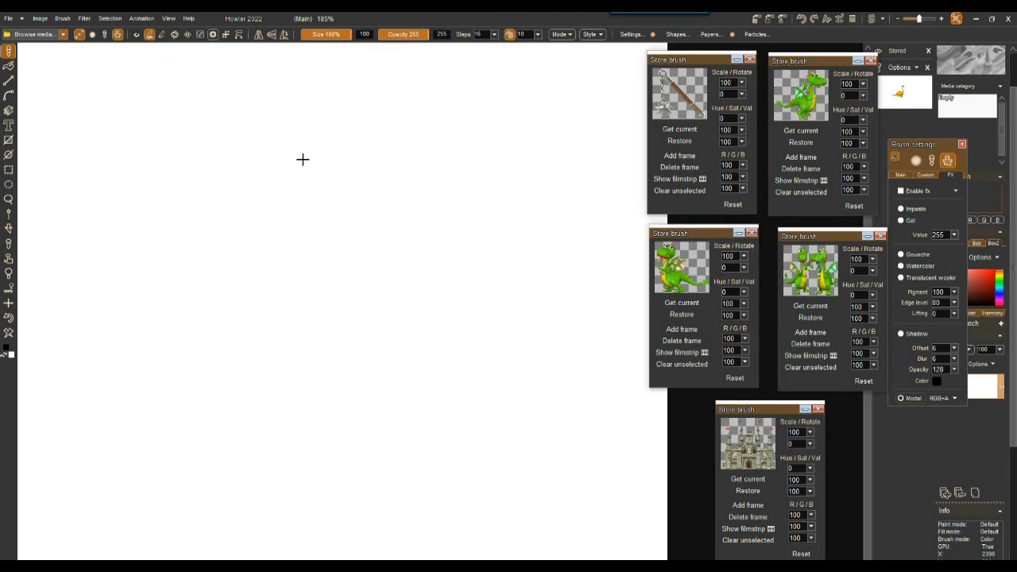
Test the stored flail, single dragon and dragon pair brushes with strokes and stamps on the blank canvas, then clear it
click(673, 105)
mouse_move(512, 166)
mouse_down()
mouse_move(480, 165)
mouse_move(477, 189)
mouse_up()
click(809, 95)
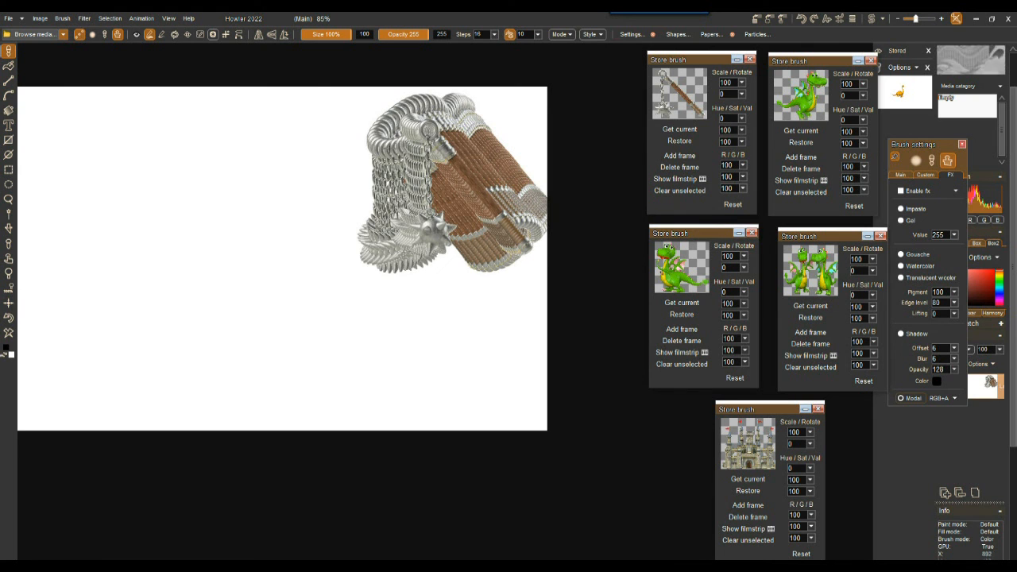
click(308, 142)
click(177, 166)
mouse_move(267, 248)
mouse_down()
mouse_move(277, 276)
mouse_move(320, 280)
mouse_up()
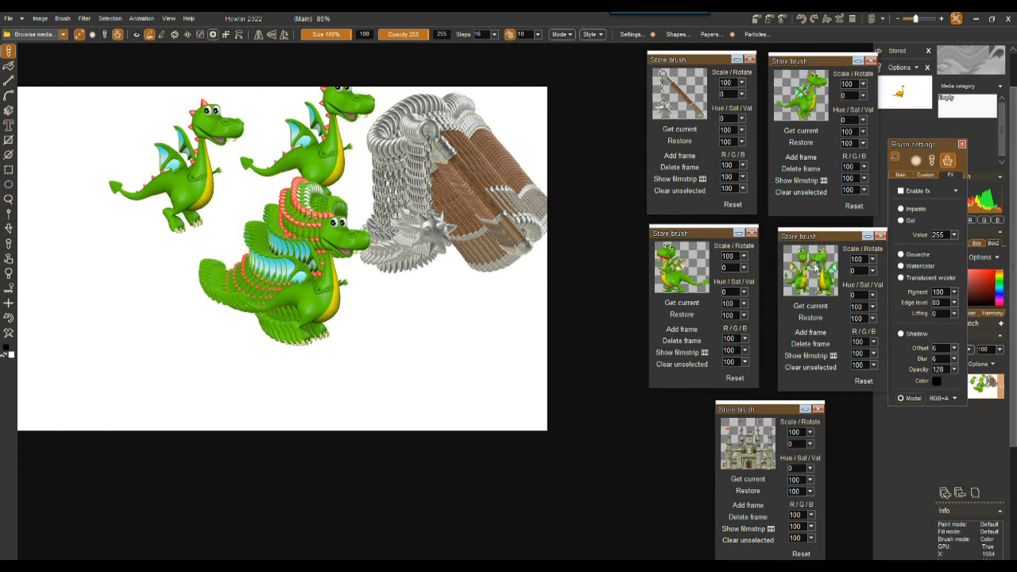
click(495, 291)
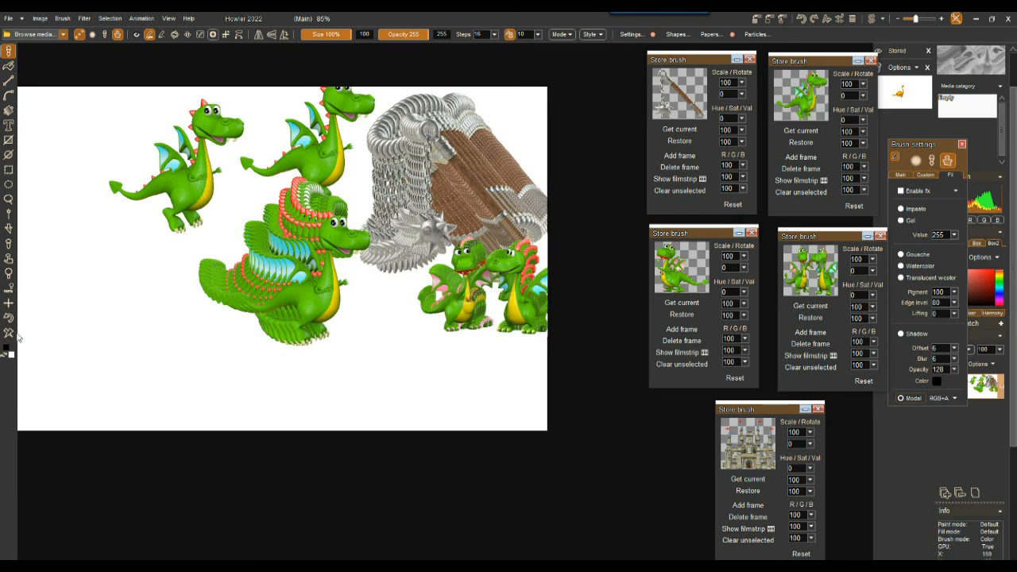
click(8, 332)
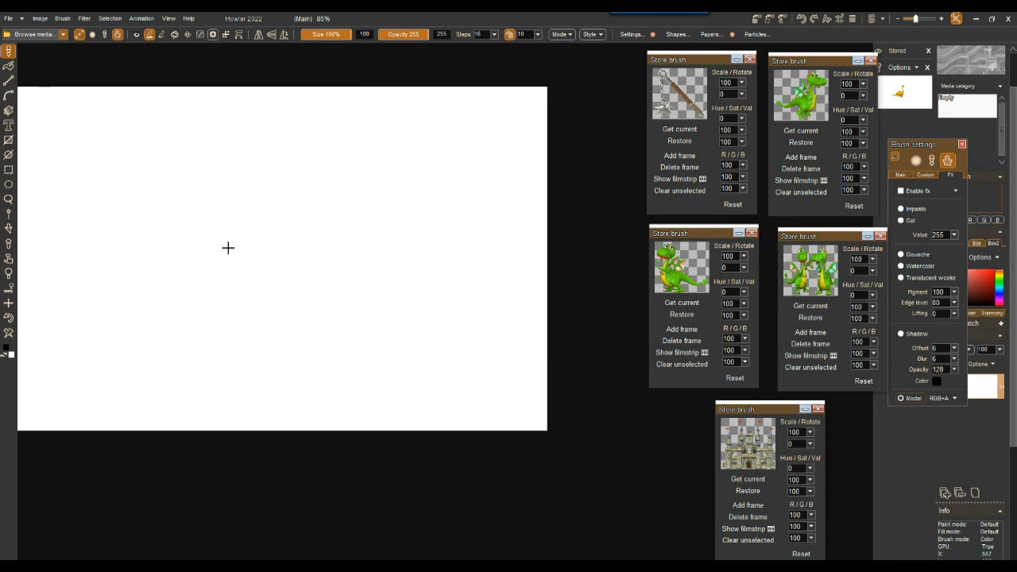
Turn on the brush preview and set the stored castle brush's scale to 200
click(135, 35)
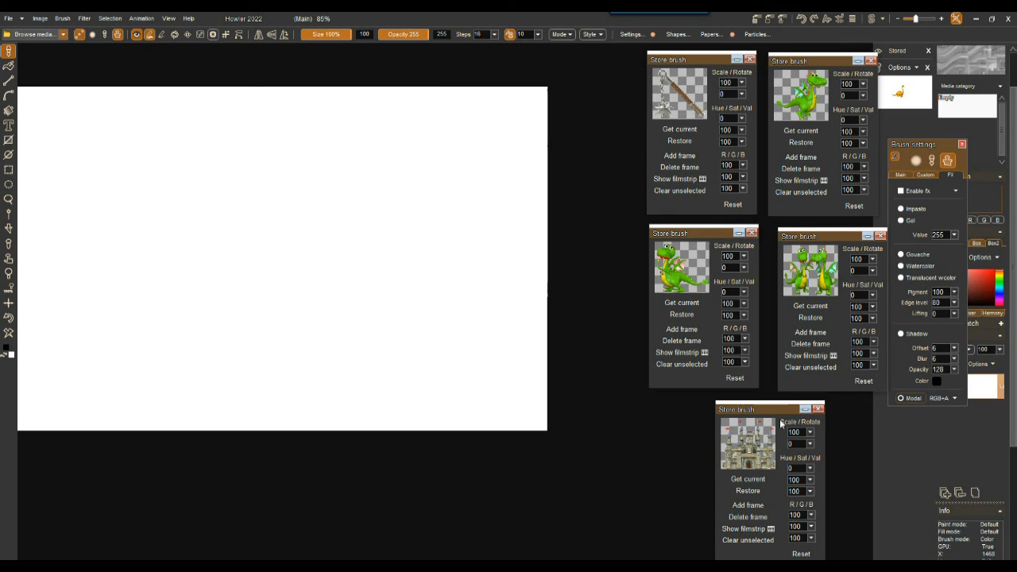
click(810, 443)
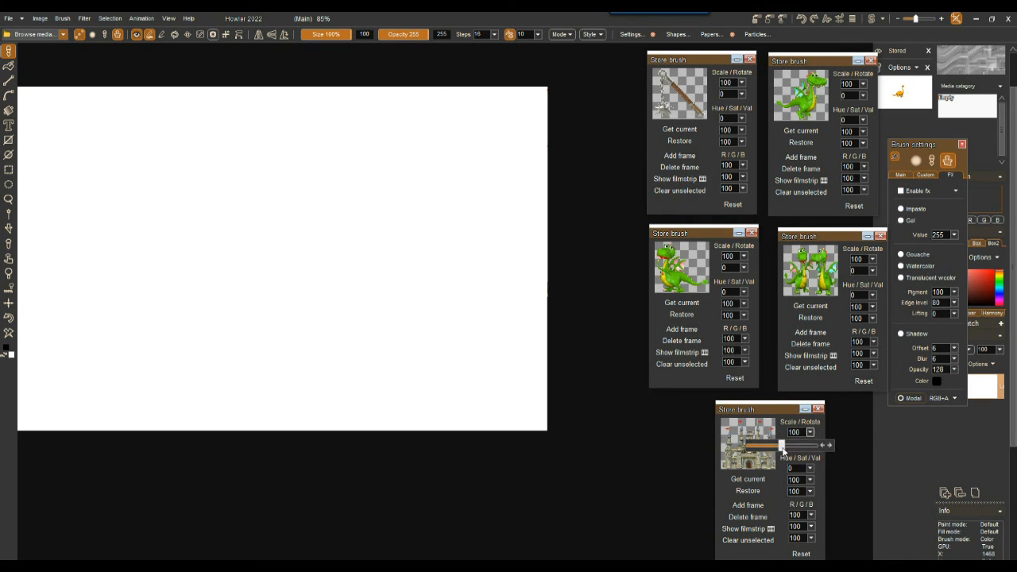
drag(784, 445, 828, 444)
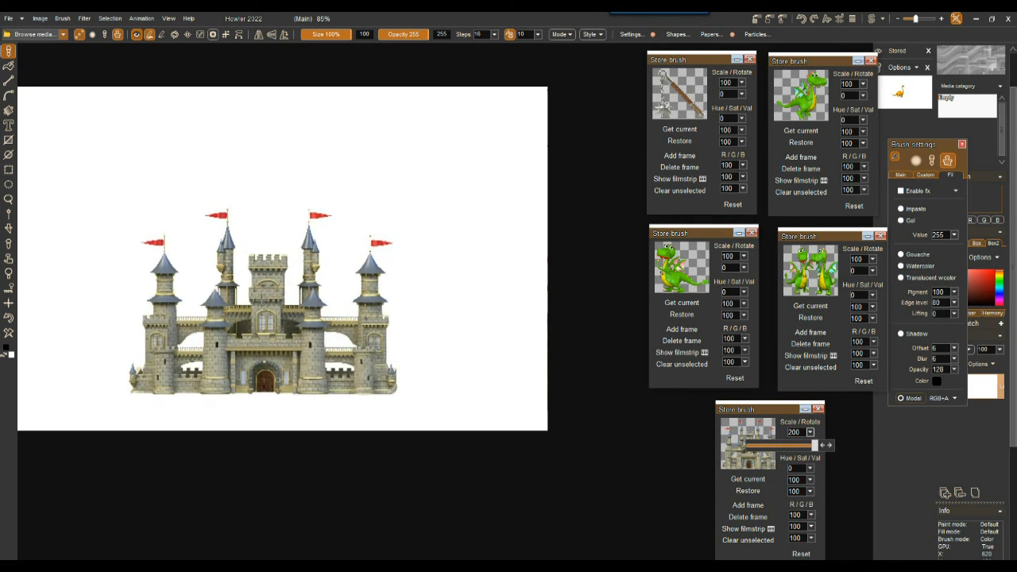
Resample the castle brush to 200% (1224 by 864) and stamp it across the canvas
click(62, 18)
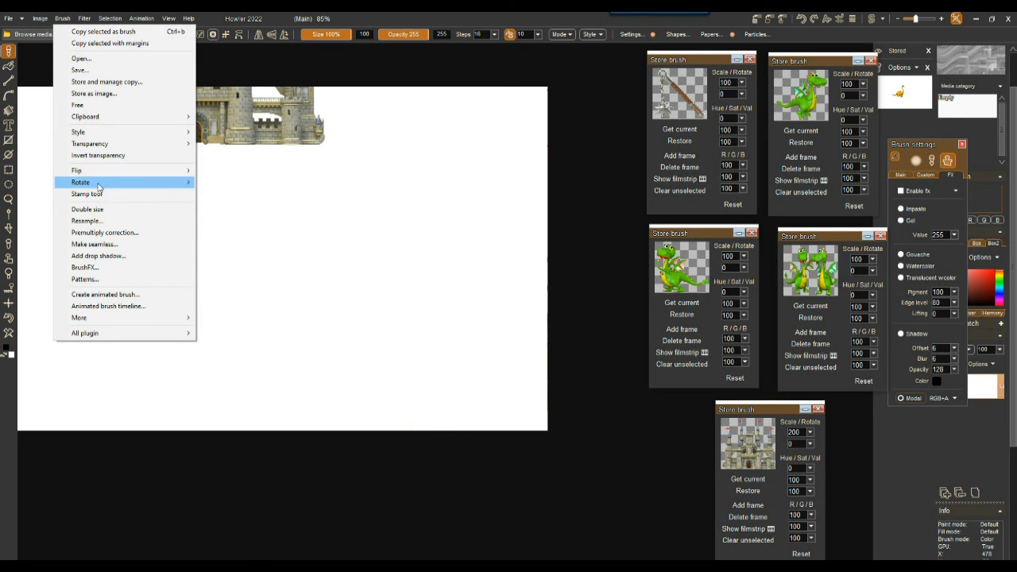
click(94, 221)
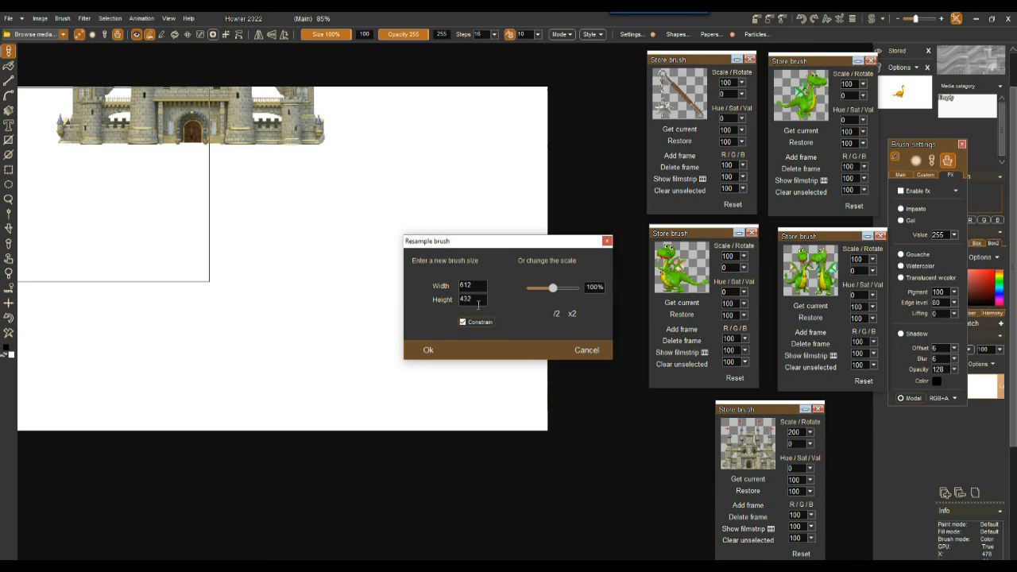
drag(545, 291, 580, 291)
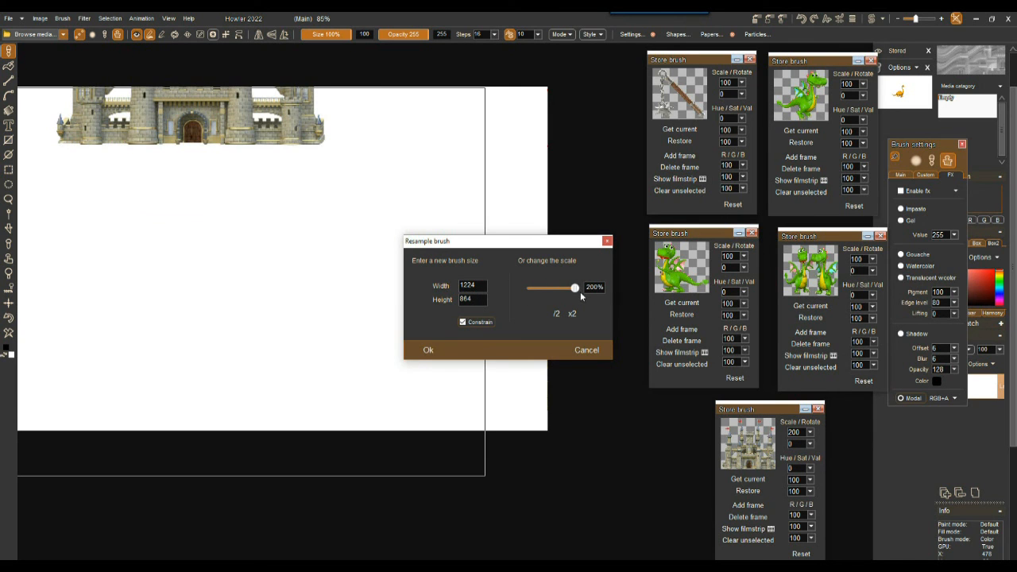
click(454, 352)
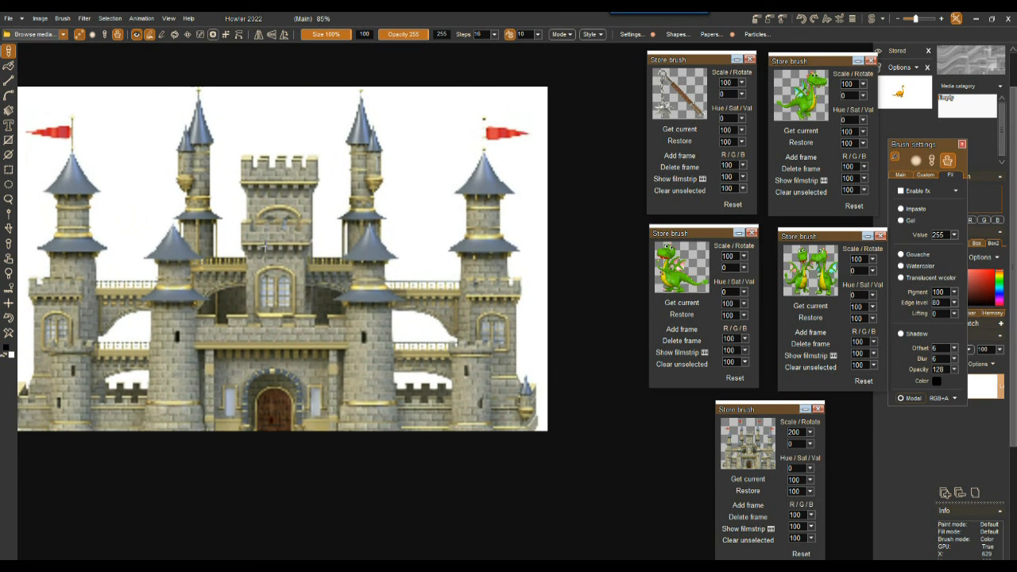
click(265, 245)
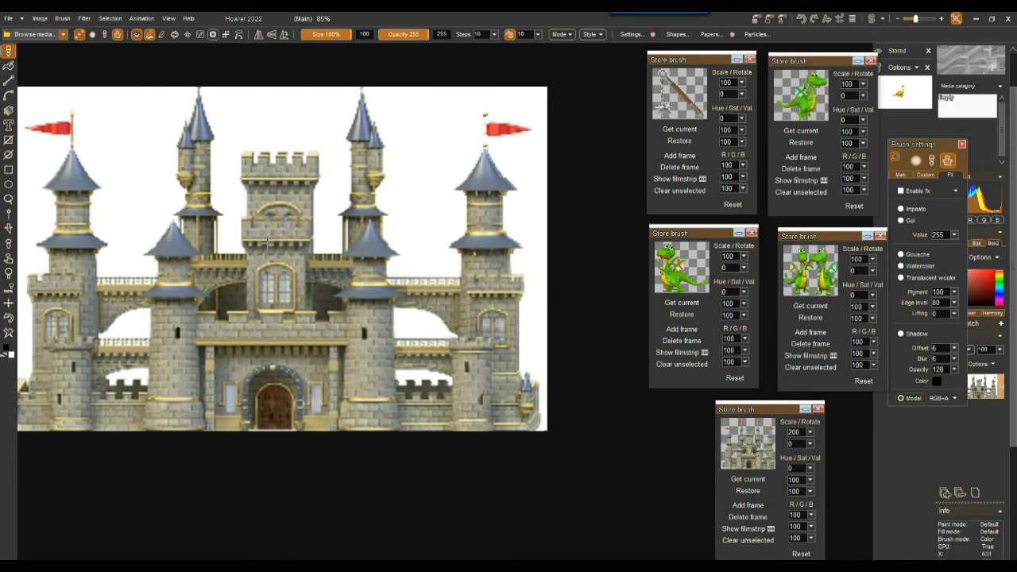
Stamp the stored front-facing single dragon brush in front of the castle's right tower
scroll(261, 252, down, 2)
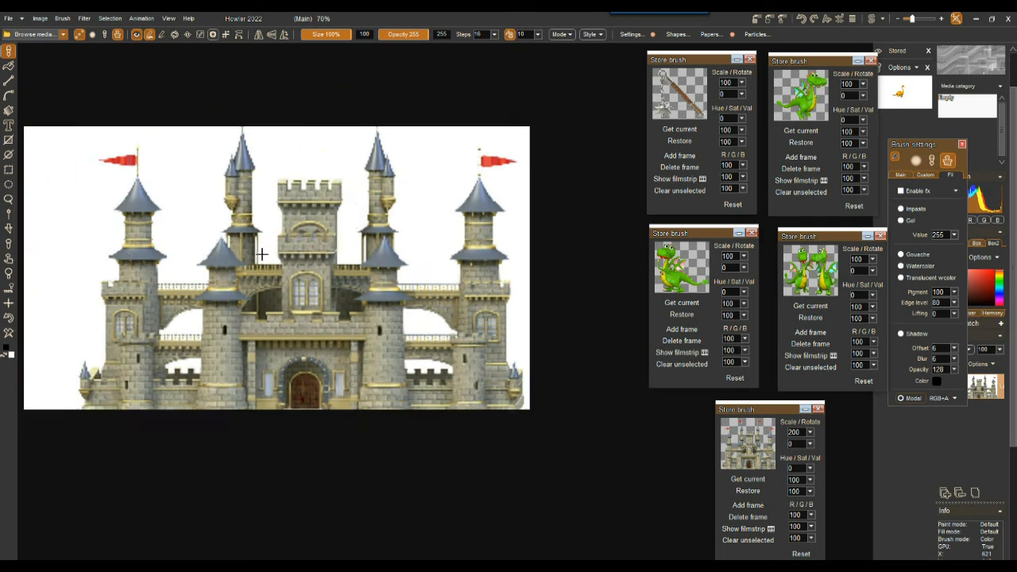
click(679, 267)
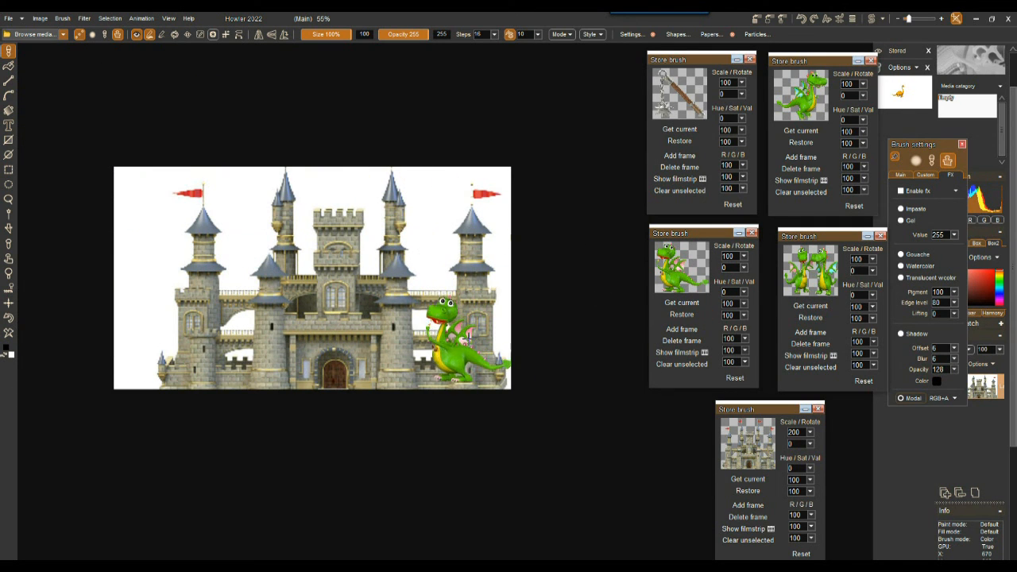
click(457, 346)
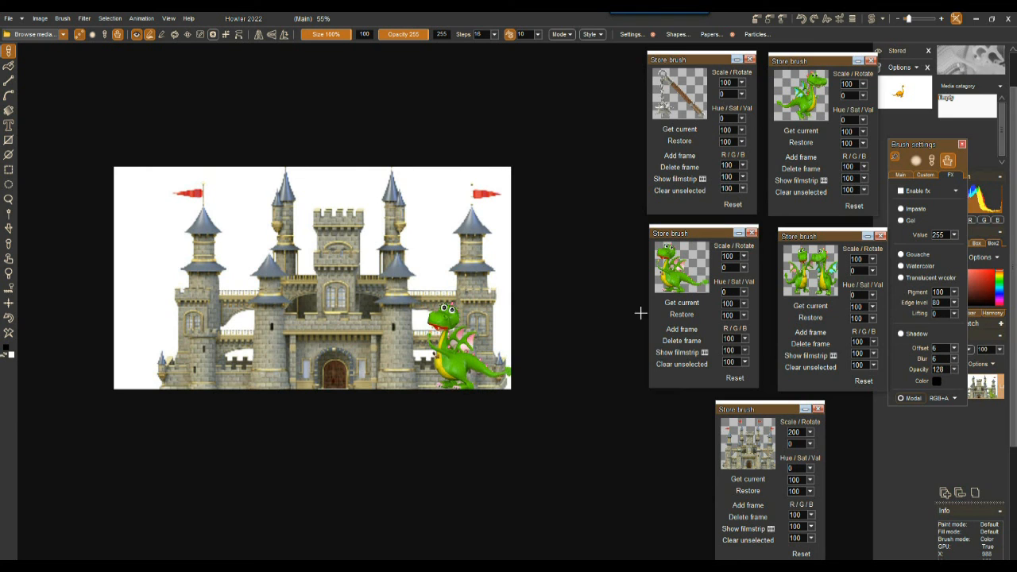
Set the stored dragon pair brush's hue to -42 and stamp it at the foot of the castle's left tower
click(823, 270)
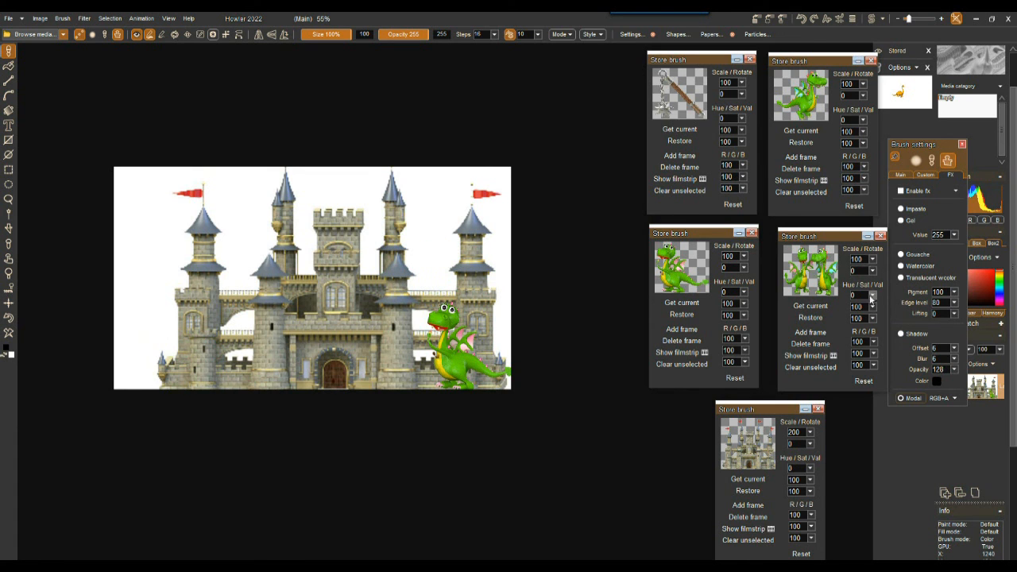
drag(874, 295, 836, 308)
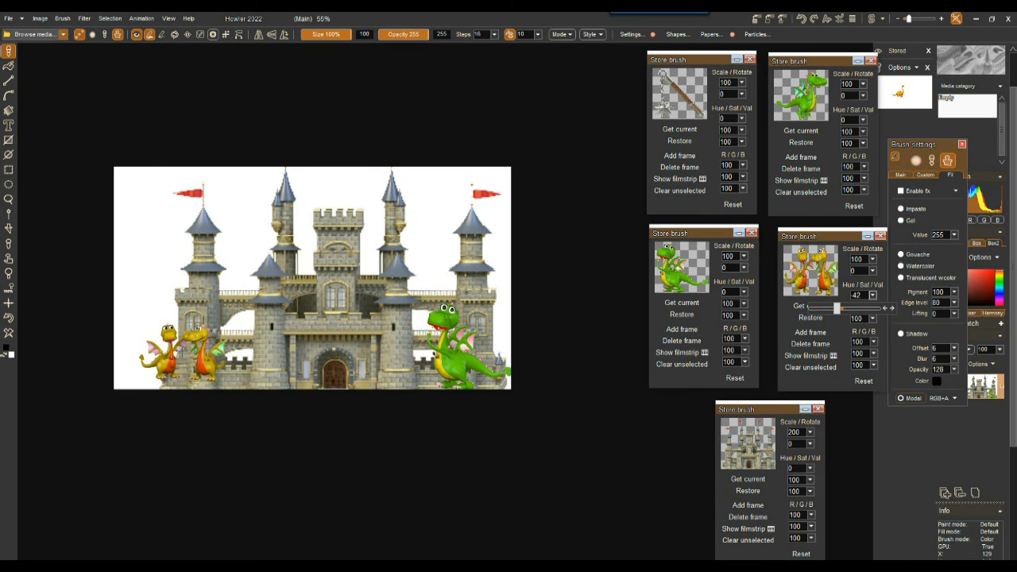
click(180, 361)
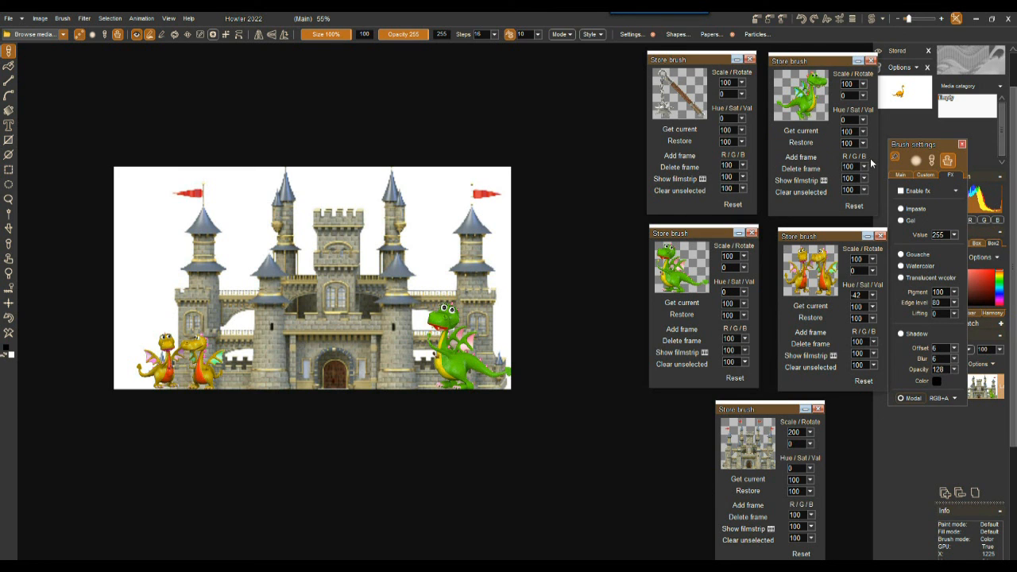
Set the stored side-facing dragon brush's RGB values to red 78, green 56 and blue 148
click(864, 191)
mouse_move(838, 204)
mouse_down()
mouse_move(853, 204)
mouse_move(831, 180)
mouse_move(822, 195)
mouse_up()
click(865, 168)
click(865, 167)
click(863, 178)
click(809, 94)
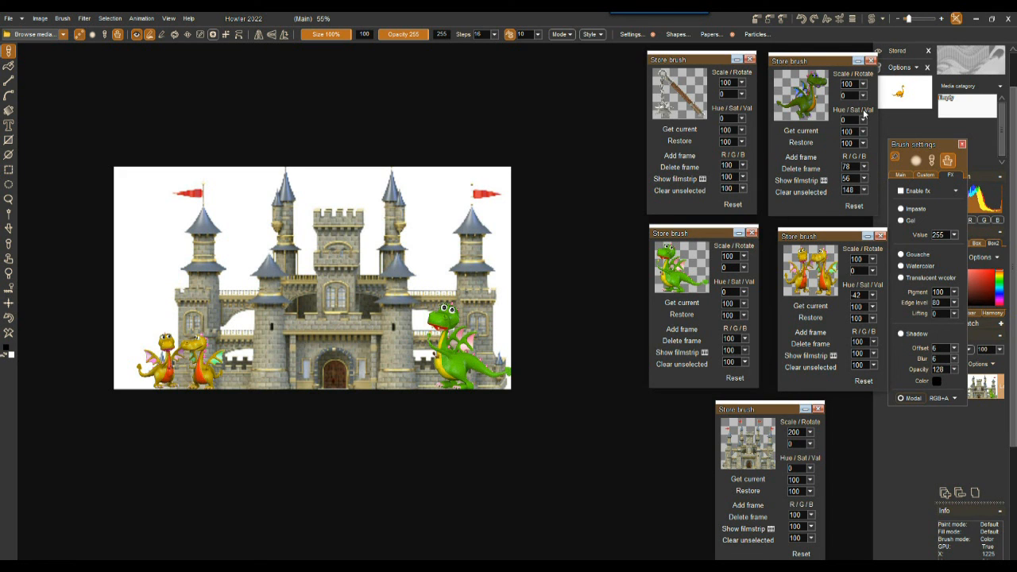
Set the side-facing dragon brush's saturation to 158 and its value to 179
click(864, 131)
drag(842, 145, 861, 157)
click(865, 132)
click(864, 143)
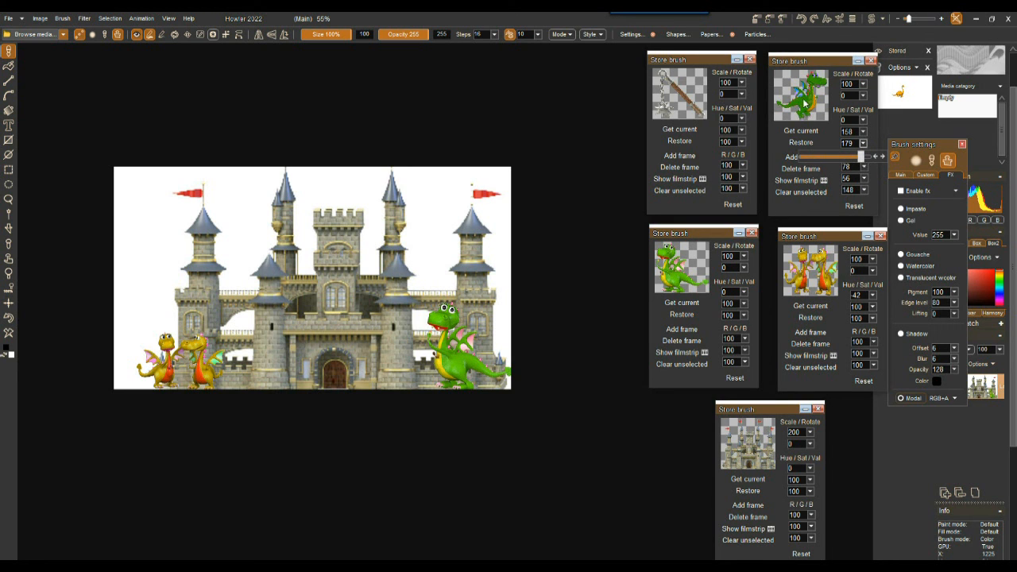
Scale the recoloured side-facing dragon brush to 135 and stamp it upside down above the castle's left tower
mouse_move(803, 101)
mouse_down()
mouse_move(238, 238)
mouse_move(178, 227)
mouse_move(203, 114)
mouse_up()
click(864, 84)
drag(832, 97, 847, 97)
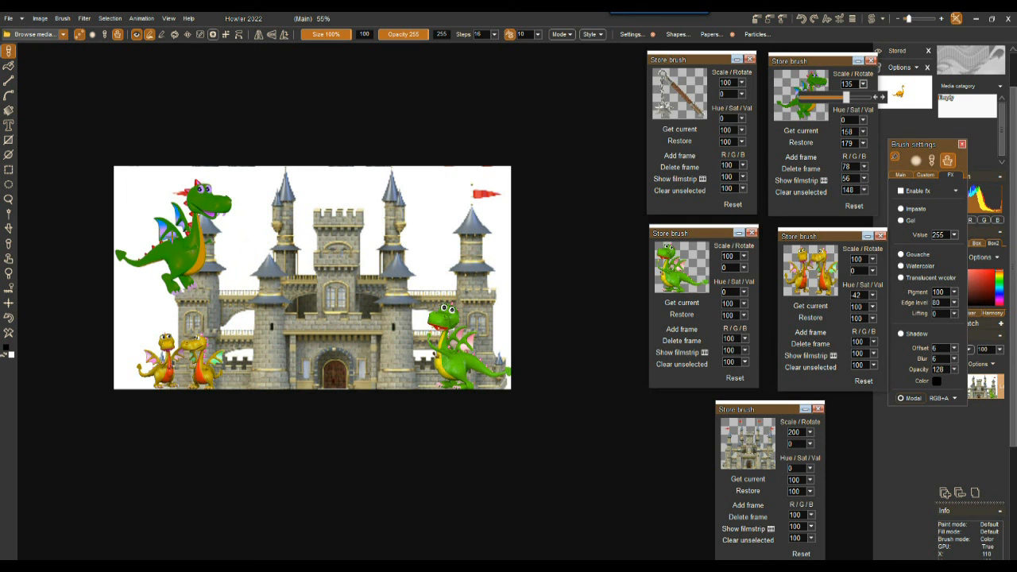
click(173, 236)
key(ctrl+z)
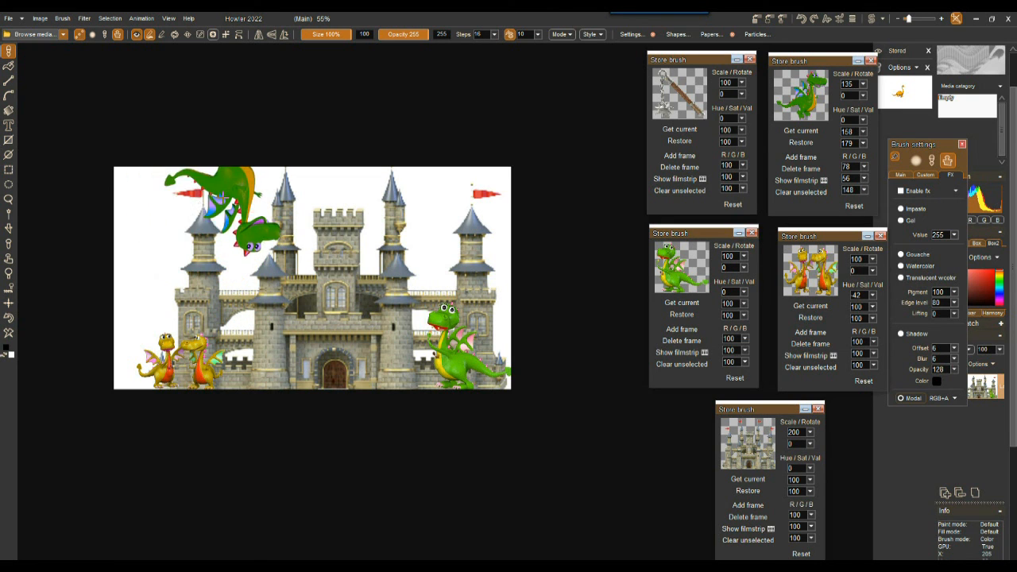
click(229, 208)
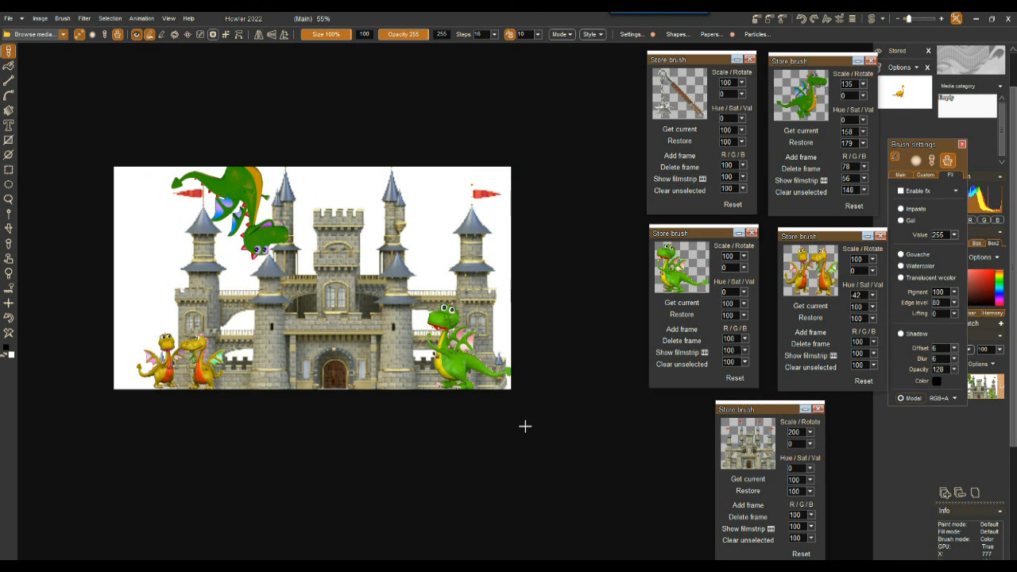
Gather the flail and three dragon store brush windows into an overlapping group beside the picture, above the castle brush window
scroll(503, 419, up, 1)
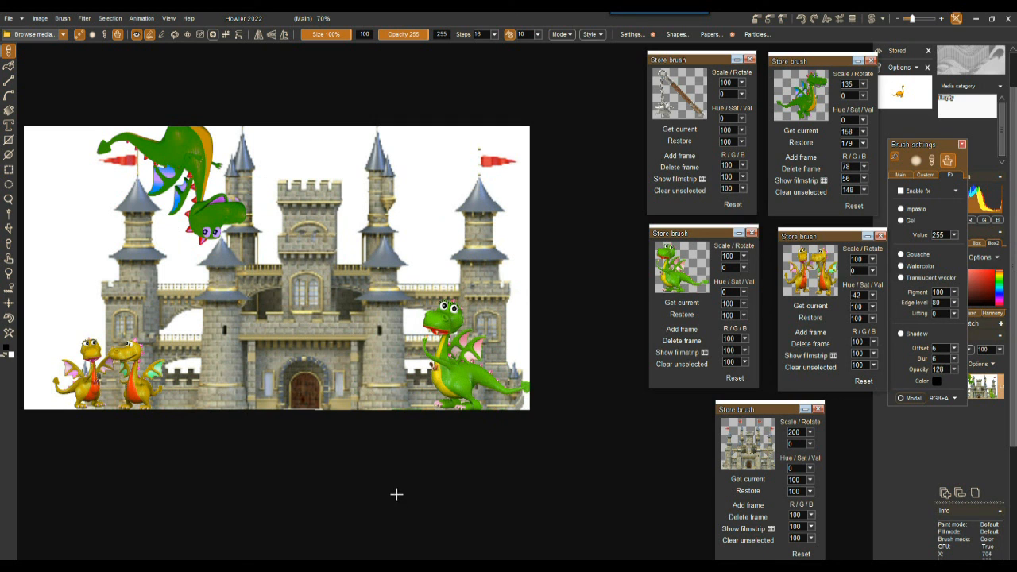
drag(352, 513, 469, 545)
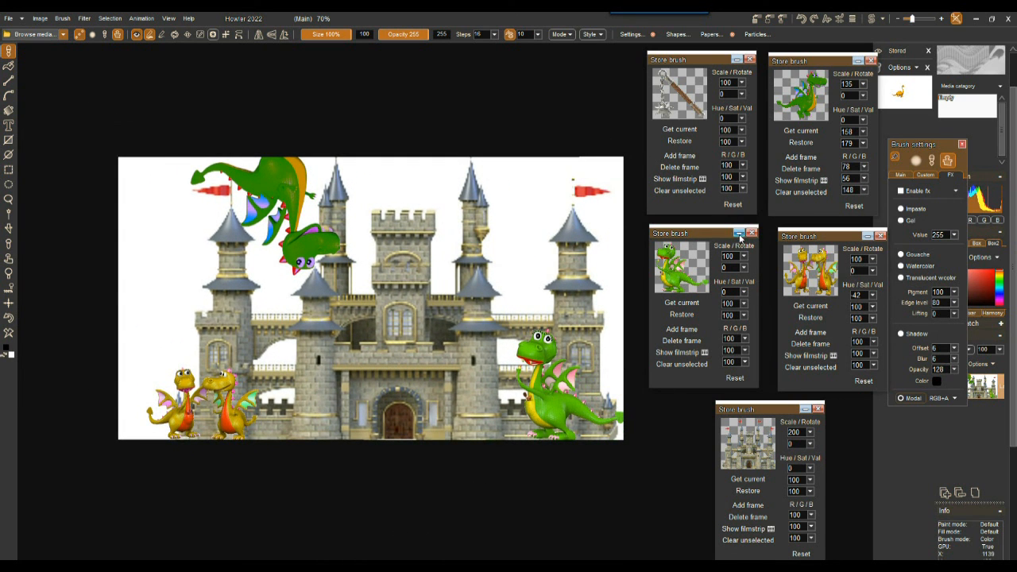
mouse_move(725, 236)
mouse_down()
mouse_move(739, 349)
mouse_move(759, 362)
mouse_up()
drag(838, 237, 803, 326)
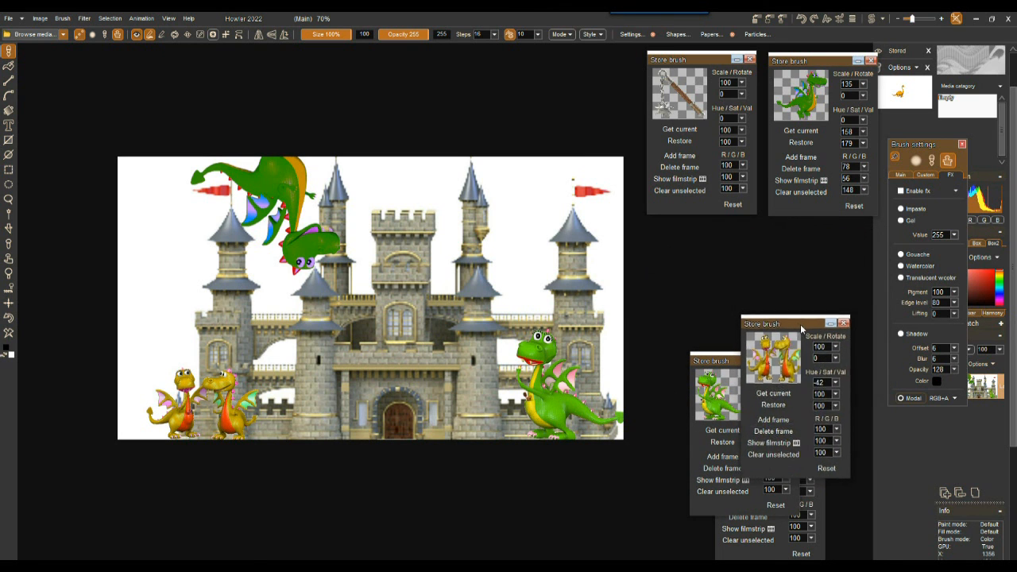
mouse_move(805, 63)
mouse_down()
mouse_move(796, 229)
mouse_move(815, 241)
mouse_up()
drag(689, 60, 738, 194)
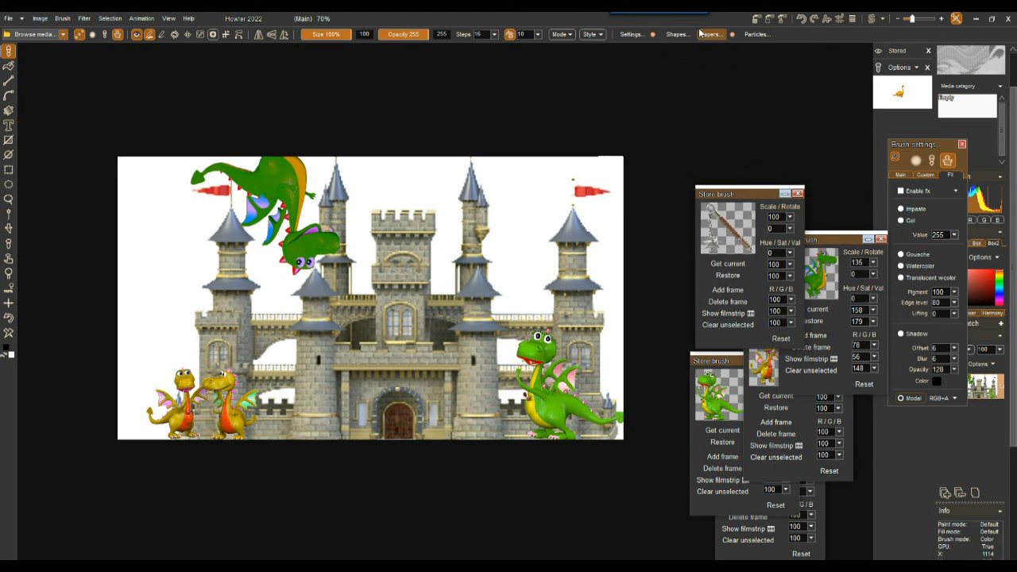
Load a foliage preset in the particle settings and paint a branching tree beside the castle's left tower
click(753, 35)
drag(753, 46, 659, 63)
click(627, 74)
click(655, 73)
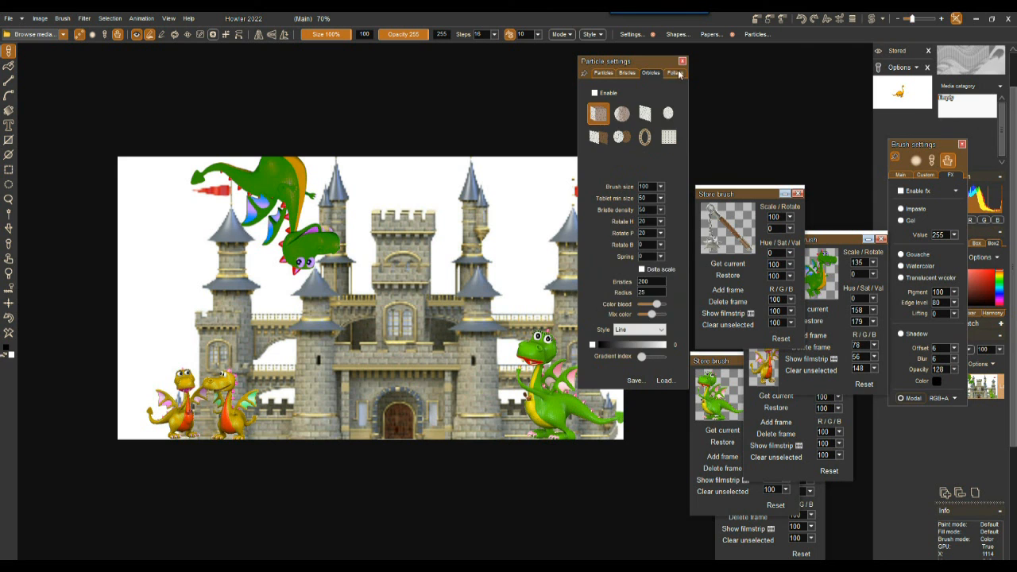
click(675, 73)
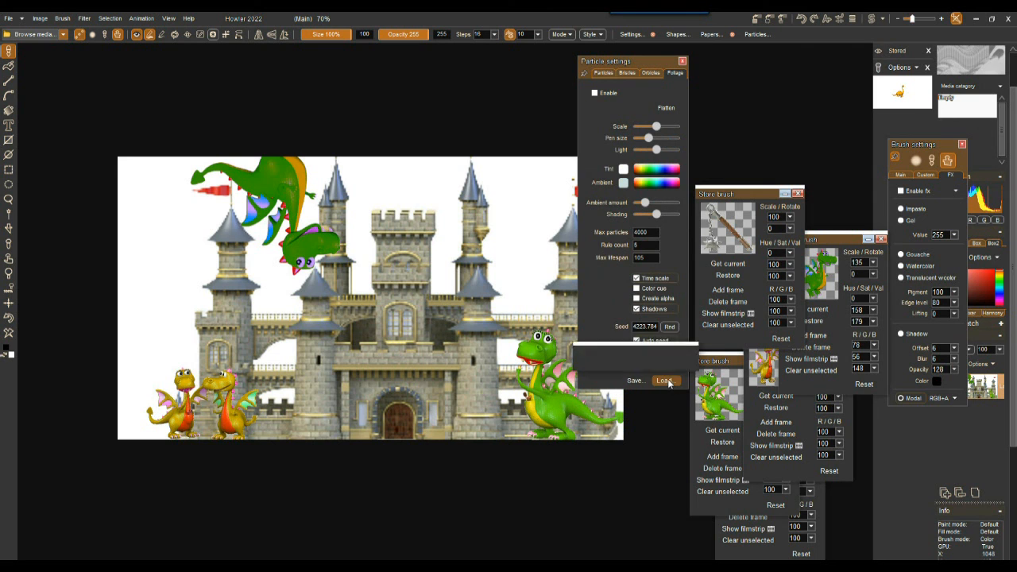
click(664, 381)
click(661, 254)
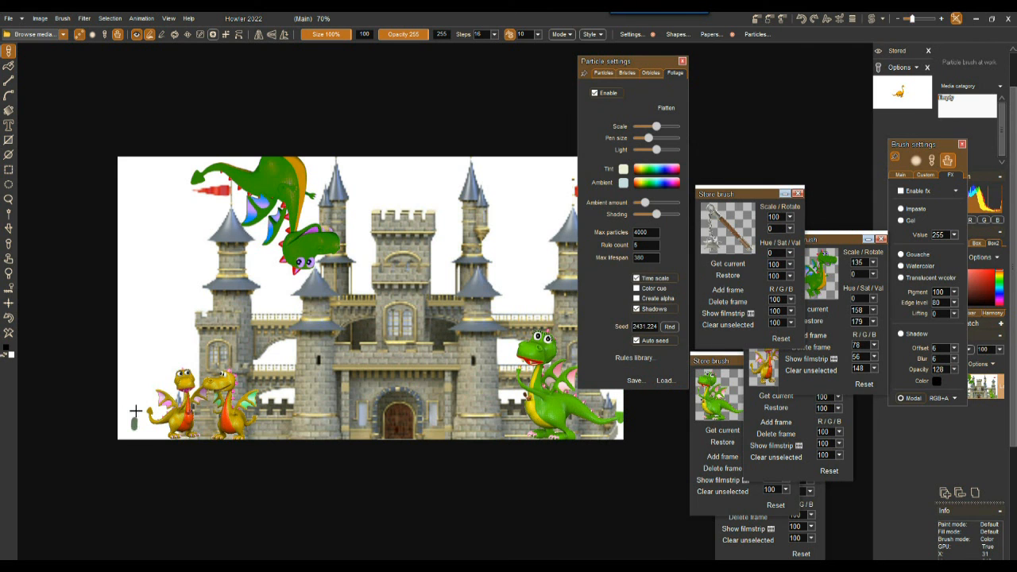
mouse_move(136, 410)
mouse_down()
mouse_move(153, 373)
mouse_move(148, 306)
mouse_up()
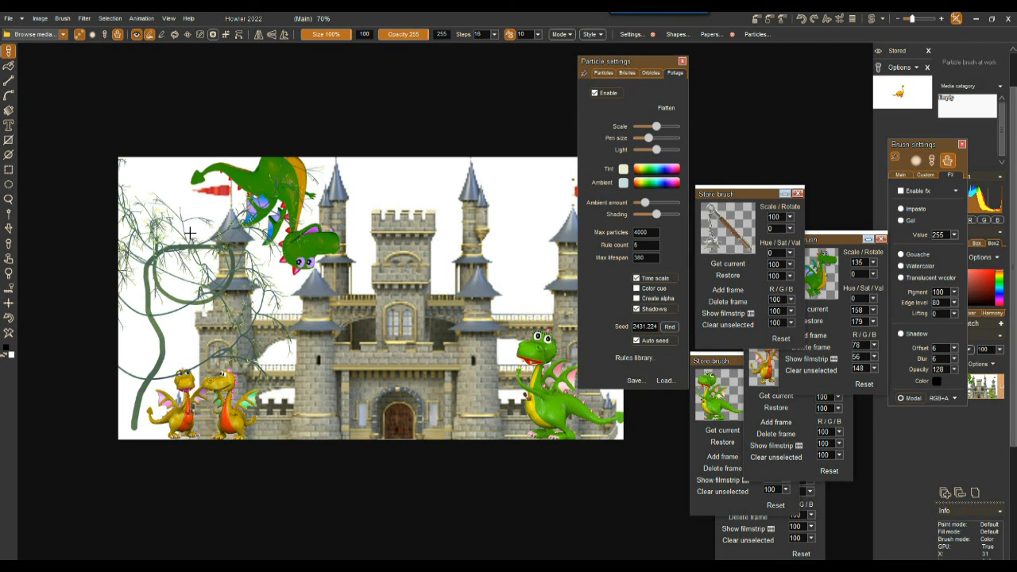